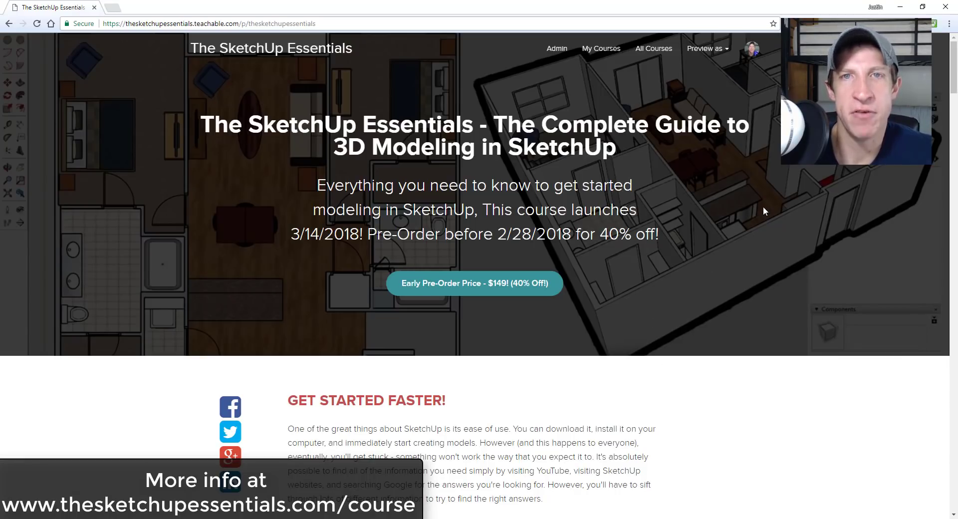
- Read through the SketchUp course page, from the introduction and target audience down to the advanced topics and Layout section
{"action": "scroll", "coordinate": [762, 207], "scroll_direction": "down", "scroll_amount": 4}
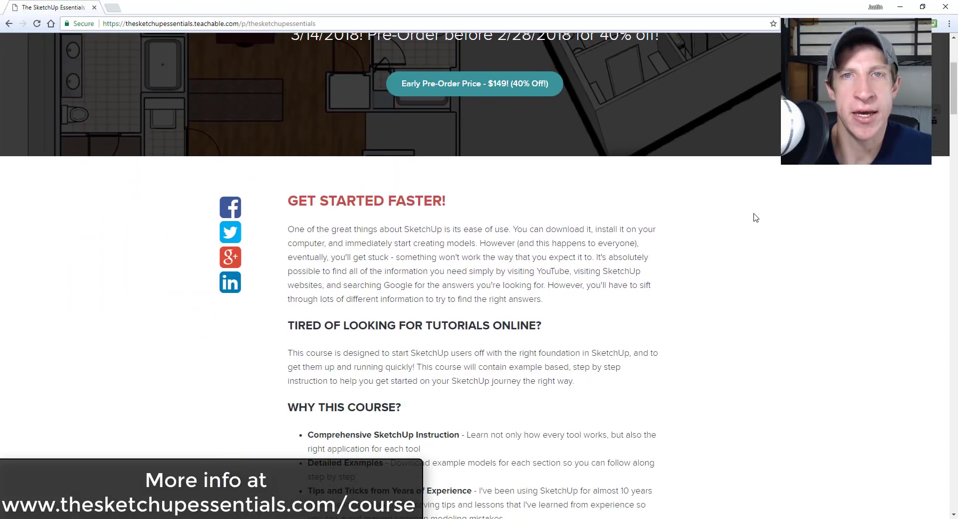
{"action": "scroll", "coordinate": [756, 218], "scroll_direction": "down", "scroll_amount": 6}
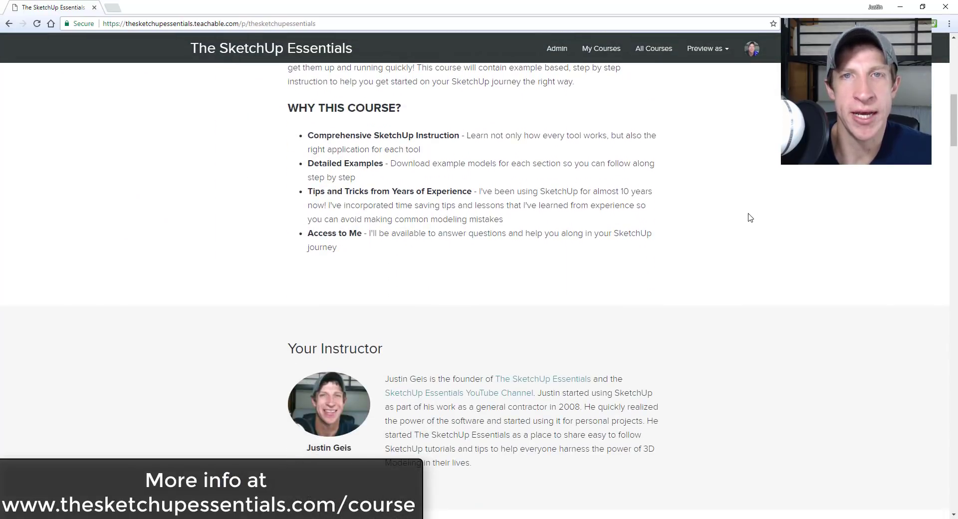
{"action": "scroll", "coordinate": [750, 217], "scroll_direction": "down", "scroll_amount": 6}
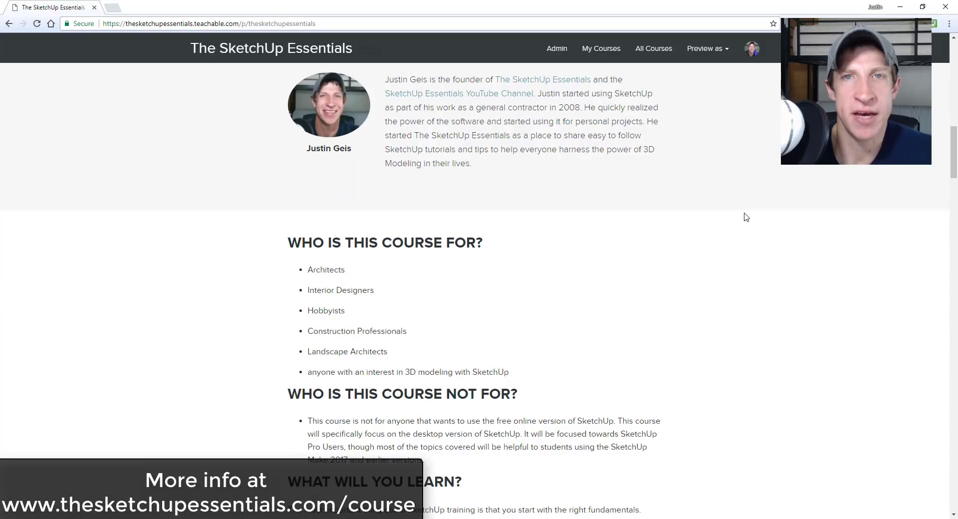
{"action": "scroll", "coordinate": [747, 217], "scroll_direction": "down", "scroll_amount": 4}
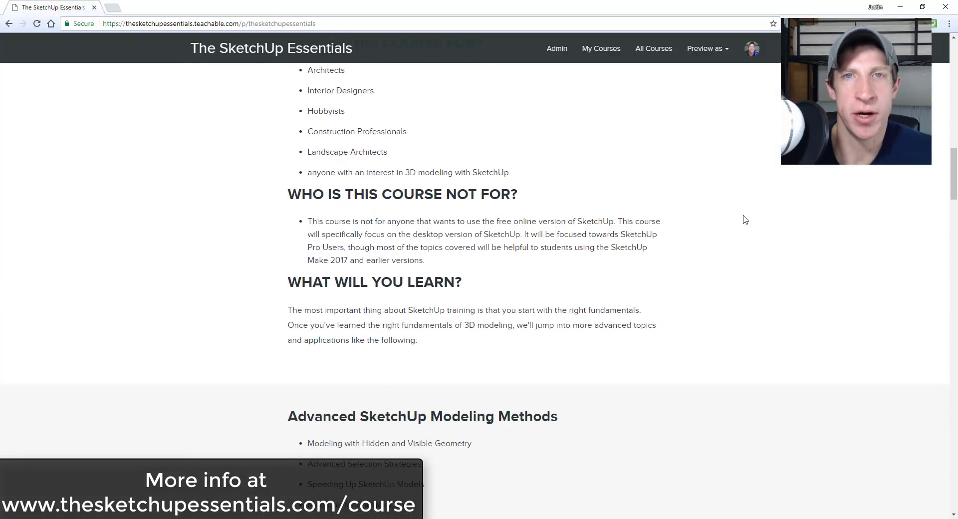
{"action": "scroll", "coordinate": [745, 219], "scroll_direction": "down", "scroll_amount": 6}
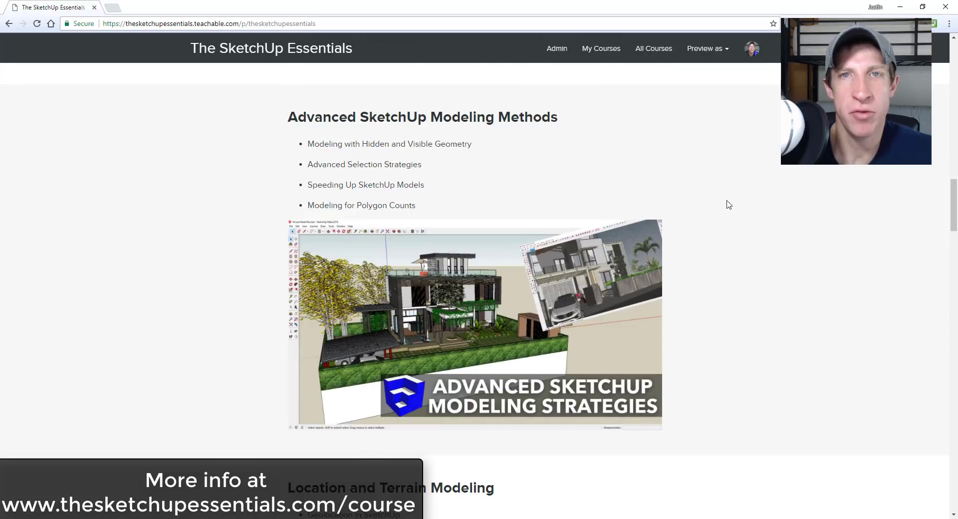
{"action": "scroll", "coordinate": [729, 212], "scroll_direction": "down", "scroll_amount": 5}
{"action": "scroll", "coordinate": [729, 214], "scroll_direction": "down", "scroll_amount": 3}
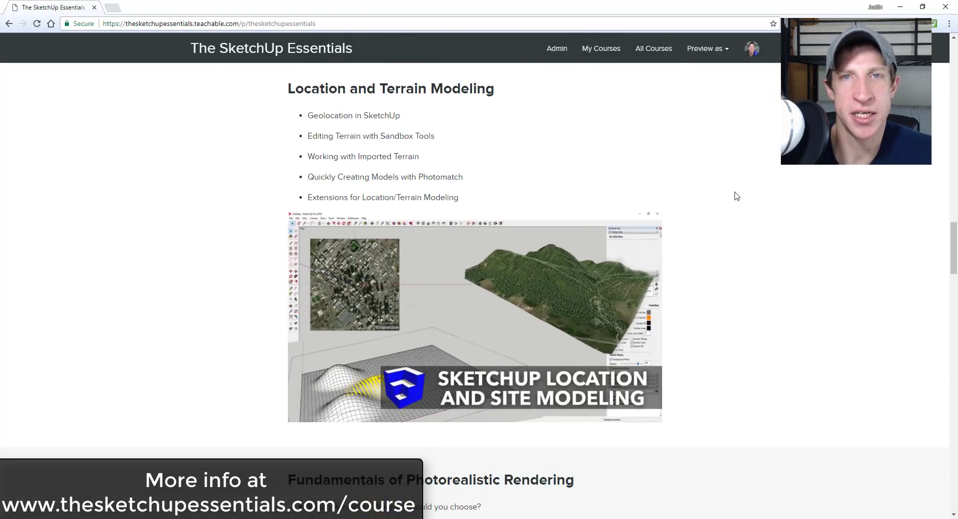
{"action": "scroll", "coordinate": [744, 182], "scroll_direction": "down", "scroll_amount": 8}
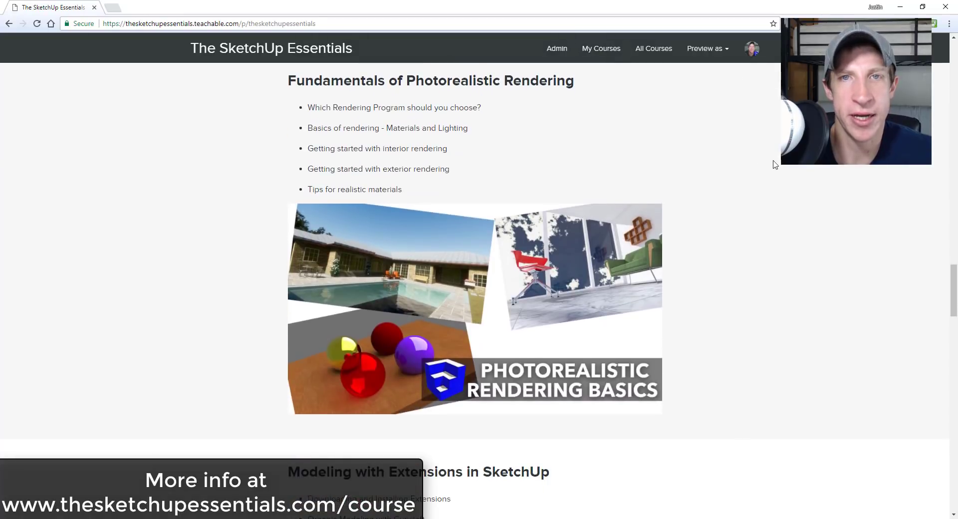
{"action": "scroll", "coordinate": [775, 165], "scroll_direction": "down", "scroll_amount": 7}
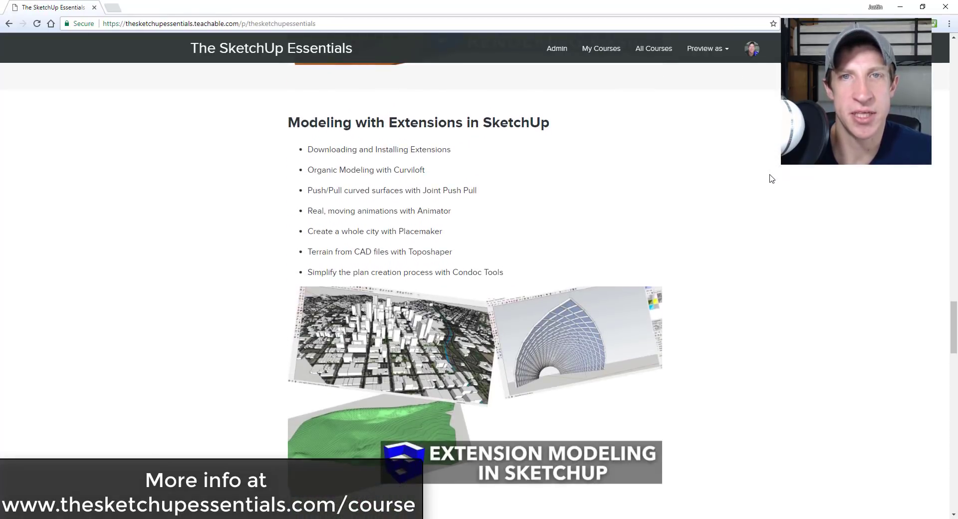
{"action": "scroll", "coordinate": [766, 180], "scroll_direction": "down", "scroll_amount": 1}
{"action": "scroll", "coordinate": [801, 168], "scroll_direction": "down", "scroll_amount": 7}
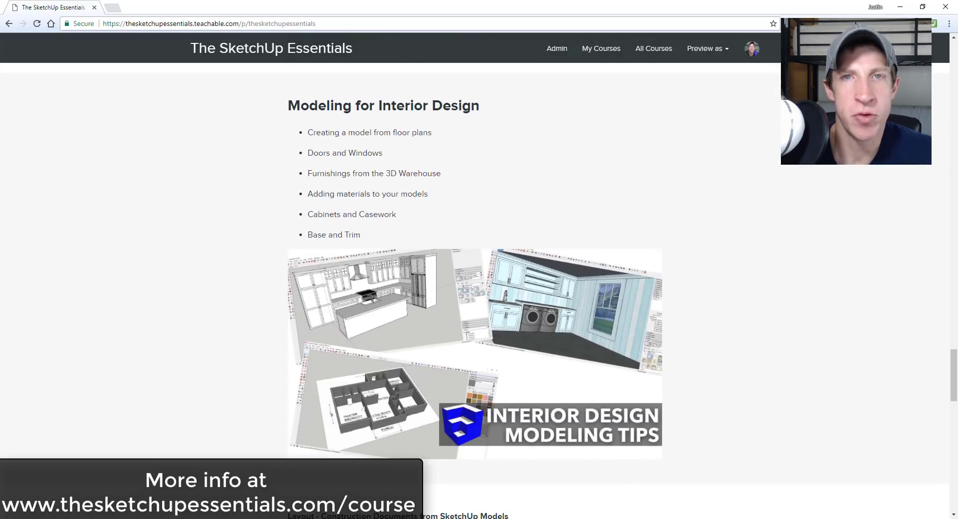
{"action": "scroll", "coordinate": [776, 176], "scroll_direction": "down", "scroll_amount": 8}
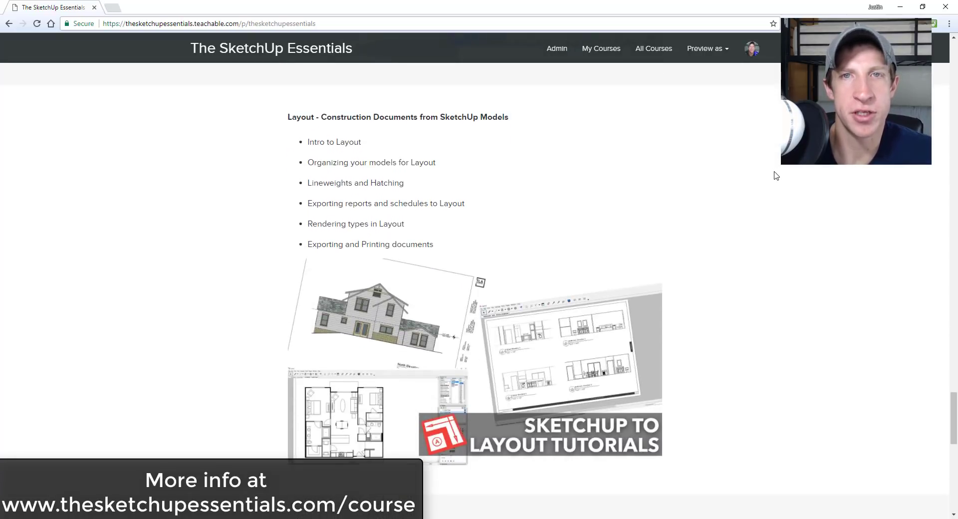
{"action": "scroll", "coordinate": [775, 171], "scroll_direction": "down", "scroll_amount": 1}
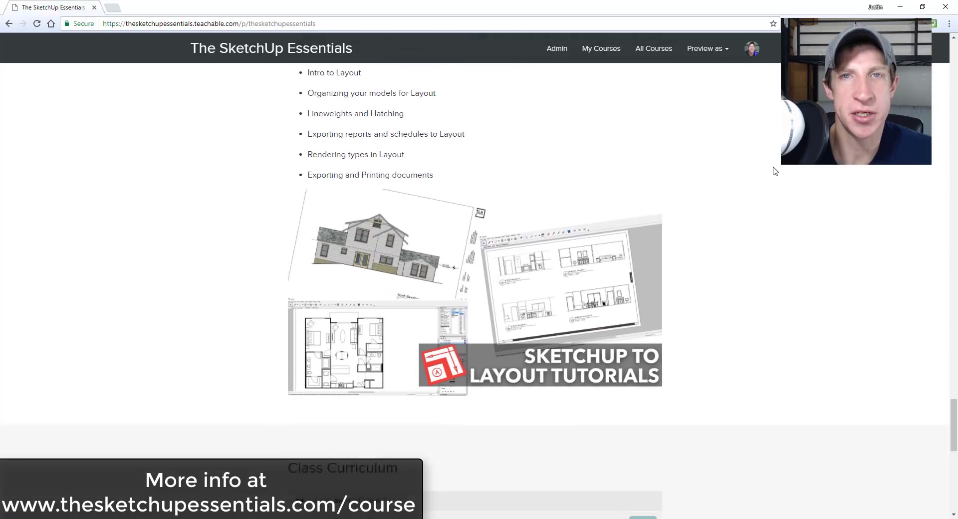
{"action": "scroll", "coordinate": [775, 172], "scroll_direction": "down", "scroll_amount": 4}
{"action": "scroll", "coordinate": [772, 180], "scroll_direction": "up", "scroll_amount": 6}
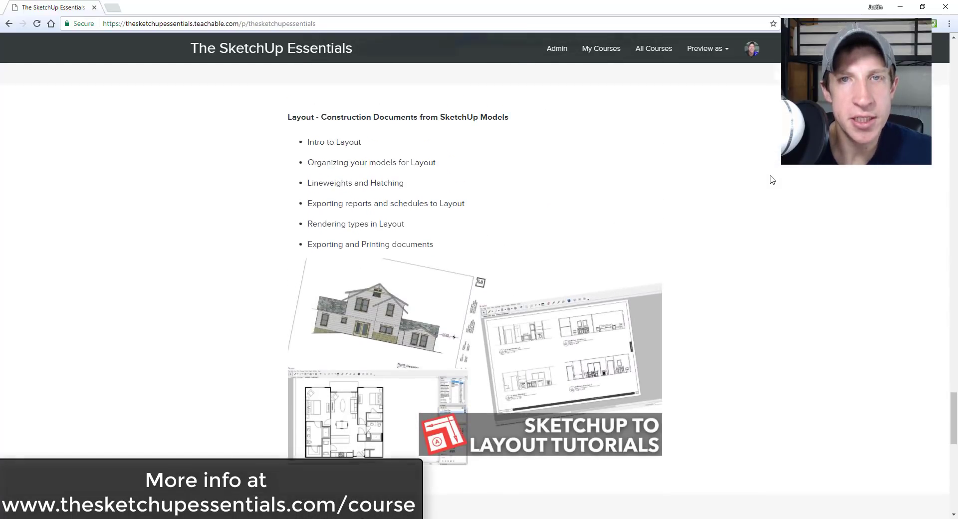
{"action": "scroll", "coordinate": [772, 180], "scroll_direction": "up", "scroll_amount": 1}
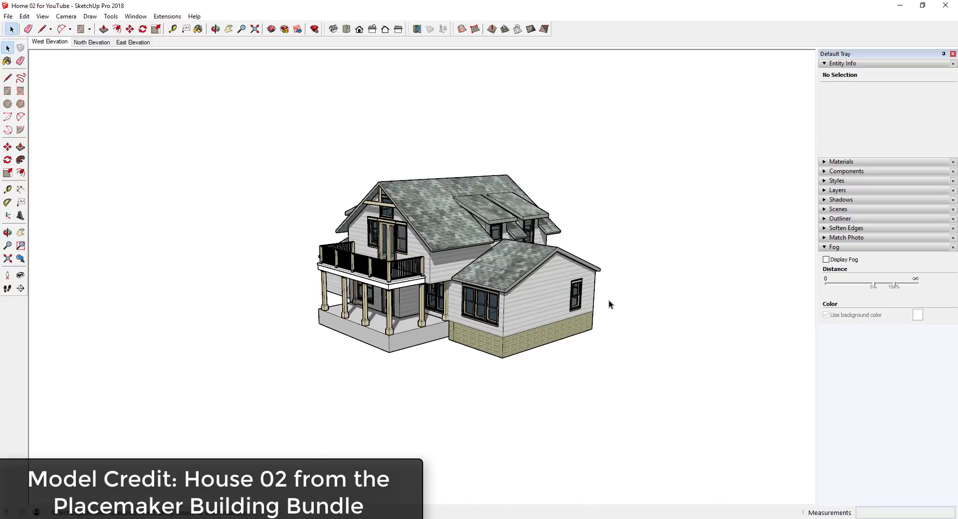
- Inspect the house from its gable side and switch the camera to Parallel Projection
{"action": "middle_click_drag", "start_coordinate": [608, 301], "coordinate": [632, 288]}
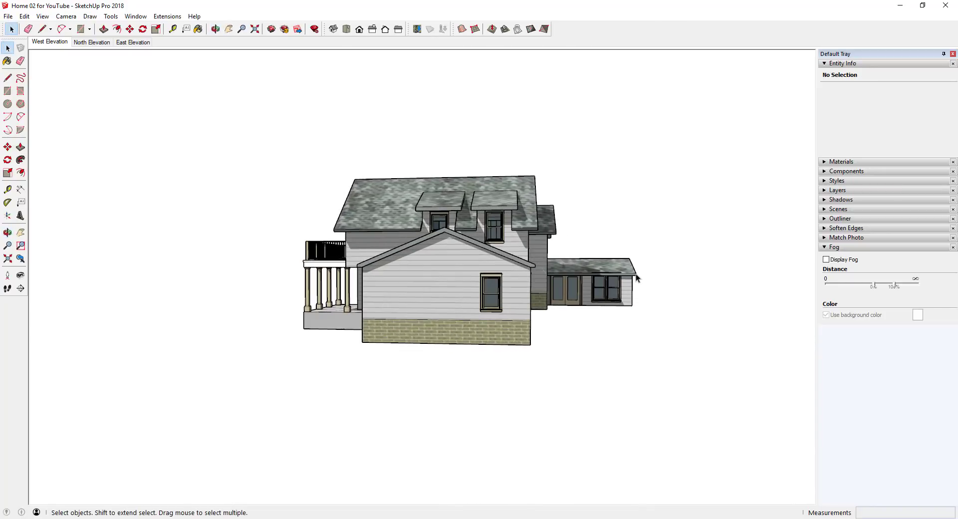
{"action": "scroll", "coordinate": [635, 273], "scroll_direction": "up", "scroll_amount": 1}
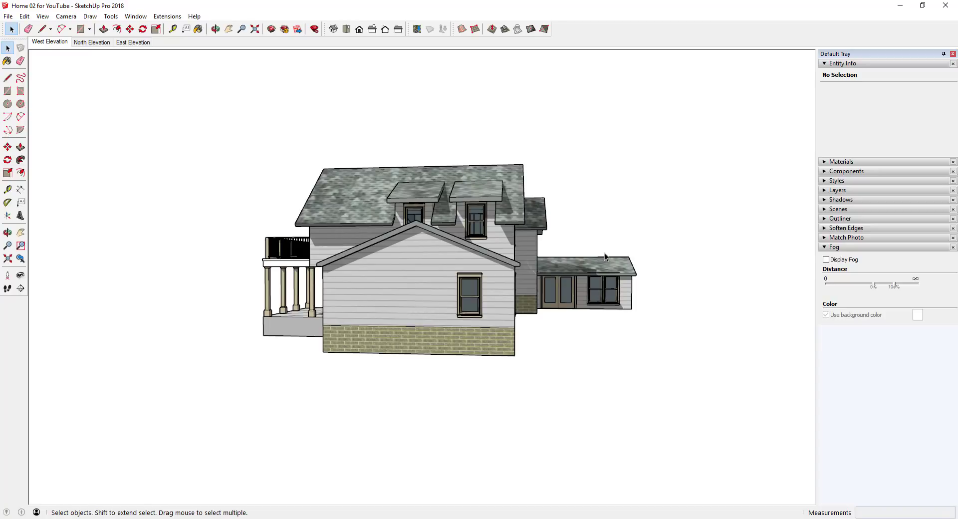
{"action": "middle_click_drag", "start_coordinate": [460, 284], "coordinate": [508, 274]}
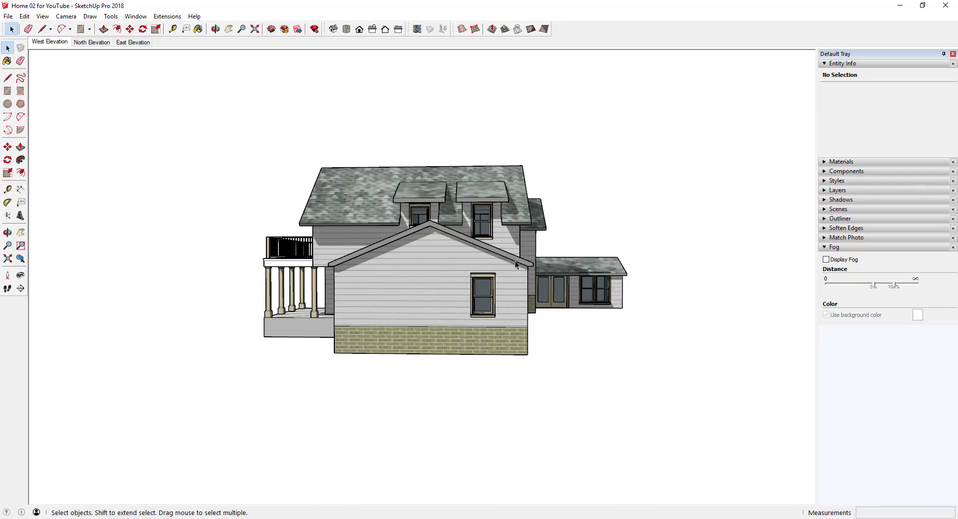
{"action": "middle_click_drag", "start_coordinate": [433, 256], "coordinate": [443, 254]}
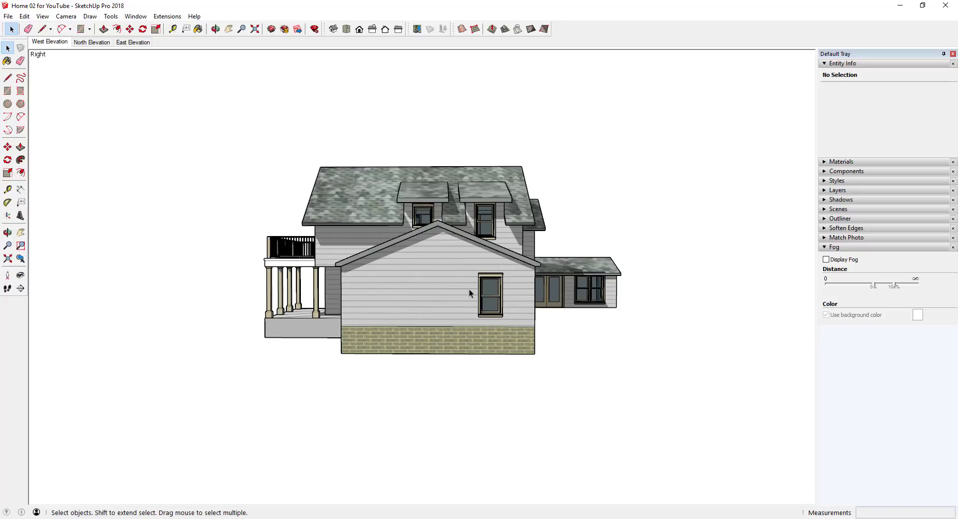
{"action": "middle_click_drag", "start_coordinate": [505, 277], "coordinate": [482, 308]}
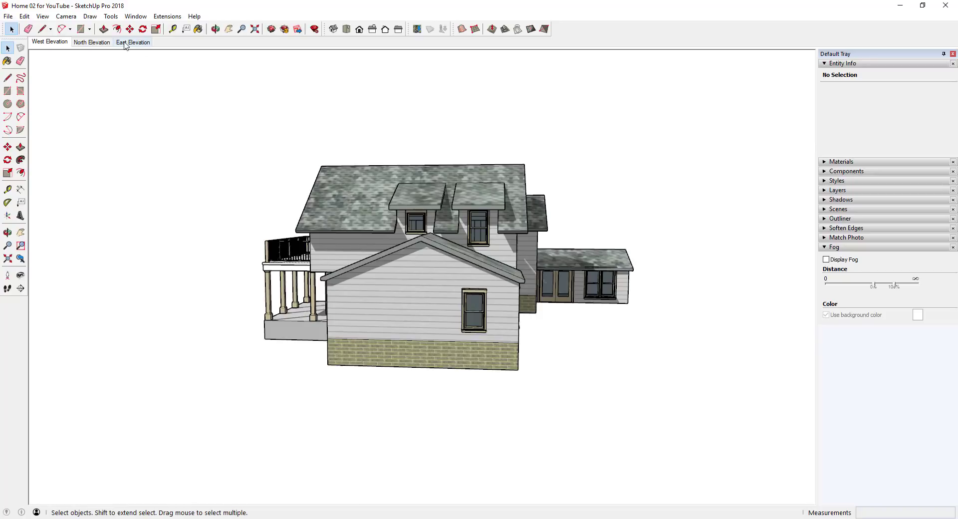
{"action": "left_click", "coordinate": [44, 16]}
{"action": "mouse_move", "coordinate": [66, 16]}
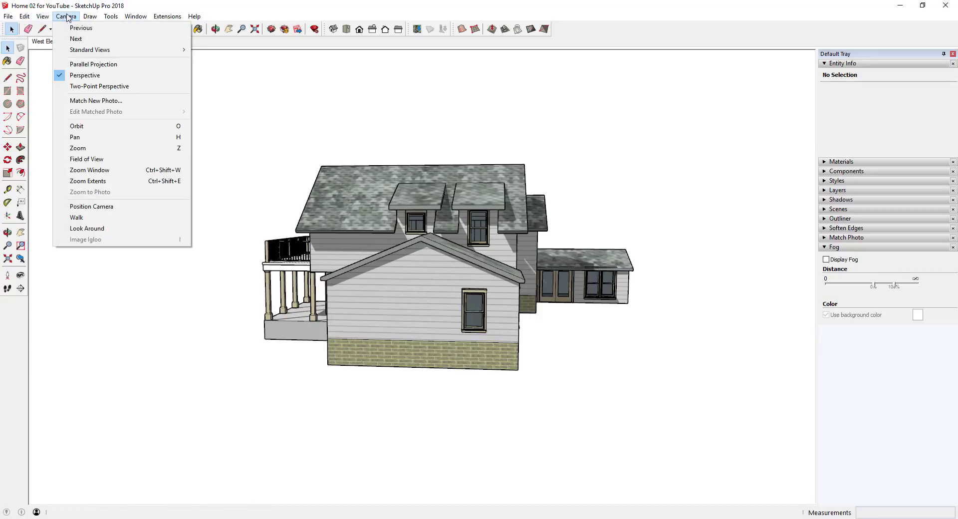
{"action": "left_click", "coordinate": [93, 65]}
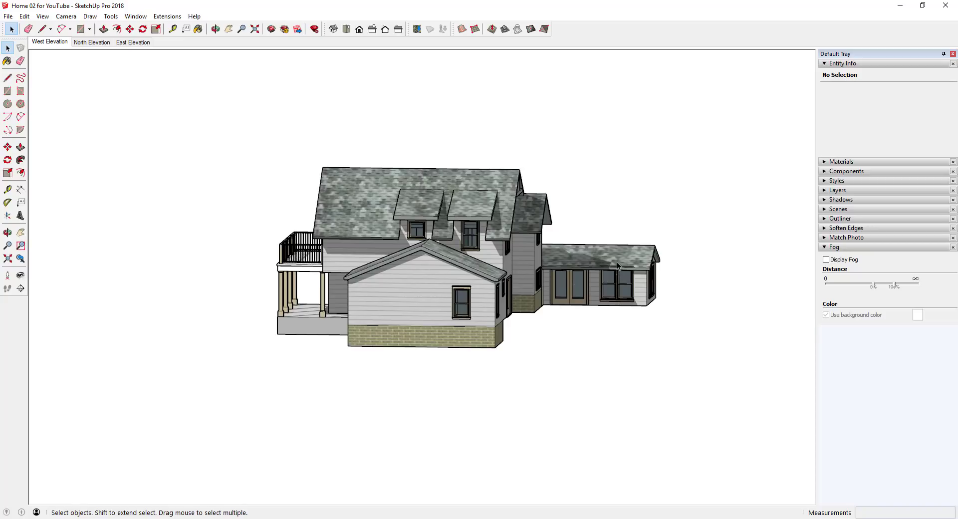
- View the house in parallel projection from an angle and straight on as the right elevation, examining it close up
{"action": "middle_click_drag", "start_coordinate": [664, 245], "coordinate": [468, 313]}
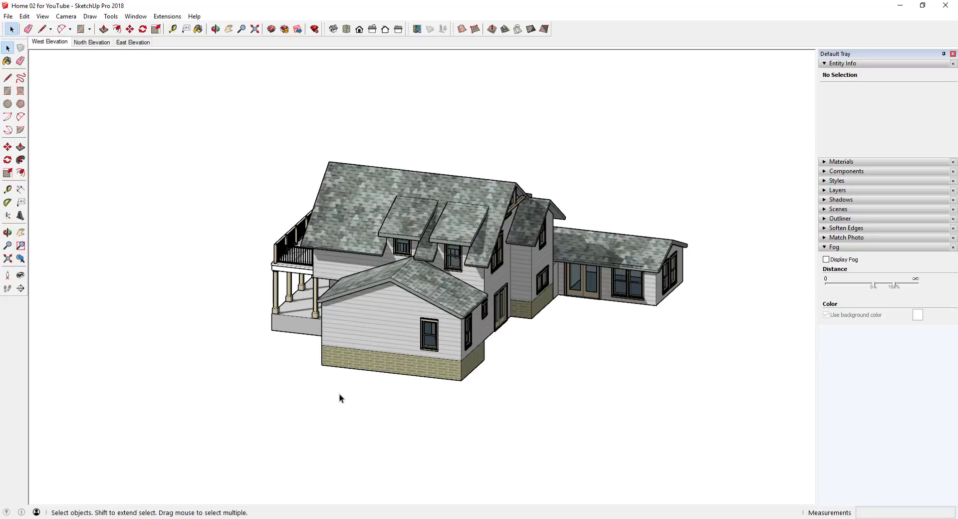
{"action": "middle_click_drag", "start_coordinate": [480, 383], "coordinate": [583, 289]}
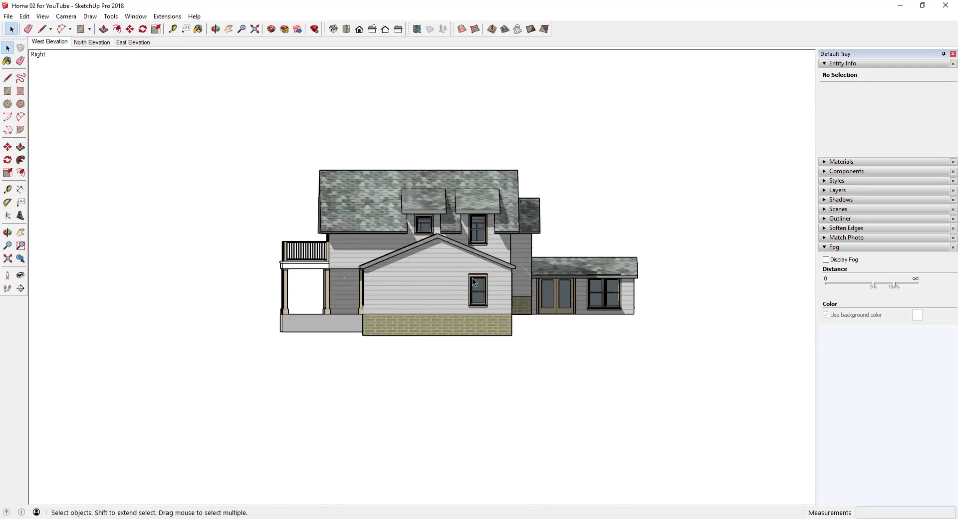
{"action": "scroll", "coordinate": [612, 277], "scroll_direction": "up", "scroll_amount": 3}
{"action": "scroll", "coordinate": [549, 276], "scroll_direction": "down", "scroll_amount": 1}
{"action": "scroll", "coordinate": [332, 194], "scroll_direction": "up", "scroll_amount": 1}
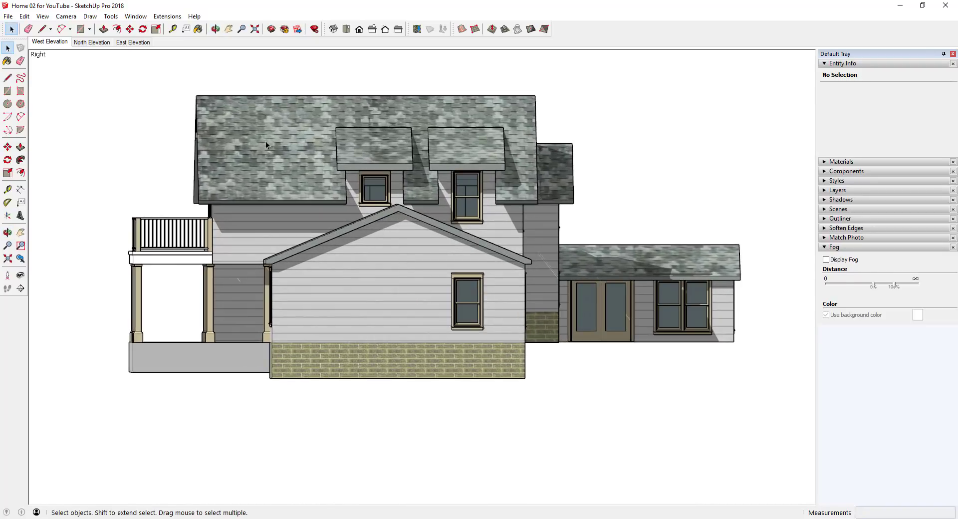
- Switch the right elevation to Perspective and examine it close up for comparison
{"action": "left_click", "coordinate": [65, 17]}
{"action": "left_click", "coordinate": [109, 76]}
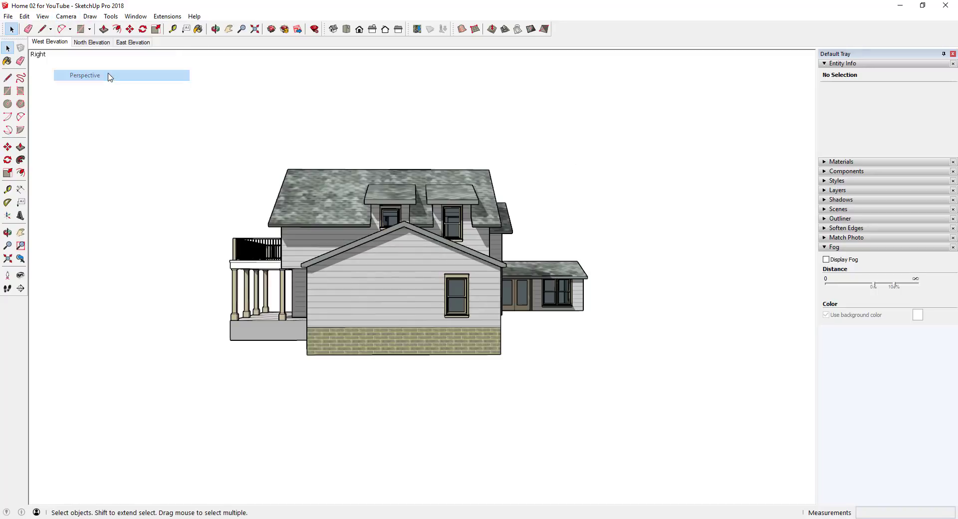
{"action": "scroll", "coordinate": [452, 273], "scroll_direction": "up", "scroll_amount": 3}
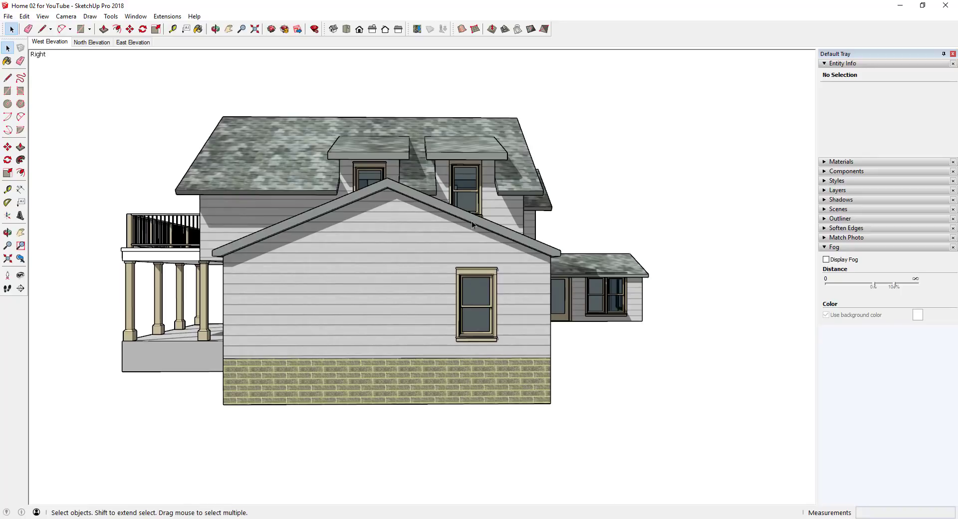
- Return the right elevation to Parallel Projection and frame the whole house closely
{"action": "left_click", "coordinate": [66, 16]}
{"action": "left_click", "coordinate": [83, 64]}
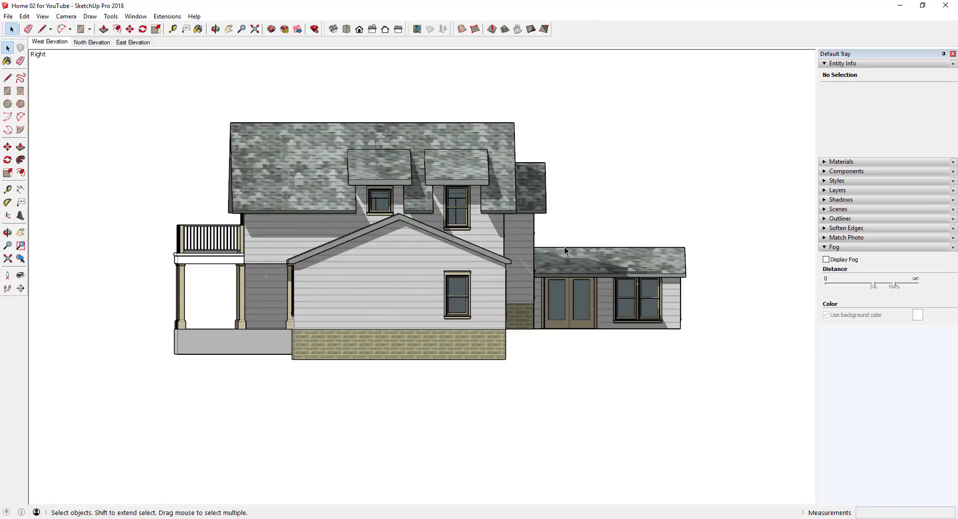
{"action": "scroll", "coordinate": [380, 217], "scroll_direction": "up", "scroll_amount": 2}
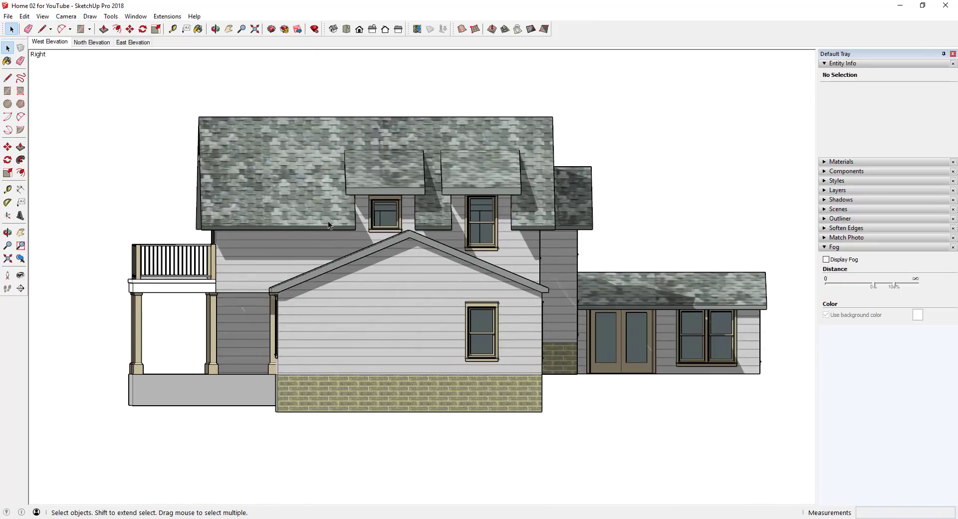
{"action": "scroll", "coordinate": [328, 221], "scroll_direction": "down", "scroll_amount": 1}
{"action": "scroll", "coordinate": [462, 223], "scroll_direction": "up", "scroll_amount": 1}
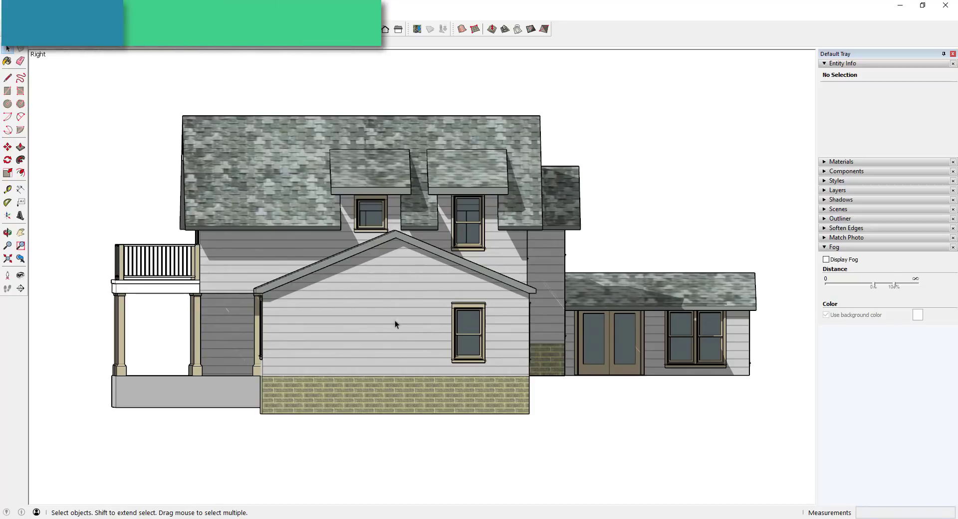
- Orbit away from the elevation, try the standard Front view, and set the camera to the standard Right view
{"action": "middle_click_drag", "start_coordinate": [406, 262], "coordinate": [310, 343]}
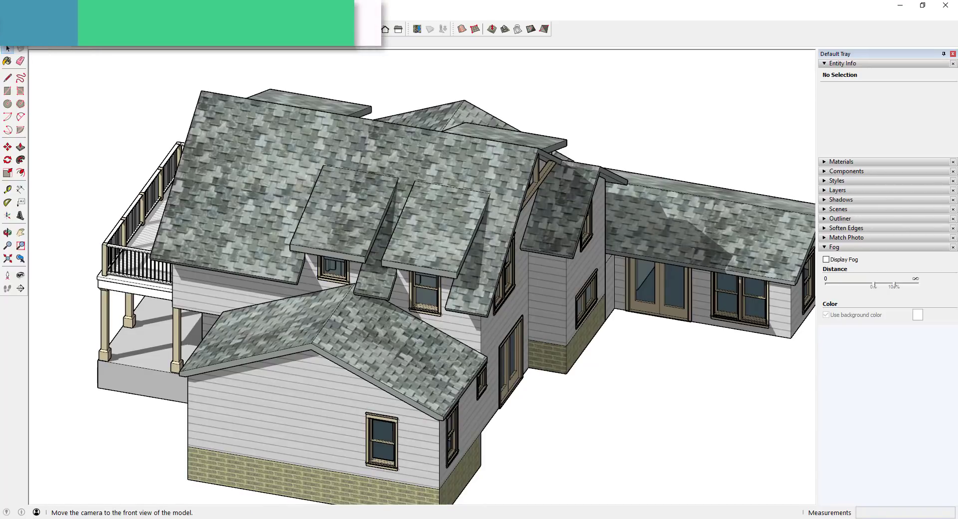
{"action": "left_click", "coordinate": [359, 29]}
{"action": "left_click", "coordinate": [372, 29]}
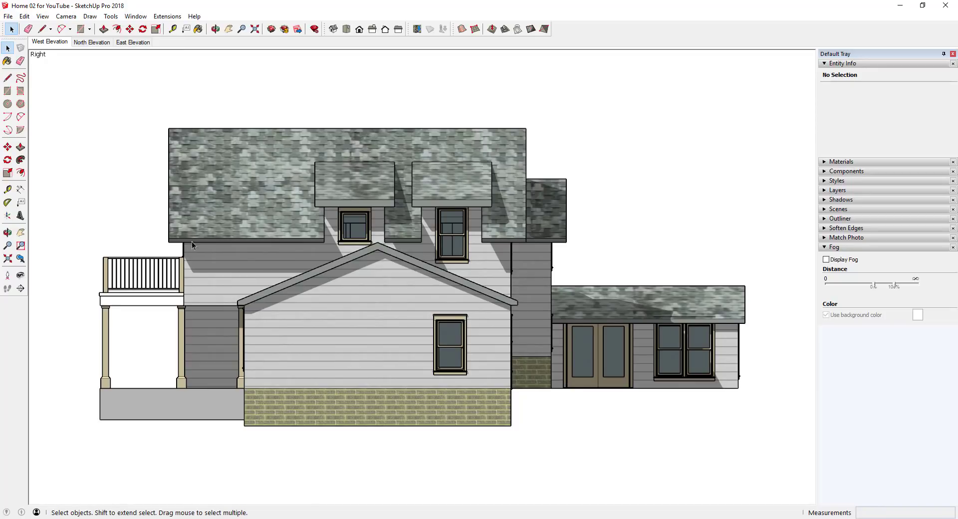
{"action": "scroll", "coordinate": [188, 241], "scroll_direction": "up", "scroll_amount": 2}
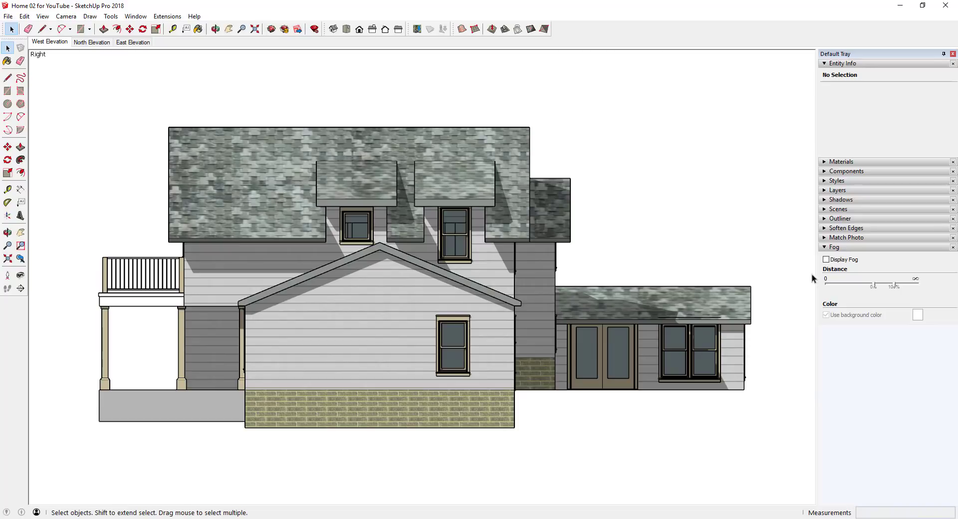
- Turn on fog and move its 0% distance close to zero, keeping the 100% distance near the far end of the range
{"action": "left_click", "coordinate": [827, 260]}
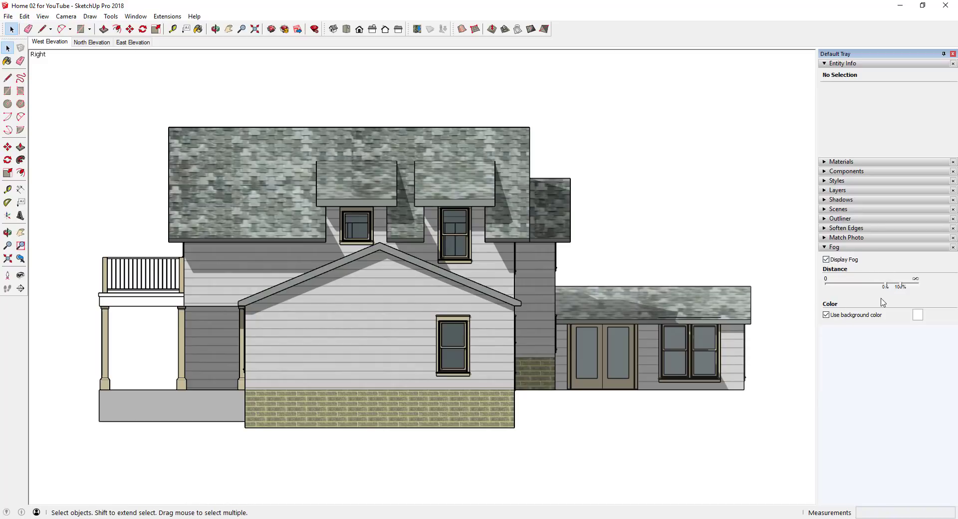
{"action": "left_click_drag", "start_coordinate": [885, 283], "coordinate": [827, 290]}
{"action": "mouse_move", "coordinate": [906, 285]}
{"action": "left_mouse_down"}
{"action": "mouse_move", "coordinate": [875, 288]}
{"action": "mouse_move", "coordinate": [900, 287]}
{"action": "left_mouse_up"}
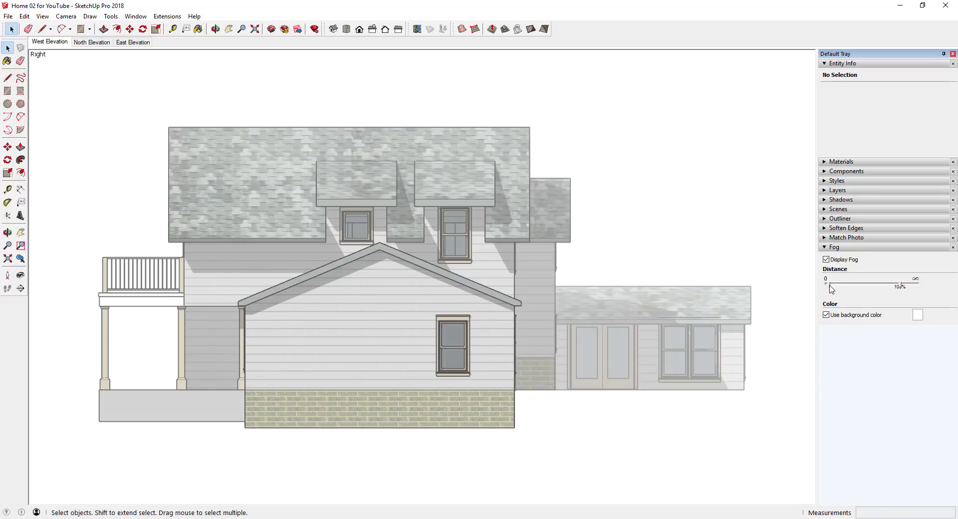
- Fine-tune the fog with the 0% distance at zero, try a nearer 100% distance, and set 100% back near the far end
{"action": "mouse_move", "coordinate": [829, 288]}
{"action": "left_mouse_down"}
{"action": "mouse_move", "coordinate": [862, 288]}
{"action": "mouse_move", "coordinate": [826, 290]}
{"action": "left_mouse_up"}
{"action": "left_click_drag", "start_coordinate": [903, 285], "coordinate": [872, 288]}
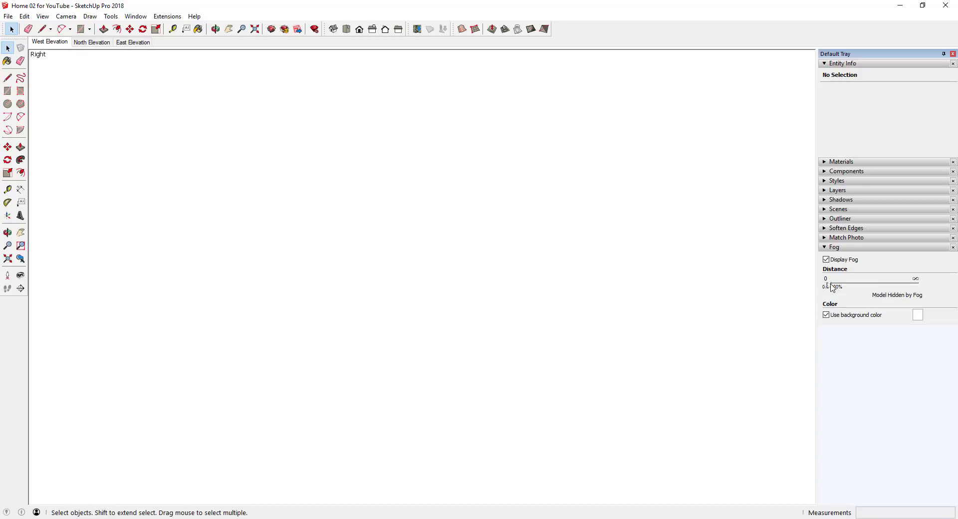
{"action": "left_click_drag", "start_coordinate": [833, 288], "coordinate": [903, 289]}
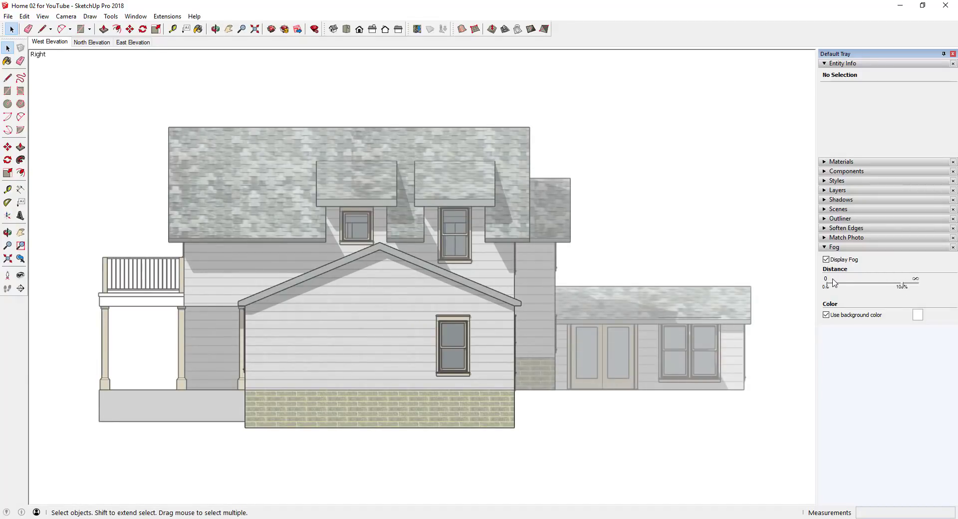
- Move the fog's 0% distance beyond the middle of the range and bring the 100% distance slightly nearer
{"action": "left_click_drag", "start_coordinate": [826, 285], "coordinate": [882, 289]}
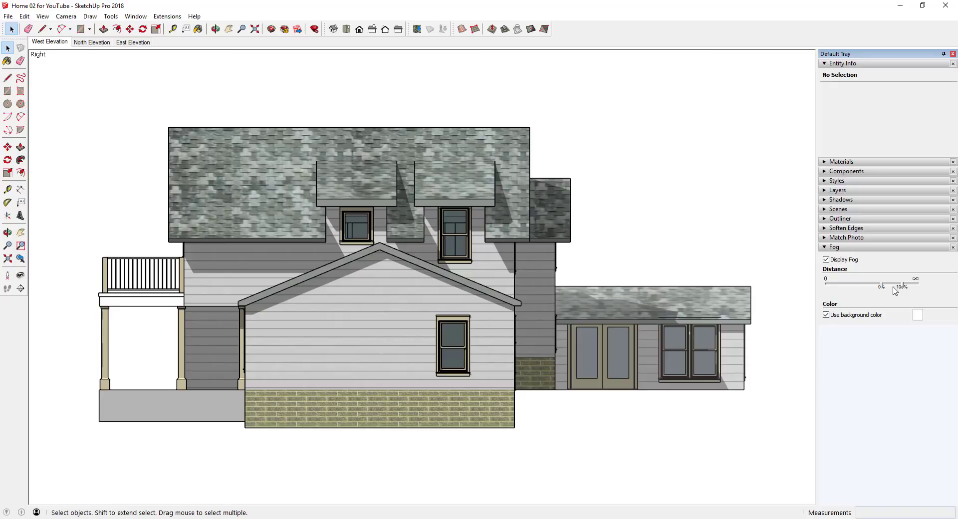
{"action": "left_click_drag", "start_coordinate": [904, 286], "coordinate": [883, 291]}
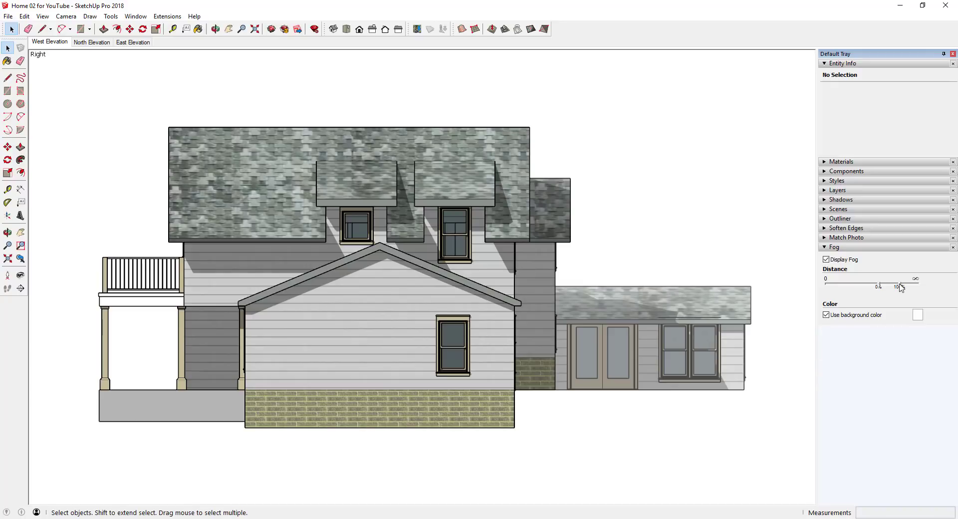
{"action": "left_click_drag", "start_coordinate": [901, 287], "coordinate": [901, 287]}
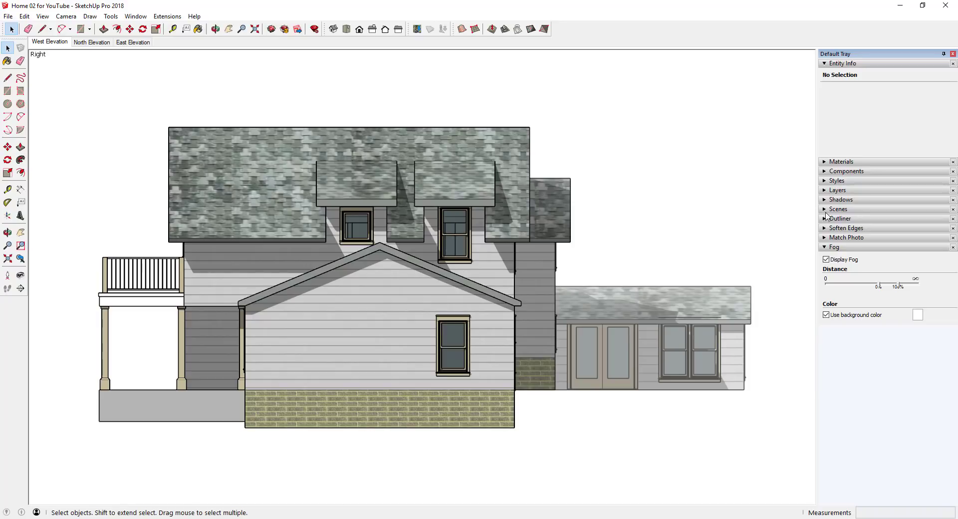
- Activate the West Elevation scene and show the properties it saves, including Style and Fog
{"action": "left_click", "coordinate": [53, 47]}
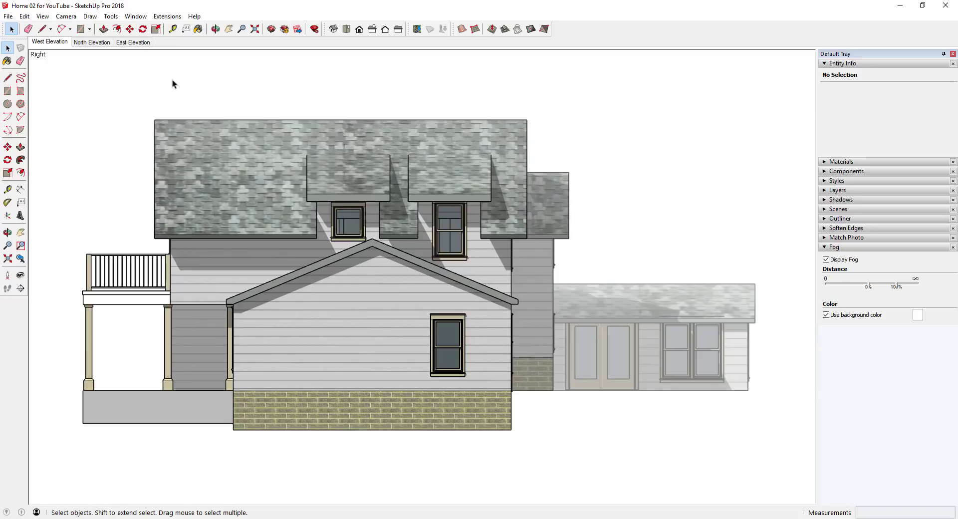
{"action": "left_click", "coordinate": [824, 210]}
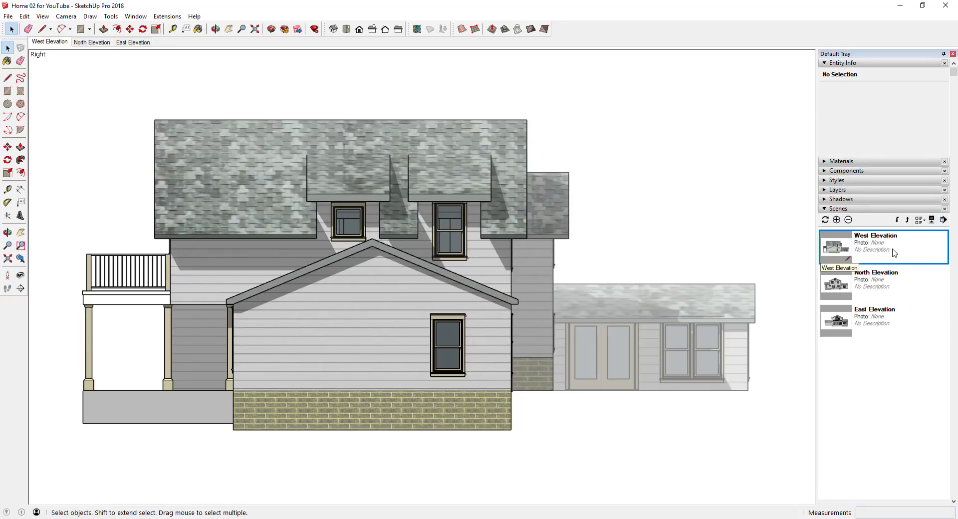
{"action": "scroll", "coordinate": [895, 257], "scroll_direction": "down", "scroll_amount": 4}
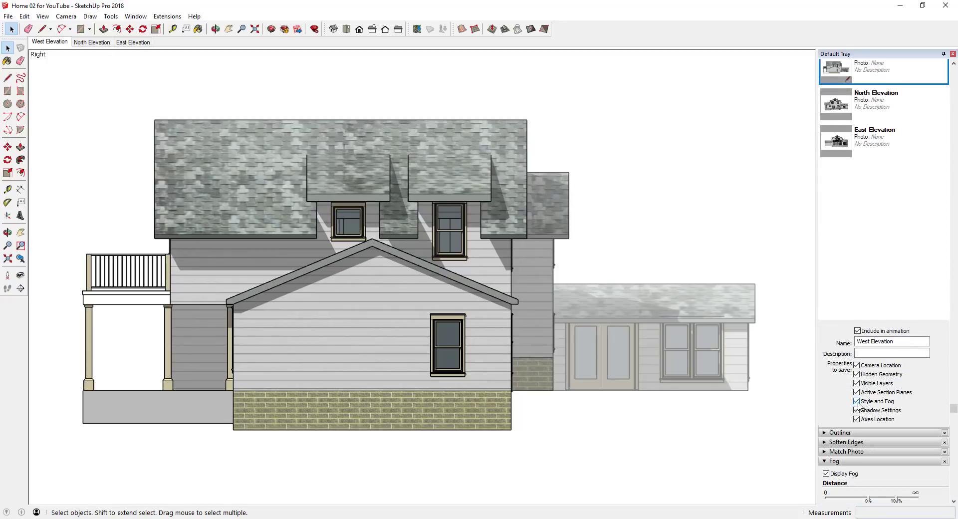
{"action": "scroll", "coordinate": [859, 132], "scroll_direction": "up", "scroll_amount": 2}
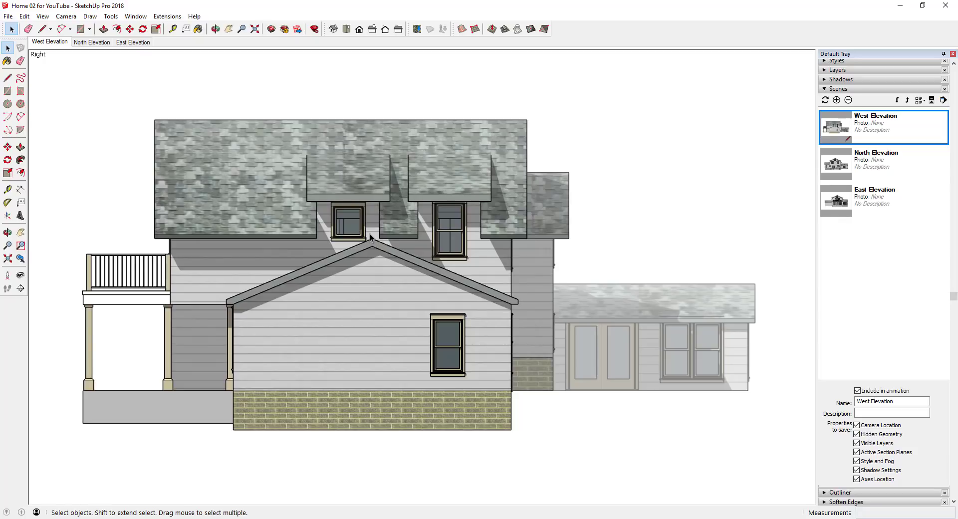
- Send the model to LayOut, saving it first
{"action": "left_click", "coordinate": [8, 16]}
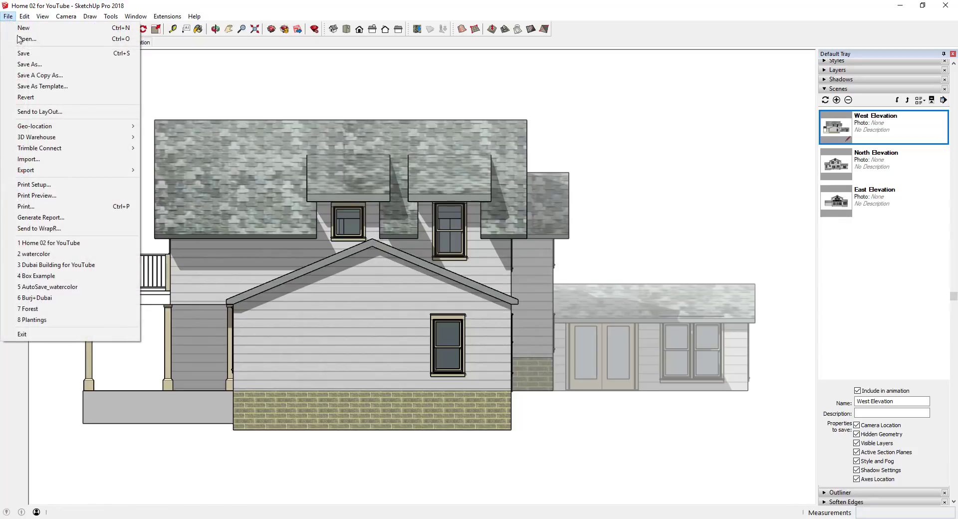
{"action": "left_click", "coordinate": [45, 111]}
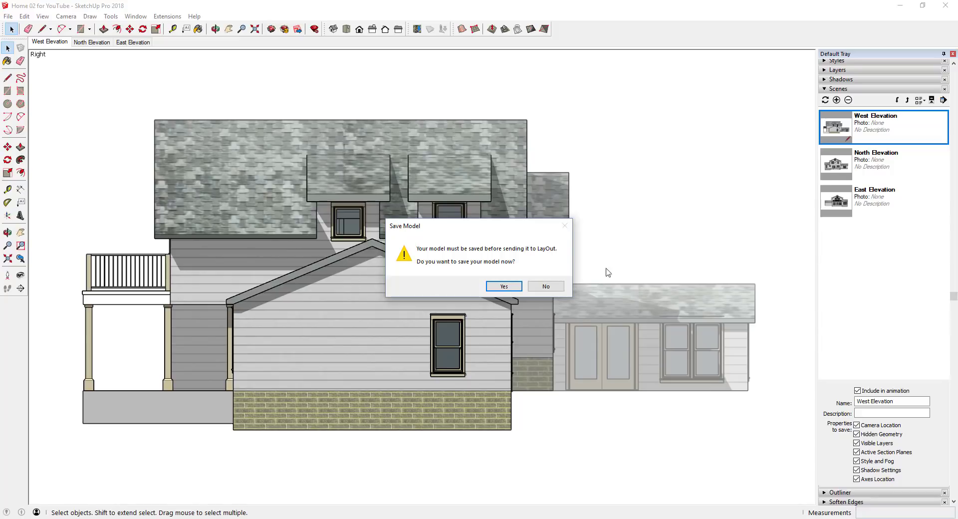
{"action": "left_click", "coordinate": [502, 287]}
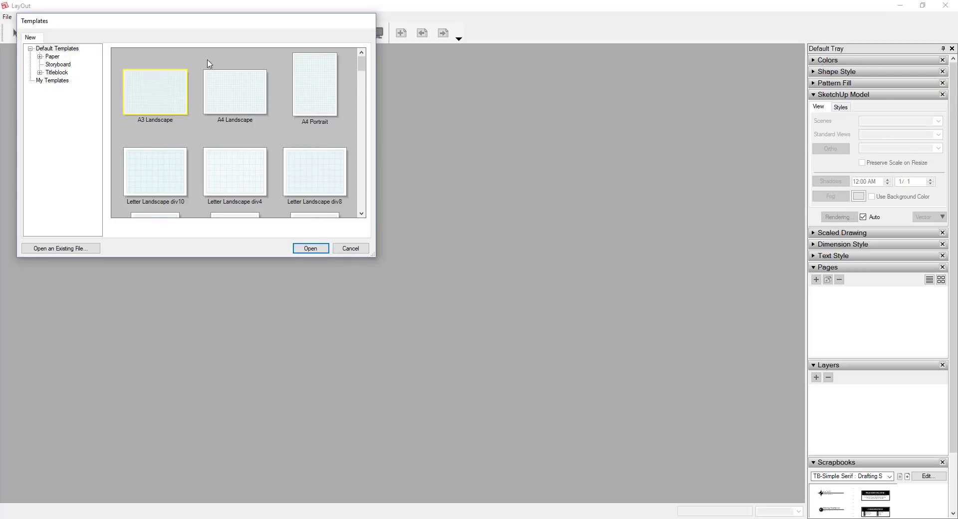
- Create the LayOut document from the Tabloid Landscape titleblock template
{"action": "scroll", "coordinate": [178, 120], "scroll_direction": "down", "scroll_amount": 5}
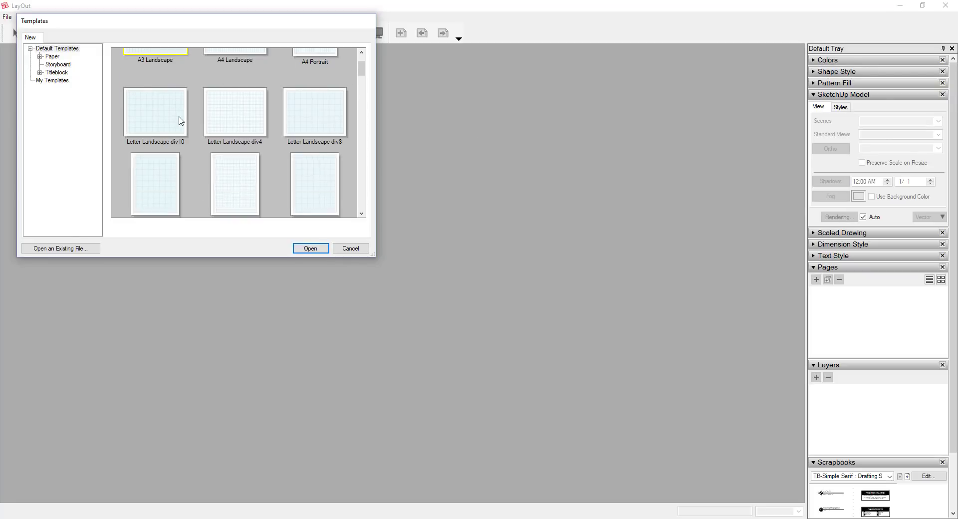
{"action": "scroll", "coordinate": [252, 133], "scroll_direction": "down", "scroll_amount": 8}
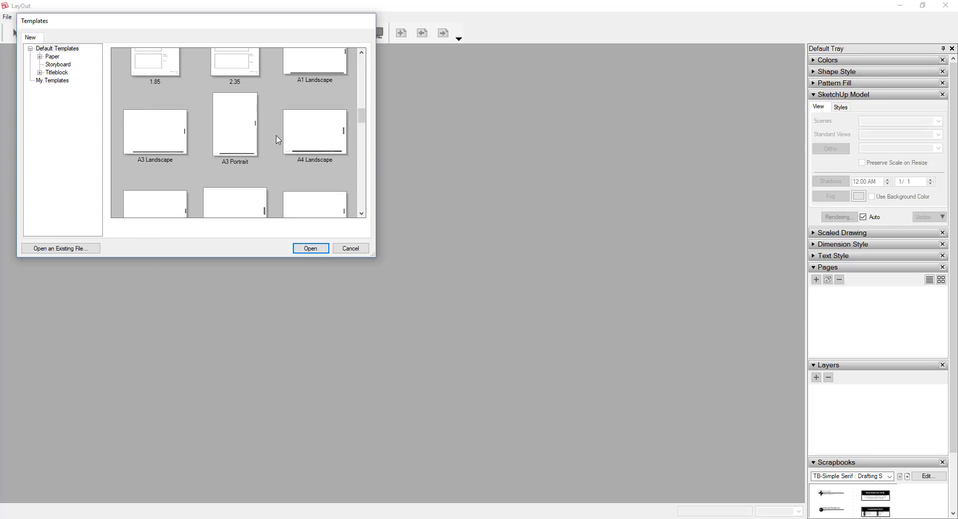
{"action": "scroll", "coordinate": [312, 146], "scroll_direction": "down", "scroll_amount": 3}
{"action": "left_click", "coordinate": [314, 148]}
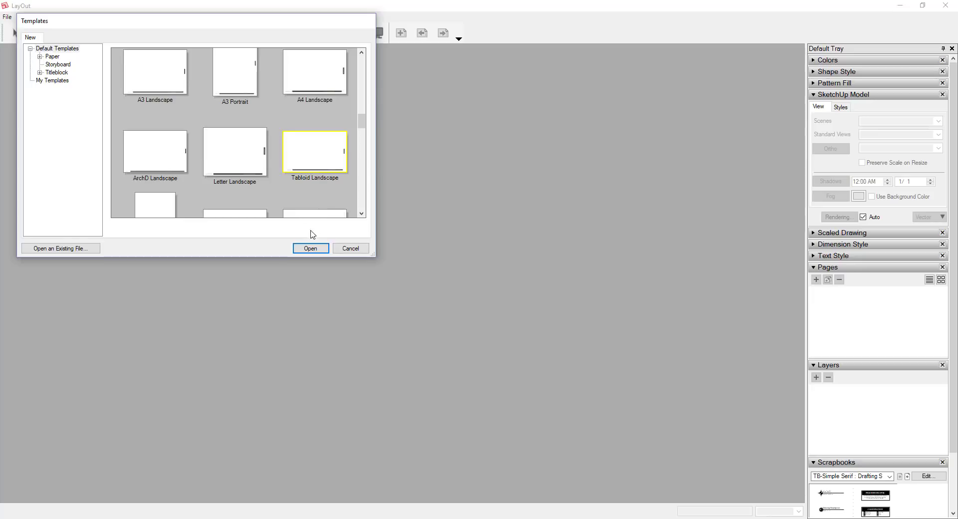
{"action": "left_click", "coordinate": [310, 249]}
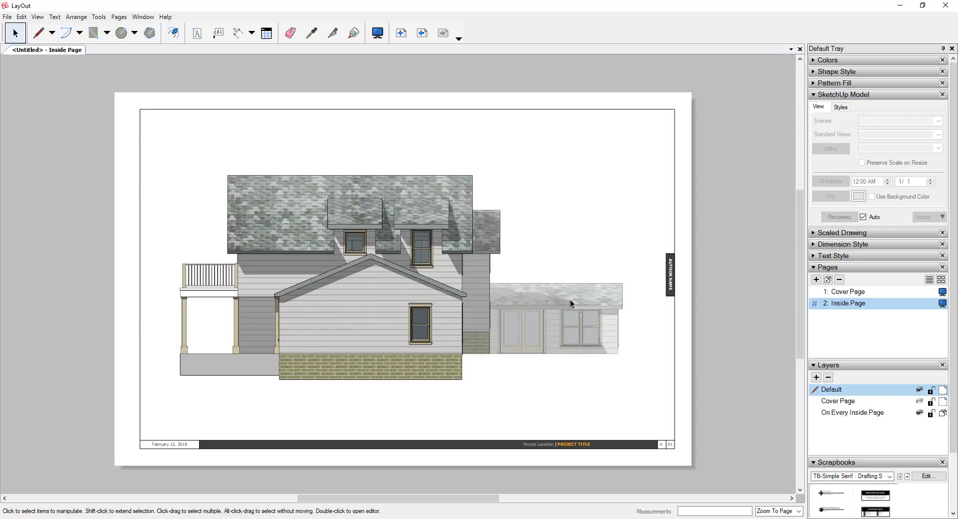
- Set the scale of the West Elevation viewport to 3/16" = 1'-0" (1:64)
{"action": "left_click", "coordinate": [444, 324]}
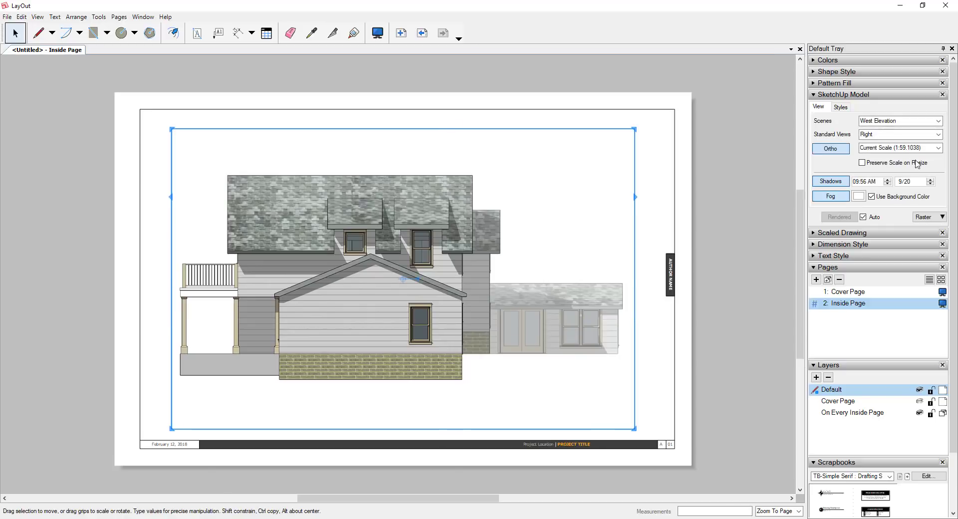
{"action": "left_click", "coordinate": [939, 148]}
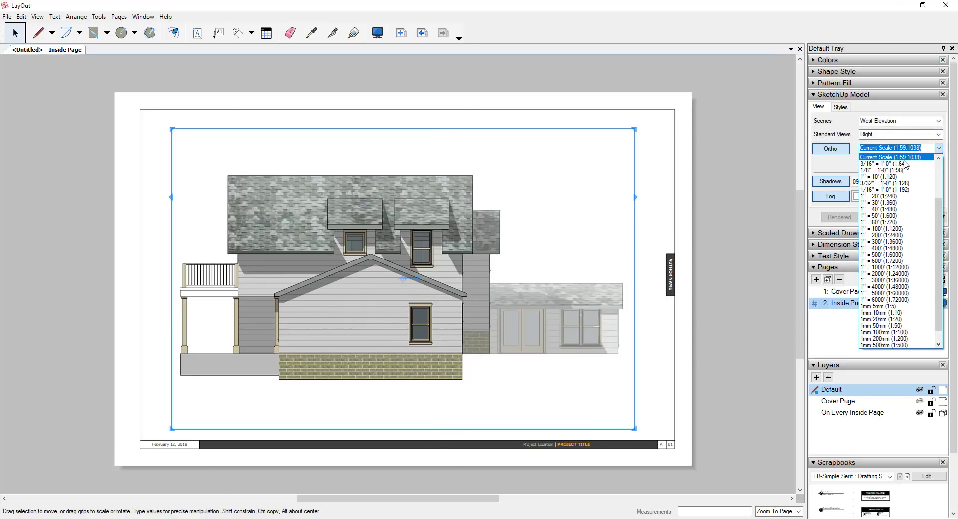
{"action": "left_click", "coordinate": [899, 163]}
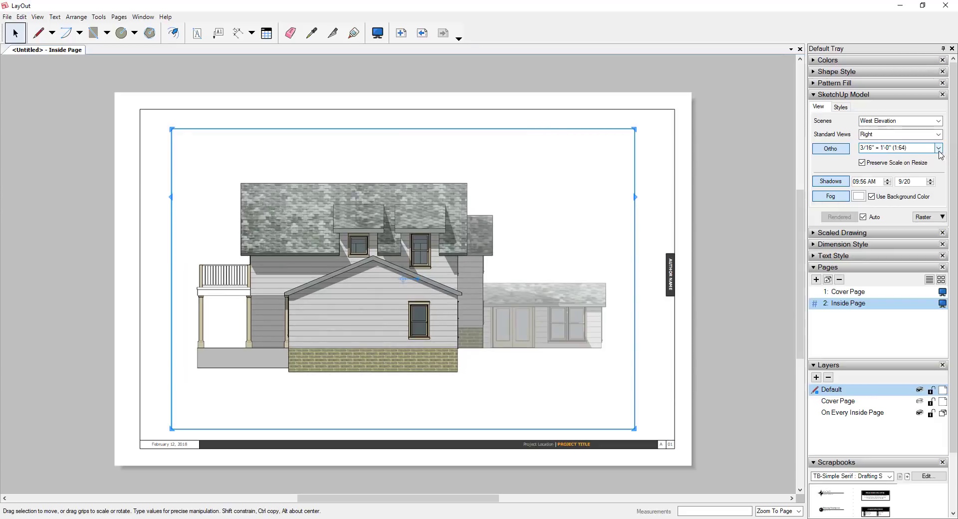
- Try the viewport at 1/8" = 1'-0" (1:96), return it to 3/16" = 1'-0" (1:64), and deselect it
{"action": "left_click", "coordinate": [939, 148]}
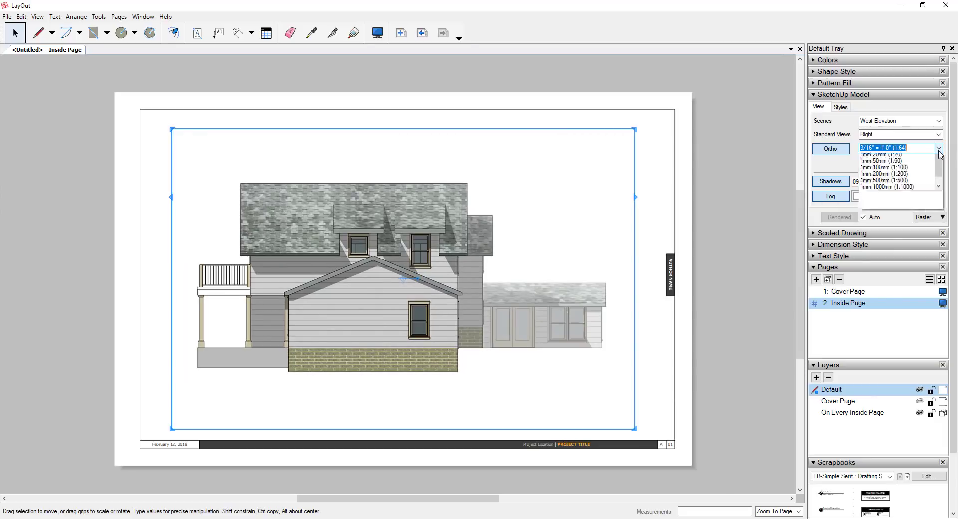
{"action": "left_click", "coordinate": [926, 148]}
{"action": "scroll", "coordinate": [927, 150], "scroll_direction": "down", "scroll_amount": 1}
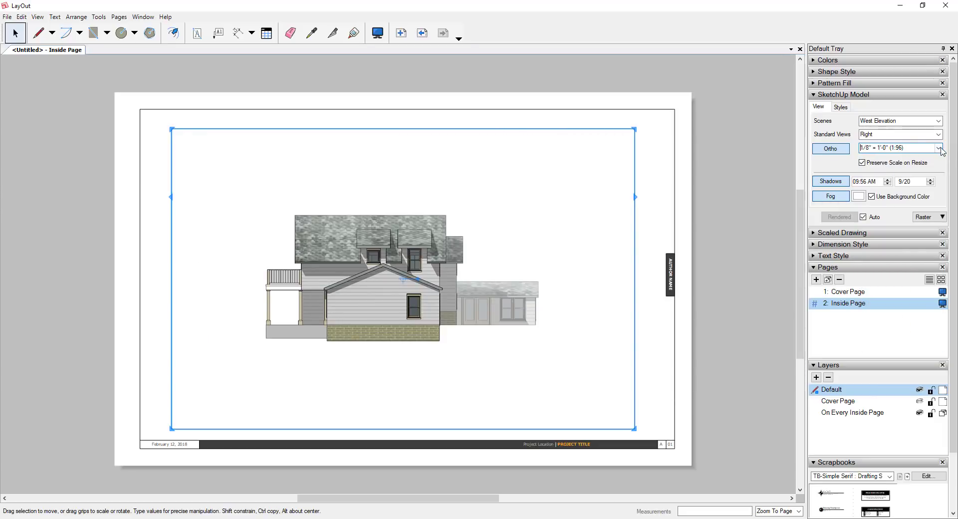
{"action": "left_click", "coordinate": [939, 149]}
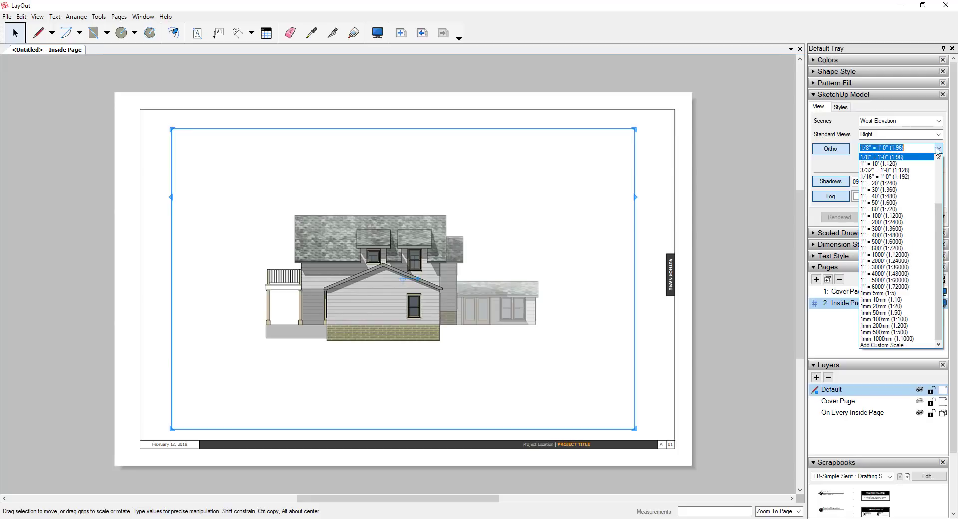
{"action": "left_click", "coordinate": [890, 169]}
{"action": "scroll", "coordinate": [892, 171], "scroll_direction": "up", "scroll_amount": 1}
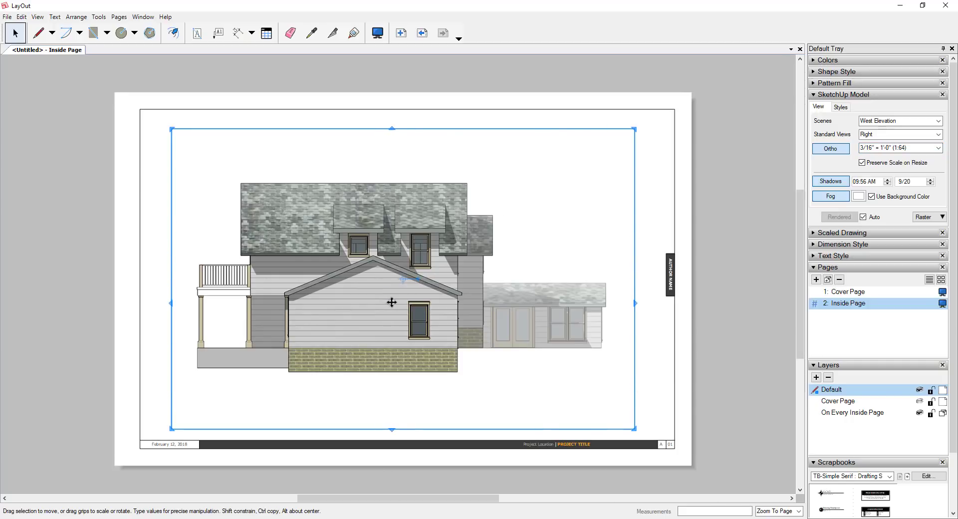
{"action": "left_click", "coordinate": [660, 332]}
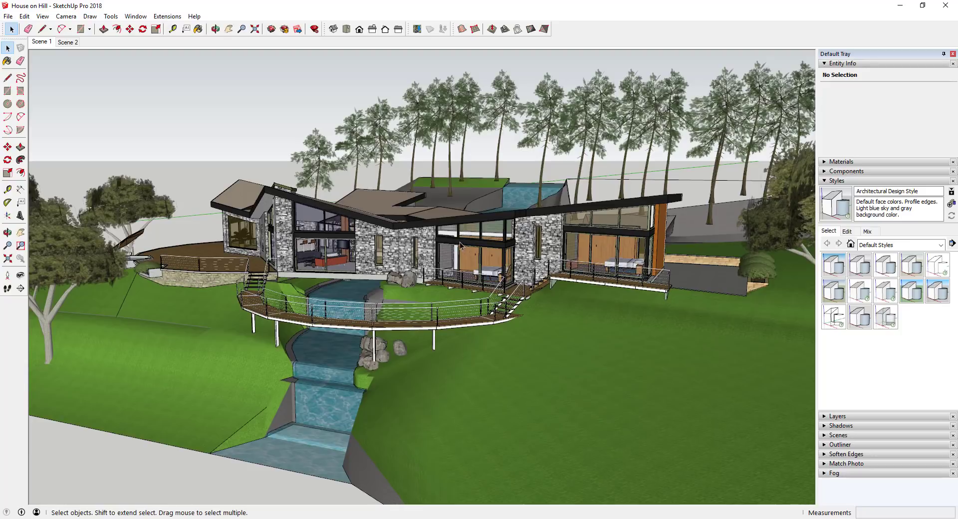
- Set the House on Hill model to the standard Top view in Perspective and frame the whole site
{"action": "left_click", "coordinate": [346, 29]}
{"action": "scroll", "coordinate": [122, 181], "scroll_direction": "down", "scroll_amount": 5}
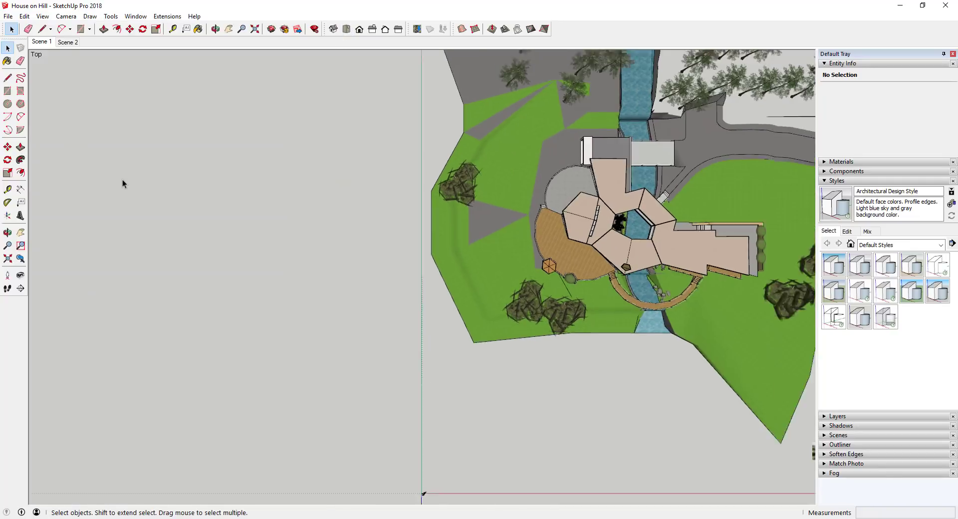
{"action": "scroll", "coordinate": [548, 132], "scroll_direction": "up", "scroll_amount": 5}
{"action": "scroll", "coordinate": [501, 128], "scroll_direction": "up", "scroll_amount": 1}
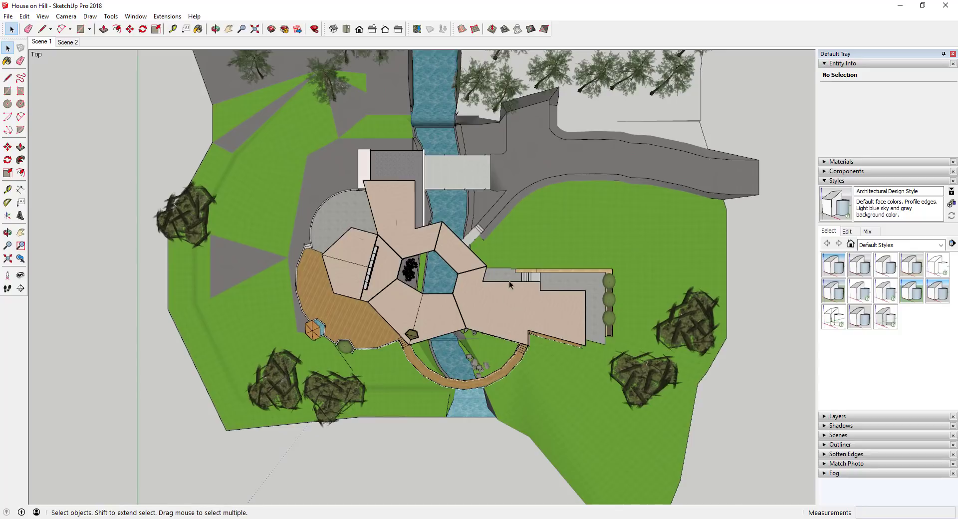
{"action": "left_click", "coordinate": [66, 16]}
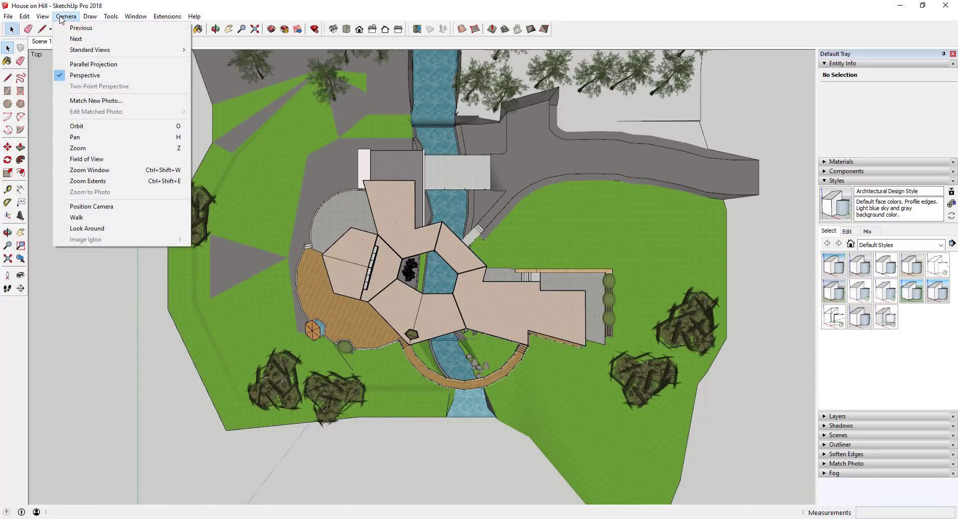
{"action": "left_click", "coordinate": [82, 75]}
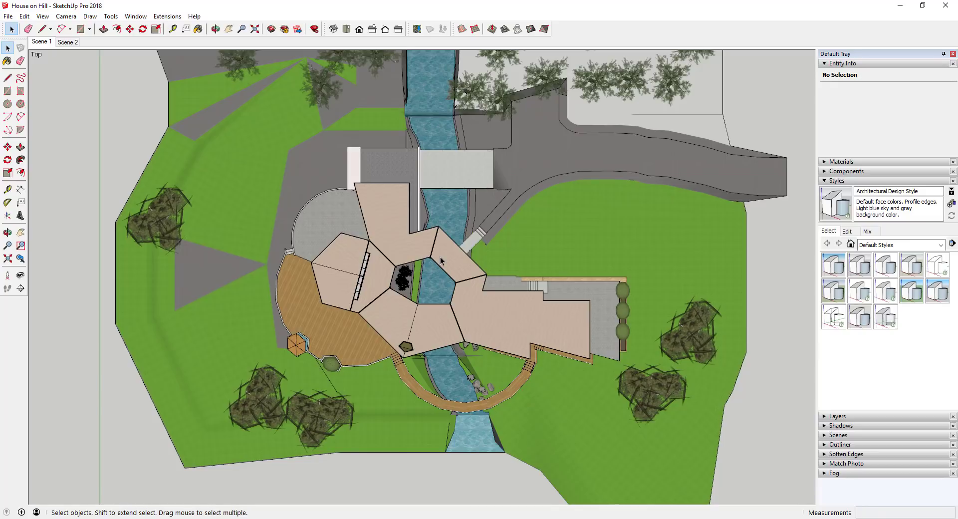
{"action": "scroll", "coordinate": [529, 251], "scroll_direction": "down", "scroll_amount": 3}
{"action": "scroll", "coordinate": [532, 270], "scroll_direction": "up", "scroll_amount": 1}
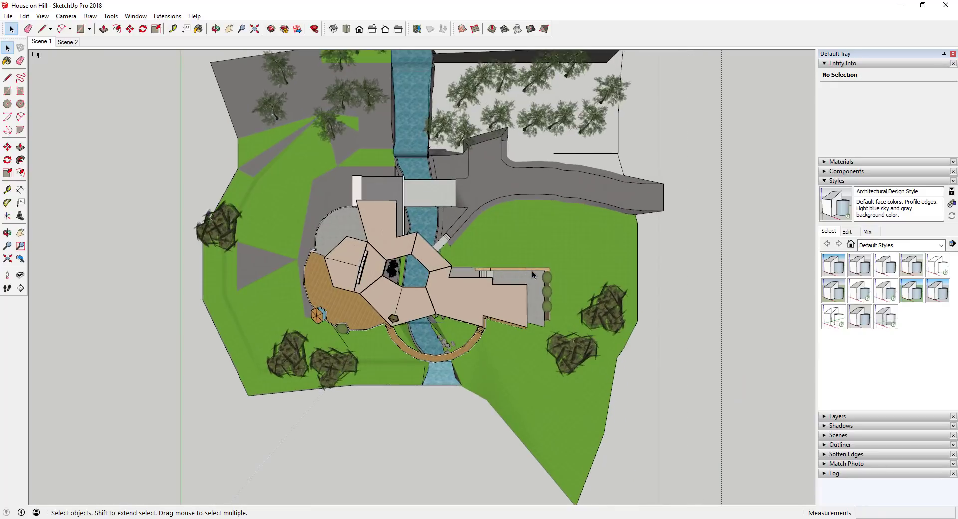
- Select the terrain group to check which layer it is on
{"action": "left_click", "coordinate": [595, 256]}
{"action": "left_click", "coordinate": [715, 262]}
{"action": "left_click", "coordinate": [579, 246]}
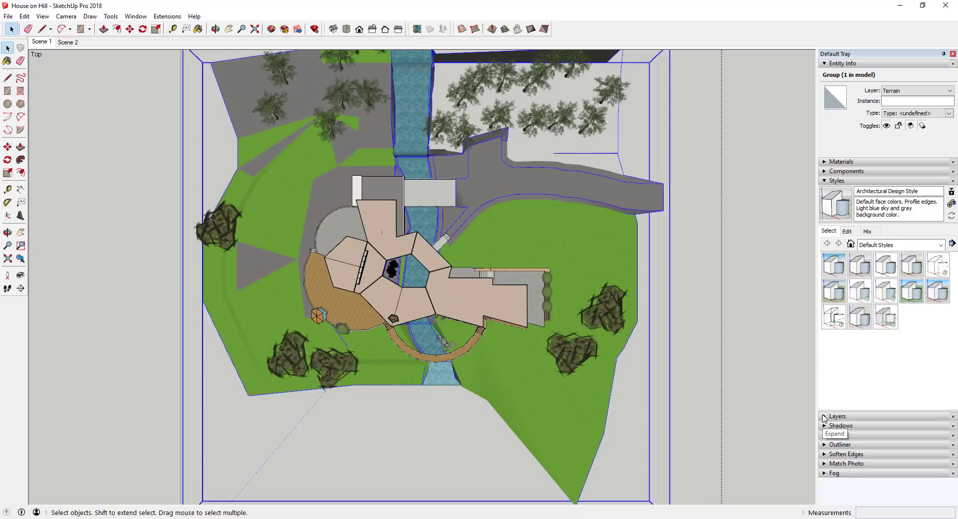
- Hide all the layers together and make only the Waterfall and Terrain layers visible again
{"action": "left_click", "coordinate": [825, 417]}
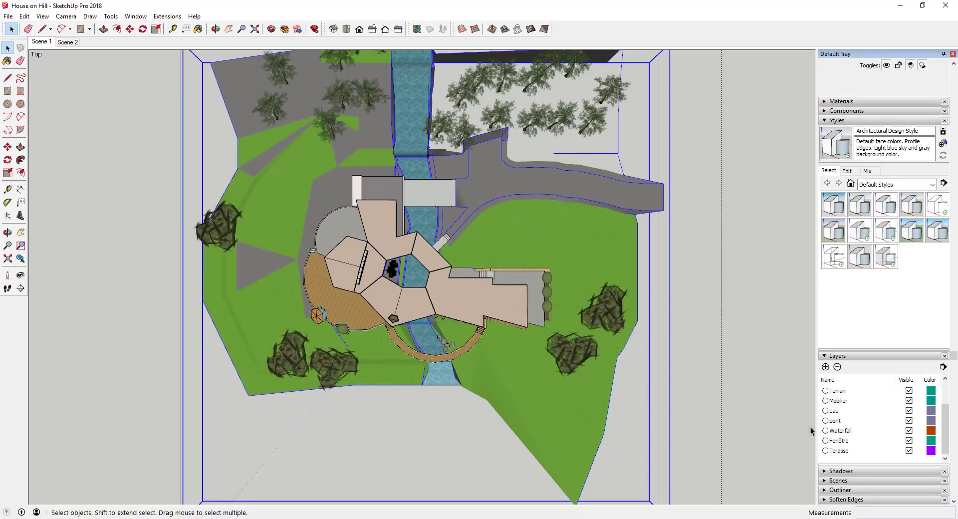
{"action": "left_click", "coordinate": [842, 452], "text": "shift"}
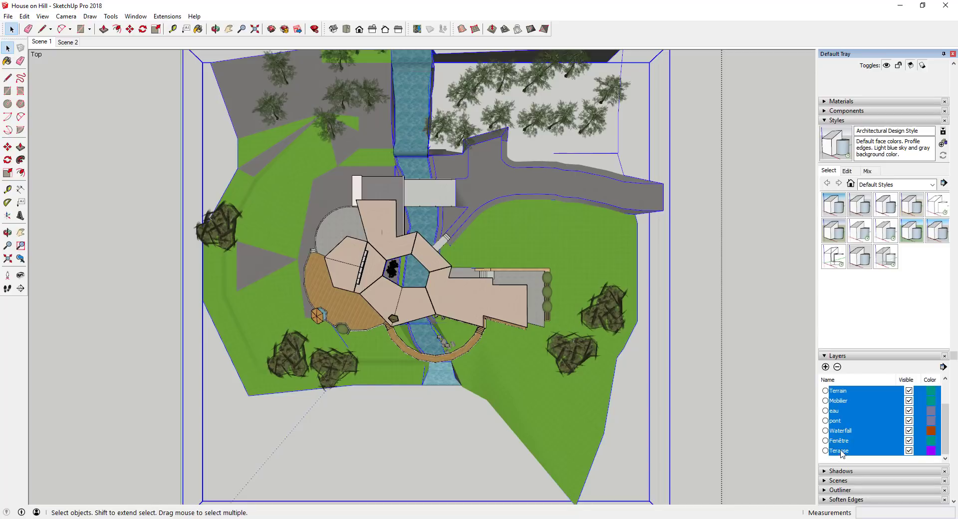
{"action": "left_click", "coordinate": [909, 441]}
{"action": "left_click", "coordinate": [909, 431]}
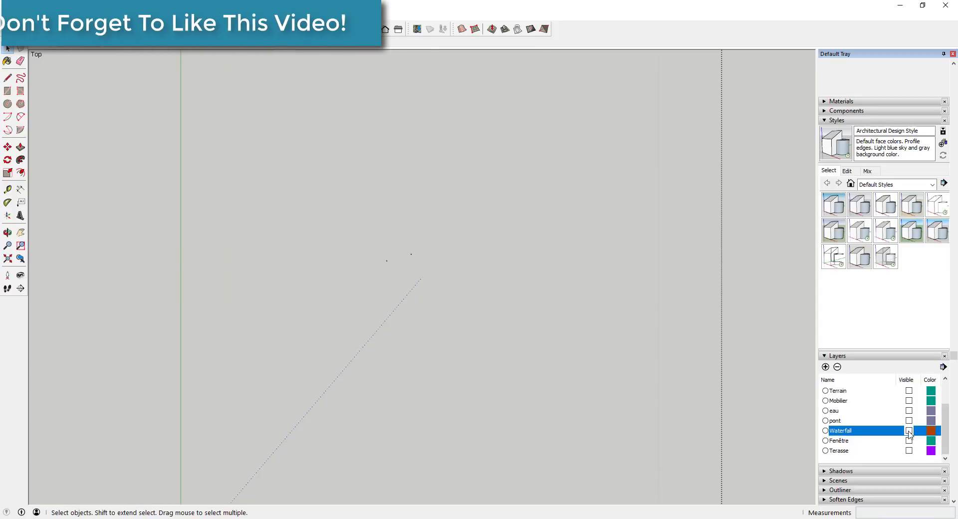
{"action": "left_click", "coordinate": [909, 430]}
{"action": "left_click", "coordinate": [898, 391]}
{"action": "left_click", "coordinate": [909, 391]}
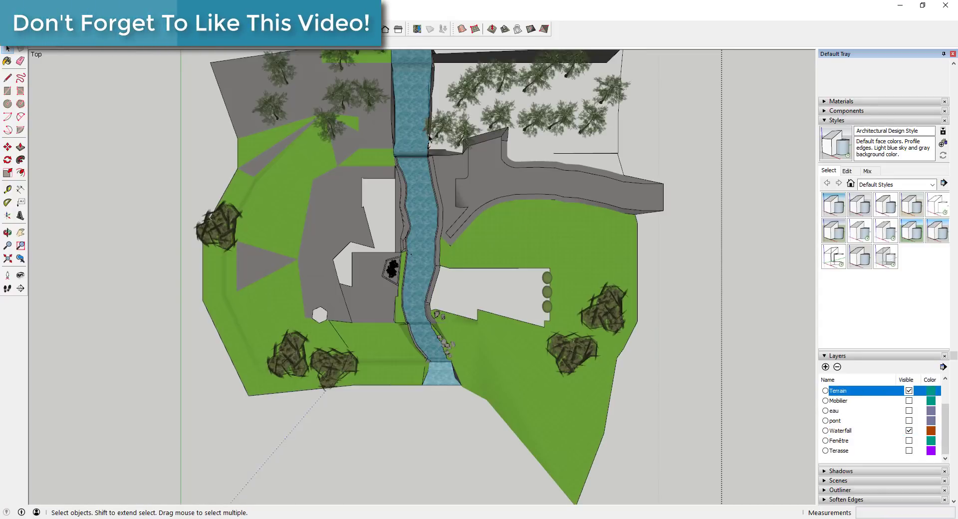
- Center the top view on the site and add it as a new scene after Scene 1
{"action": "middle_click_drag", "start_coordinate": [519, 128], "coordinate": [527, 166]}
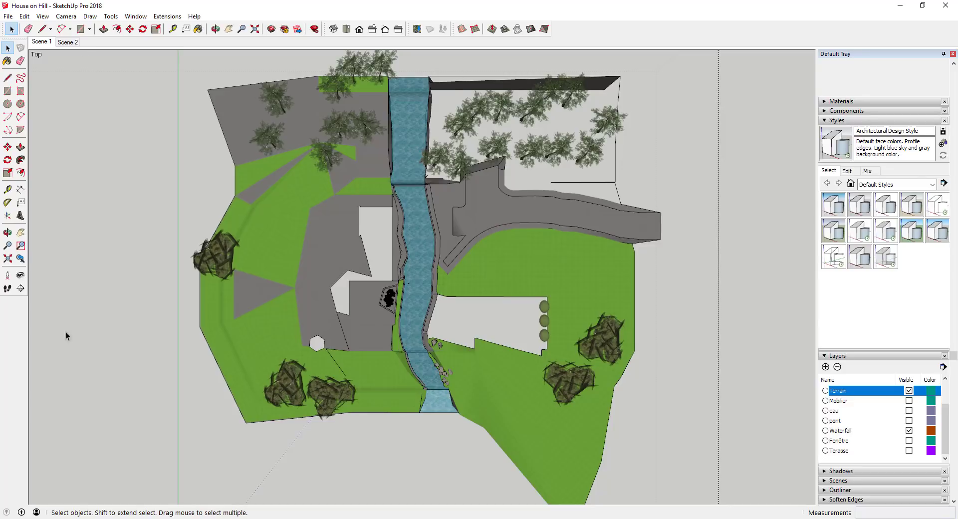
{"action": "right_click", "coordinate": [40, 42]}
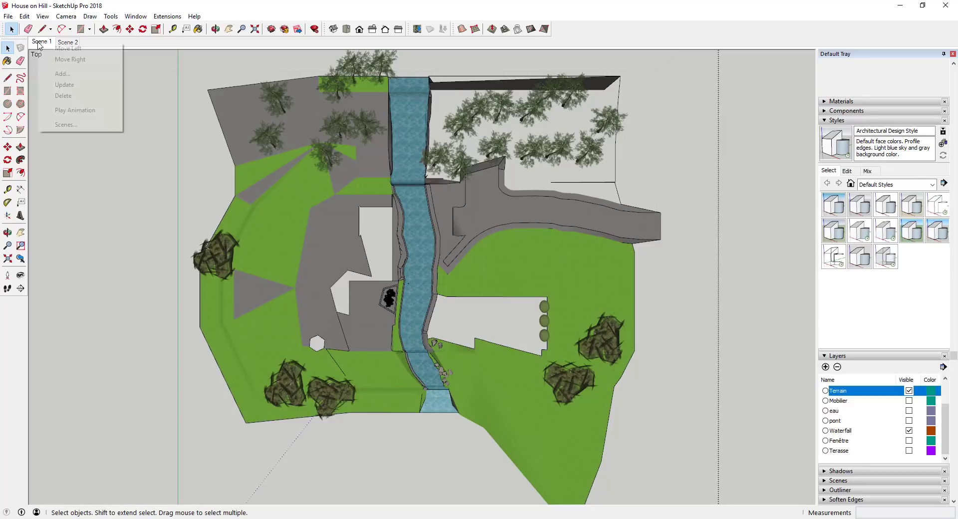
{"action": "left_click", "coordinate": [61, 74]}
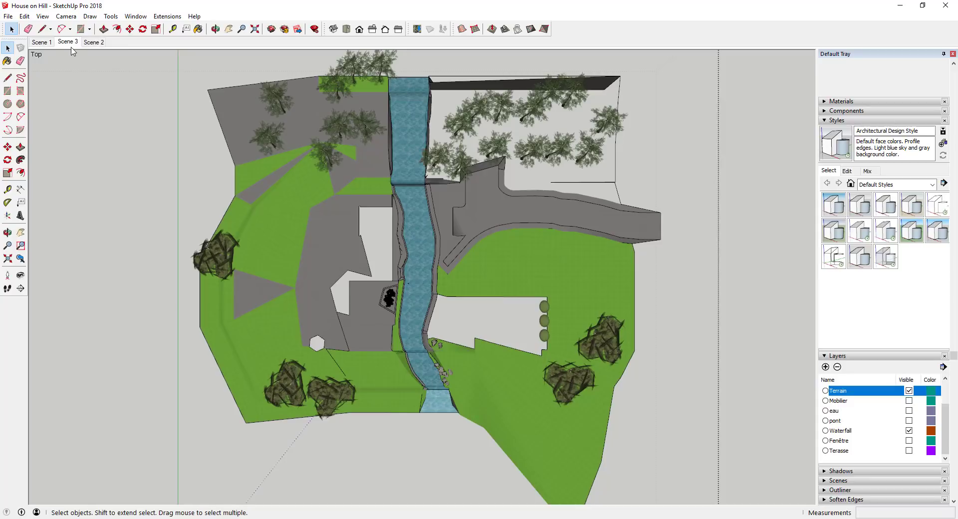
- Move Scene 3 below Scene 2 in the scene order
{"action": "scroll", "coordinate": [900, 306], "scroll_direction": "down", "scroll_amount": 1}
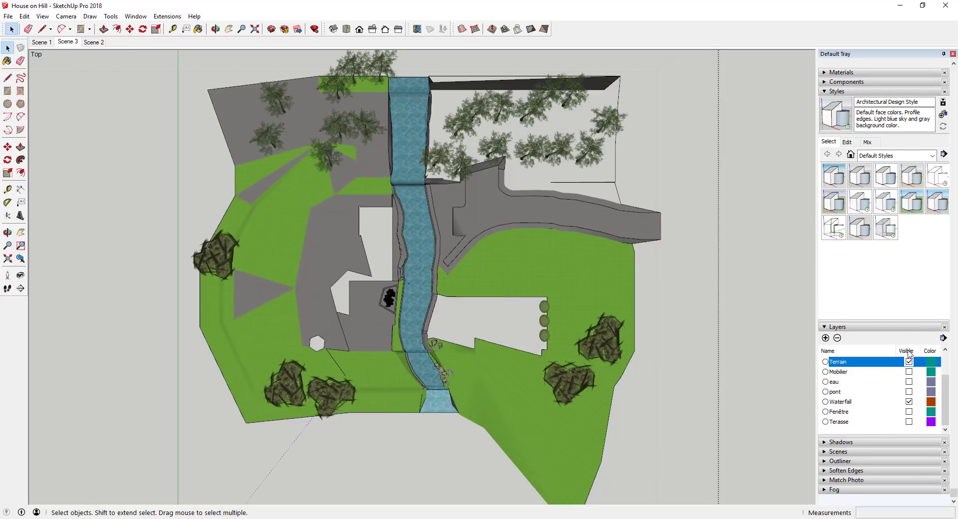
{"action": "left_click", "coordinate": [830, 452]}
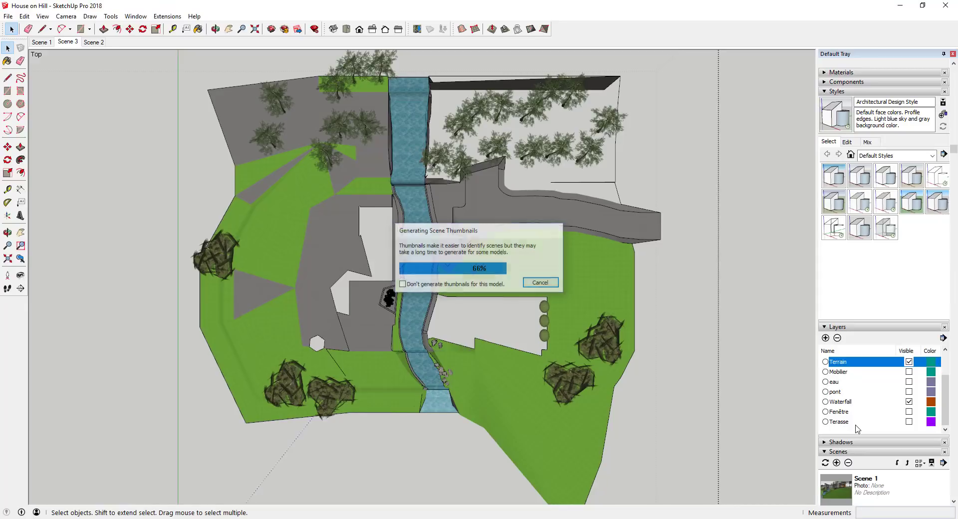
{"action": "scroll", "coordinate": [907, 391], "scroll_direction": "down", "scroll_amount": 5}
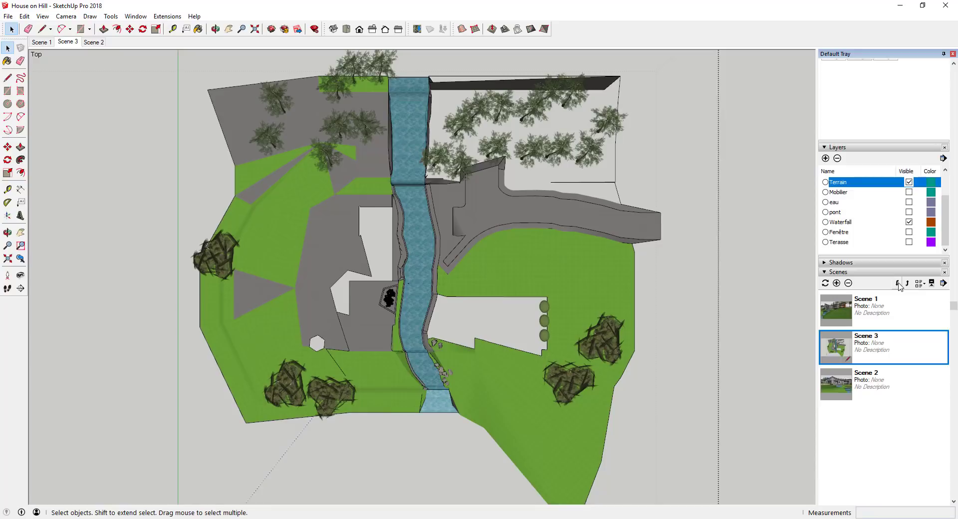
{"action": "left_click", "coordinate": [908, 283]}
{"action": "scroll", "coordinate": [887, 378], "scroll_direction": "down", "scroll_amount": 6}
{"action": "scroll", "coordinate": [888, 379], "scroll_direction": "up", "scroll_amount": 2}
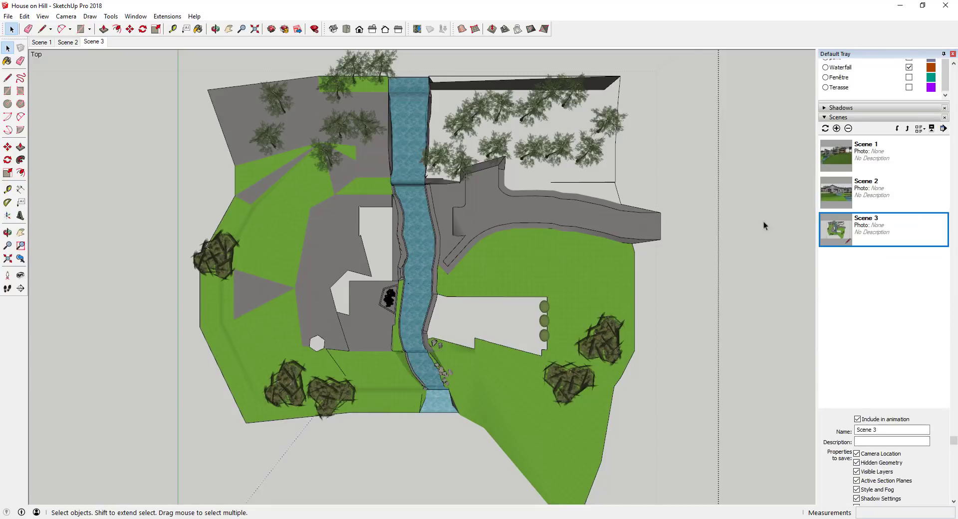
- Rename Scene 3 as Terrain View
{"action": "left_click", "coordinate": [136, 16]}
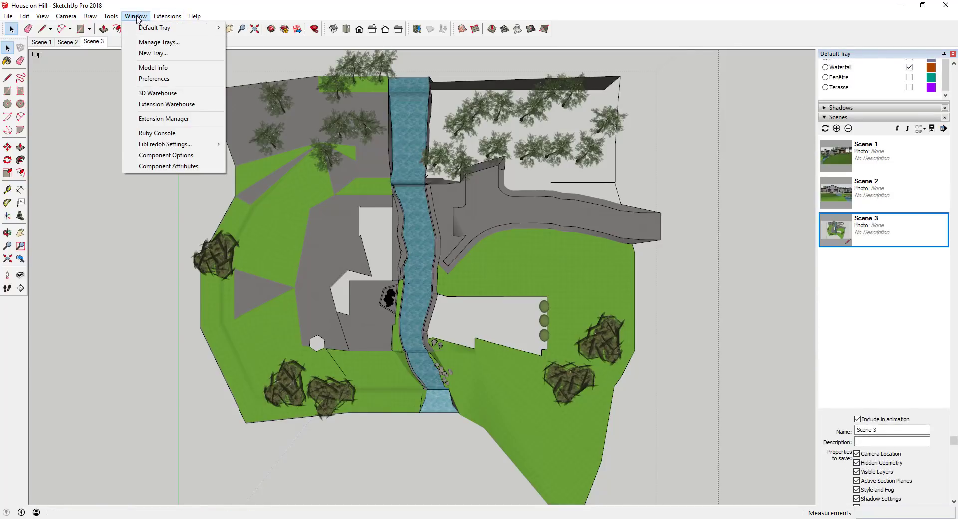
{"action": "mouse_move", "coordinate": [135, 29]}
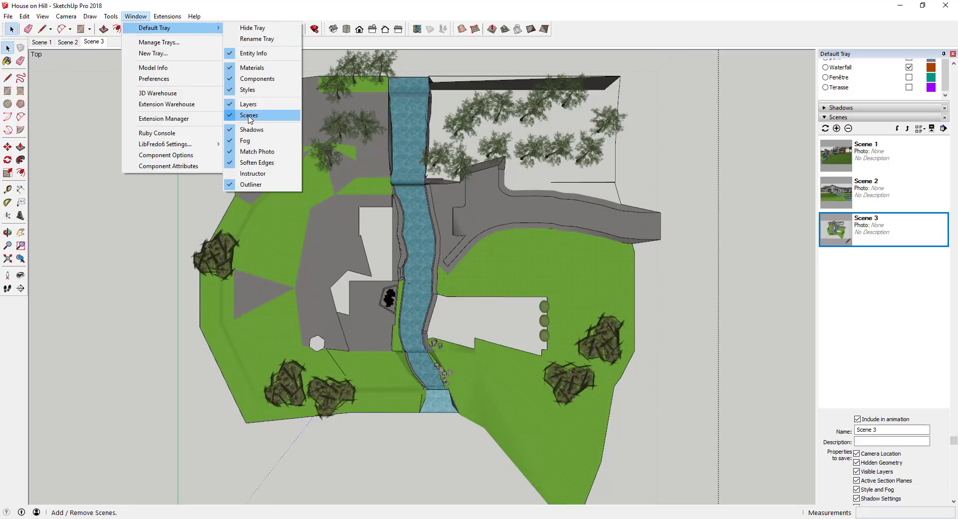
{"action": "left_click", "coordinate": [875, 342]}
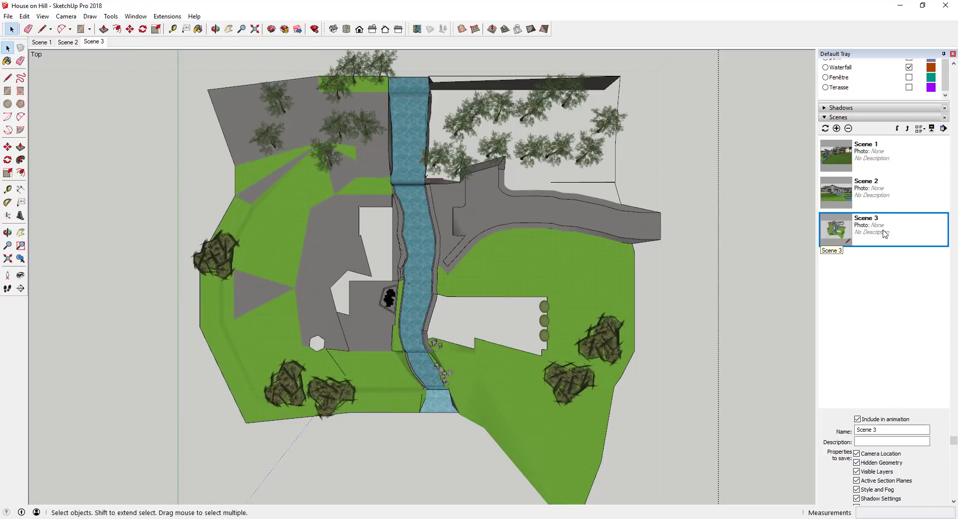
{"action": "left_click_drag", "start_coordinate": [926, 429], "coordinate": [796, 431]}
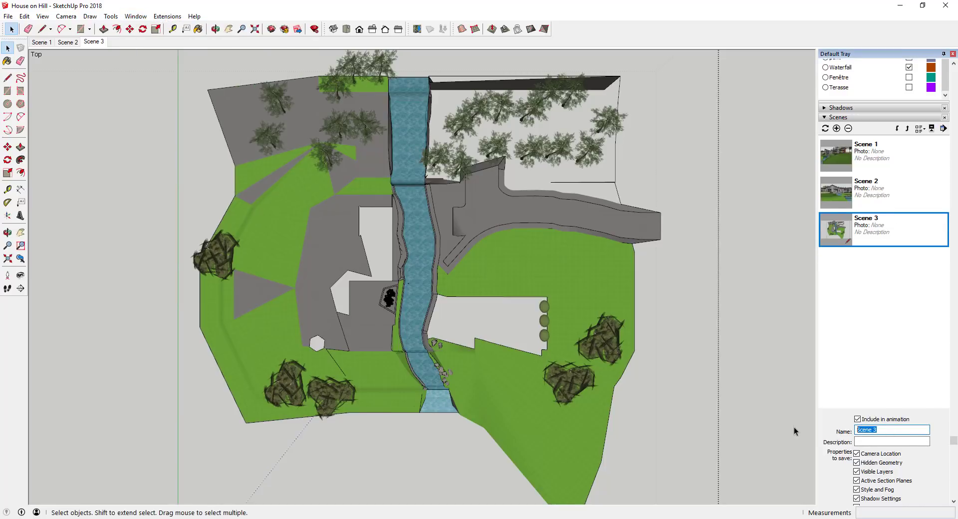
{"action": "type", "text": "L"}
{"action": "key", "text": "Return"}
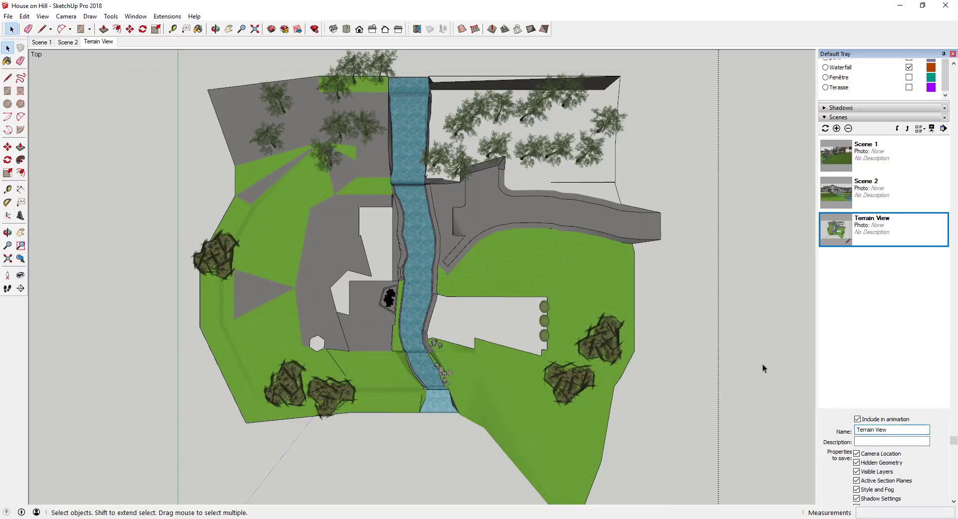
- Turn on fog, adjust its start and end distances to softly fade the terrain, and update the Terrain View scene with it
{"action": "scroll", "coordinate": [868, 467], "scroll_direction": "down", "scroll_amount": 2}
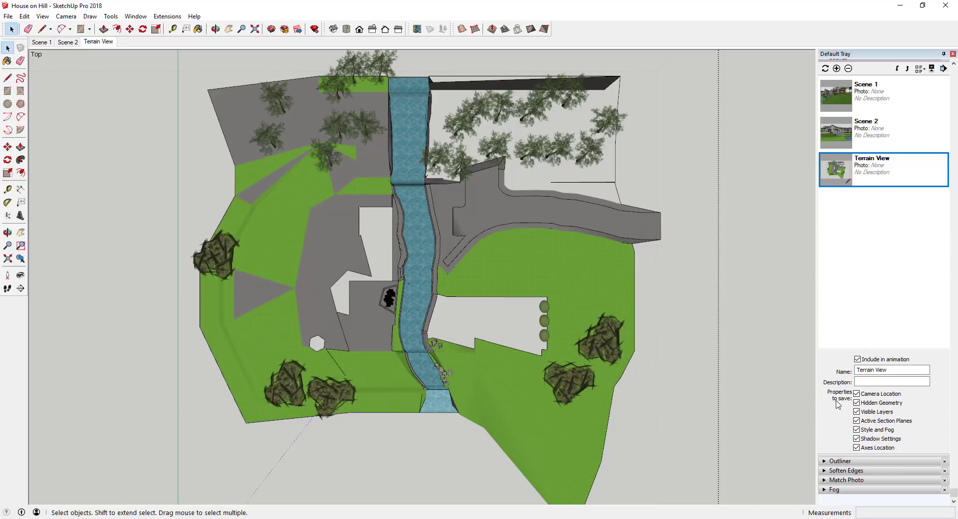
{"action": "left_click", "coordinate": [826, 491]}
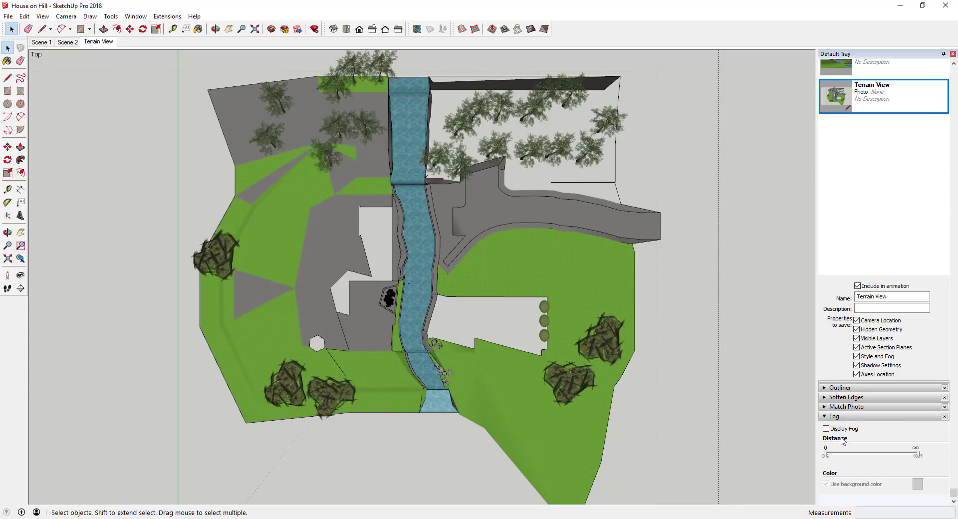
{"action": "left_click", "coordinate": [827, 429]}
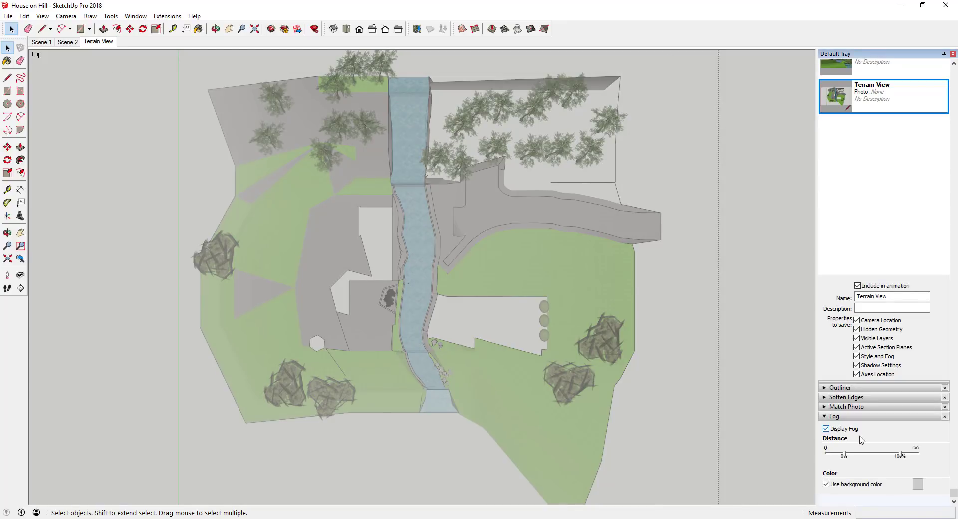
{"action": "left_click_drag", "start_coordinate": [846, 454], "coordinate": [877, 454]}
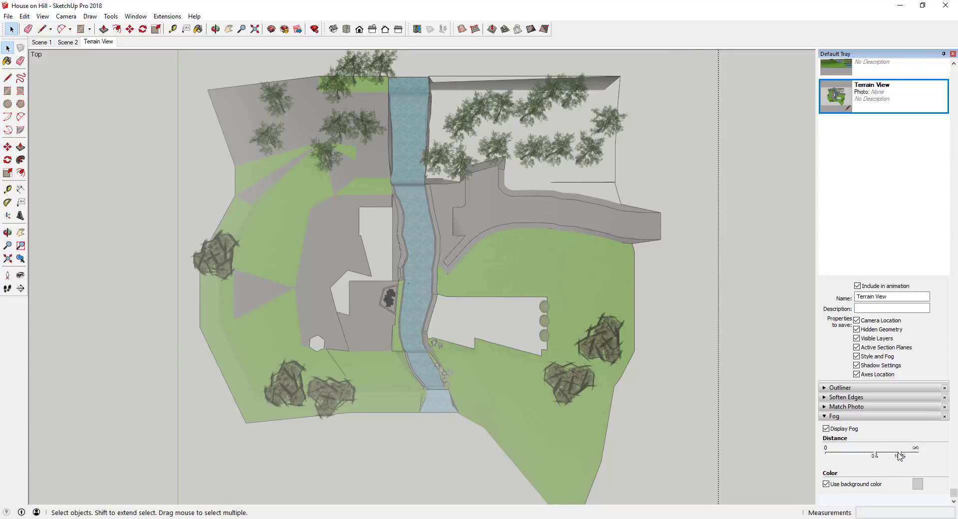
{"action": "mouse_move", "coordinate": [901, 455]}
{"action": "left_mouse_down"}
{"action": "mouse_move", "coordinate": [894, 458]}
{"action": "mouse_move", "coordinate": [902, 457]}
{"action": "left_mouse_up"}
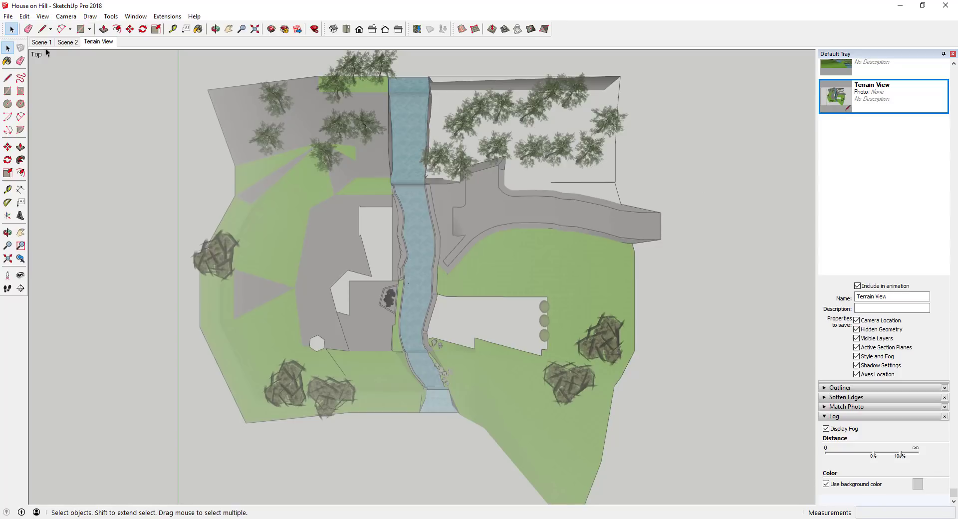
{"action": "right_click", "coordinate": [100, 43]}
{"action": "left_click", "coordinate": [125, 86]}
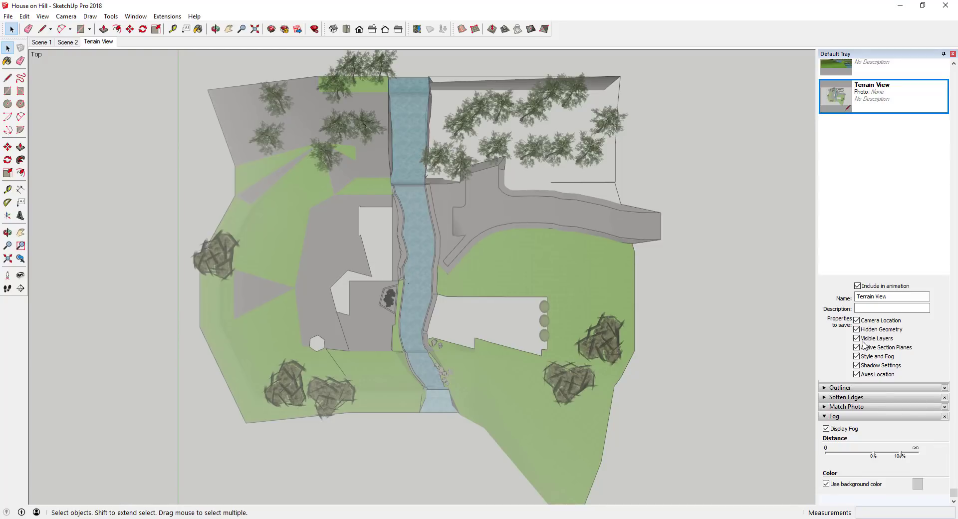
- Make the Charpante and Plan layers visible and hide the Terrain layer
{"action": "scroll", "coordinate": [873, 260], "scroll_direction": "up", "scroll_amount": 5}
{"action": "scroll", "coordinate": [878, 270], "scroll_direction": "up", "scroll_amount": 4}
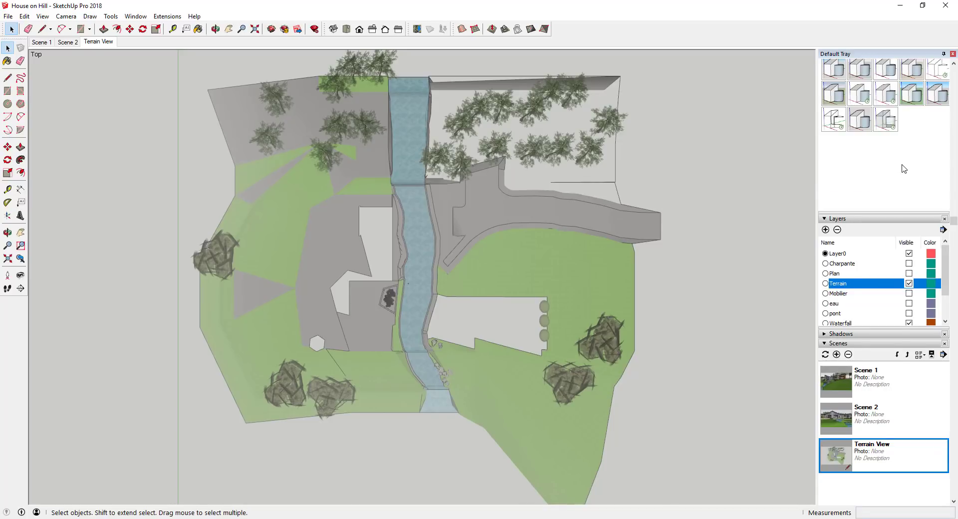
{"action": "scroll", "coordinate": [905, 168], "scroll_direction": "up", "scroll_amount": 3}
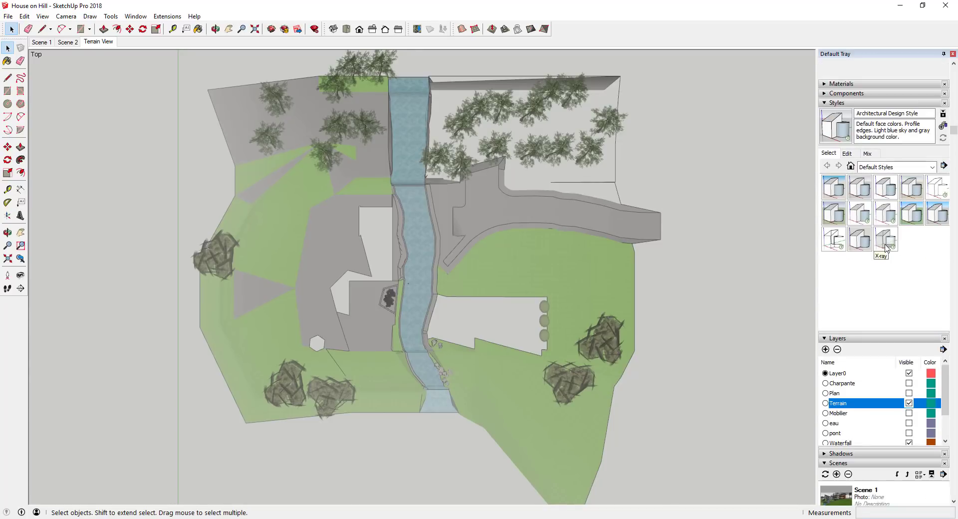
{"action": "left_click", "coordinate": [843, 385]}
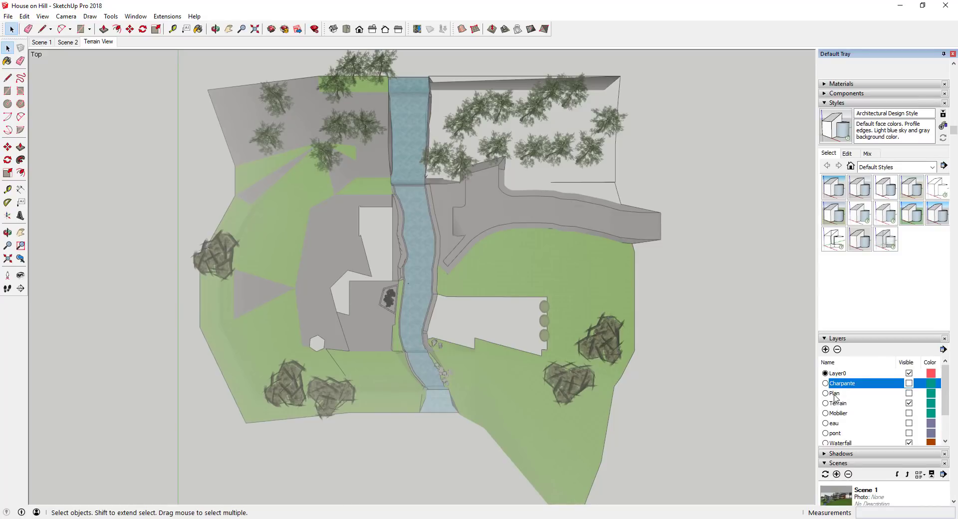
{"action": "left_click", "coordinate": [910, 394]}
{"action": "left_click", "coordinate": [910, 404]}
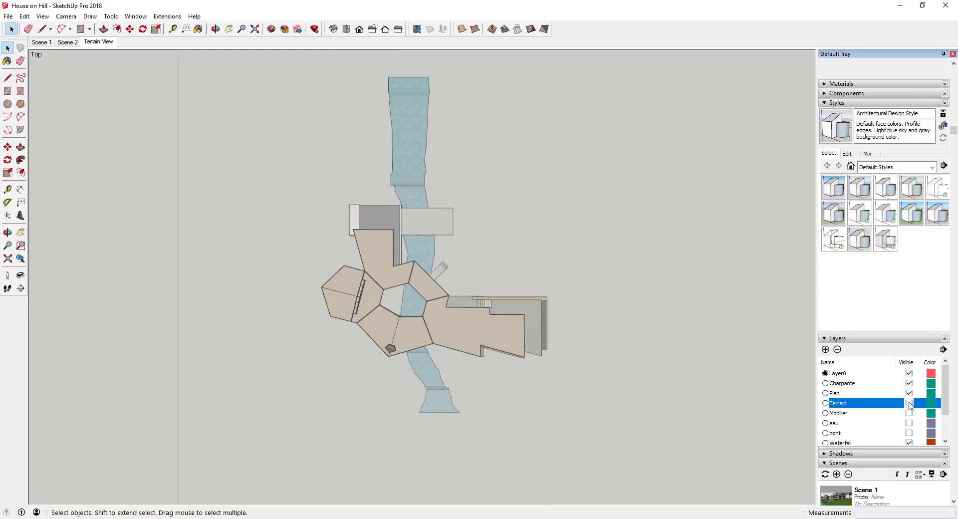
- Make the Mobilier, eau, pont, Fenêtre and Terasse layers visible and hide the Waterfall layer
{"action": "left_click", "coordinate": [851, 414]}
{"action": "scroll", "coordinate": [851, 415], "scroll_direction": "down", "scroll_amount": 1}
{"action": "left_click", "coordinate": [858, 406], "text": "shift"}
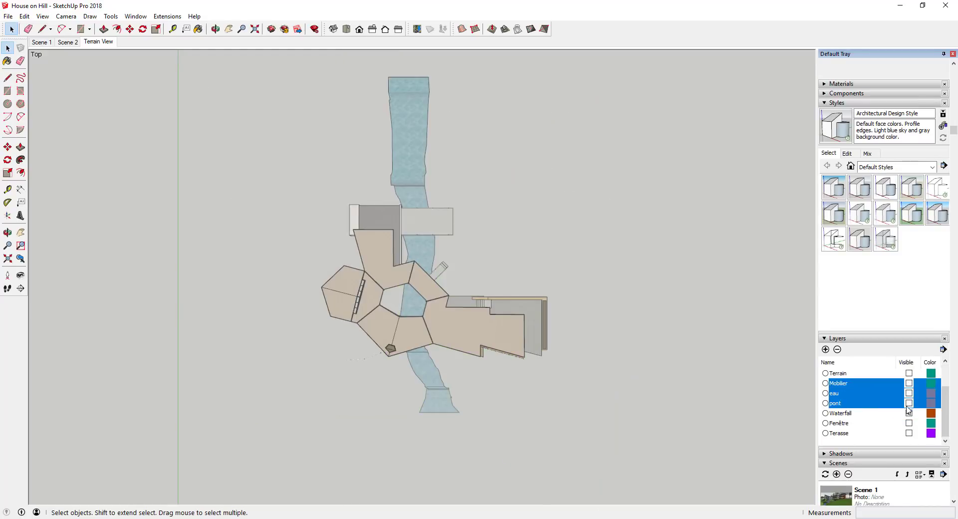
{"action": "left_click", "coordinate": [909, 403]}
{"action": "left_click", "coordinate": [851, 413]}
{"action": "left_click", "coordinate": [910, 413]}
{"action": "left_click", "coordinate": [843, 424]}
{"action": "left_click", "coordinate": [843, 433], "text": "shift"}
{"action": "left_click", "coordinate": [909, 424]}
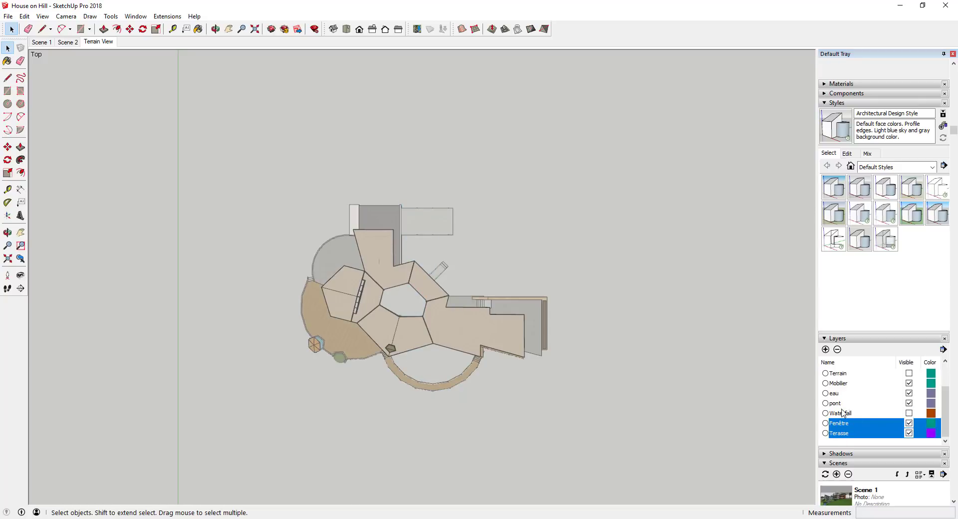
{"action": "left_click", "coordinate": [837, 424]}
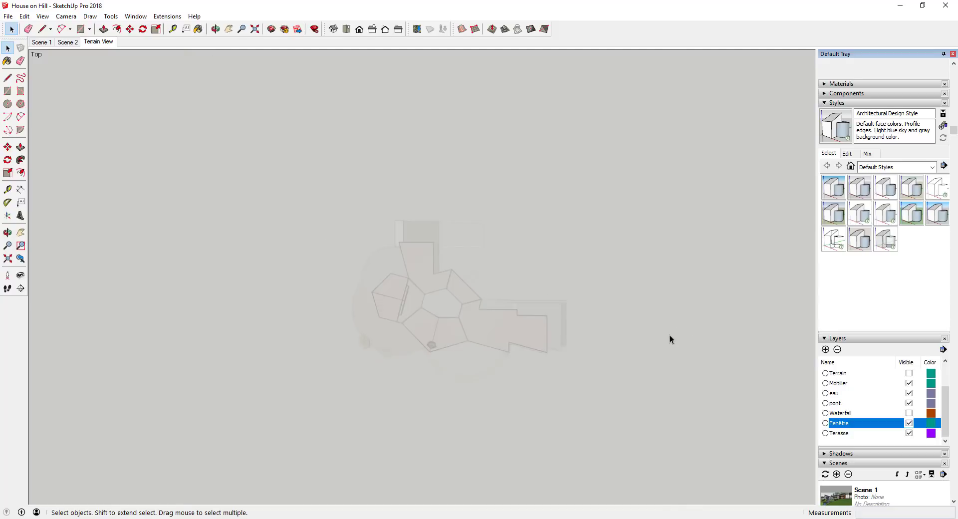
- Return the camera to the Terrain View framing with the building layers displayed, and turn off the fog
{"action": "scroll", "coordinate": [669, 338], "scroll_direction": "up", "scroll_amount": 2}
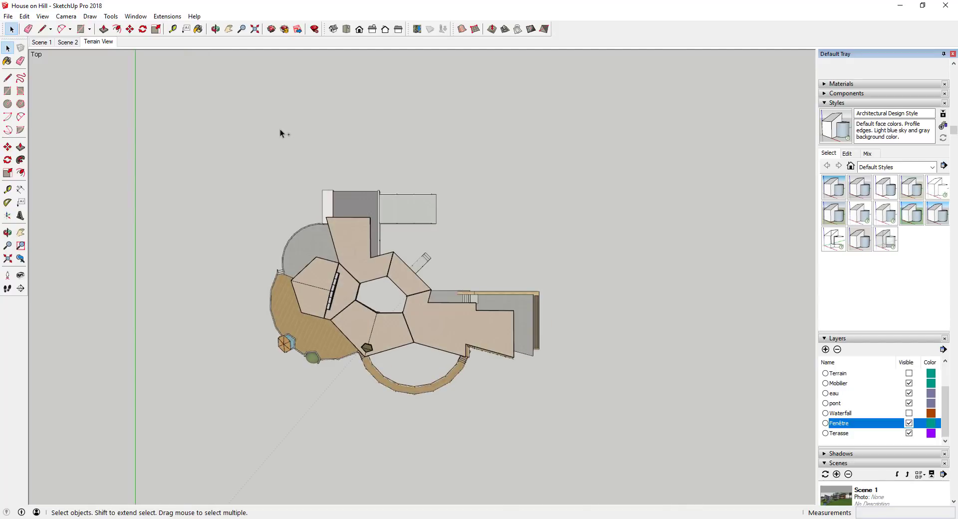
{"action": "left_click", "coordinate": [98, 42]}
{"action": "scroll", "coordinate": [886, 417], "scroll_direction": "down", "scroll_amount": 8}
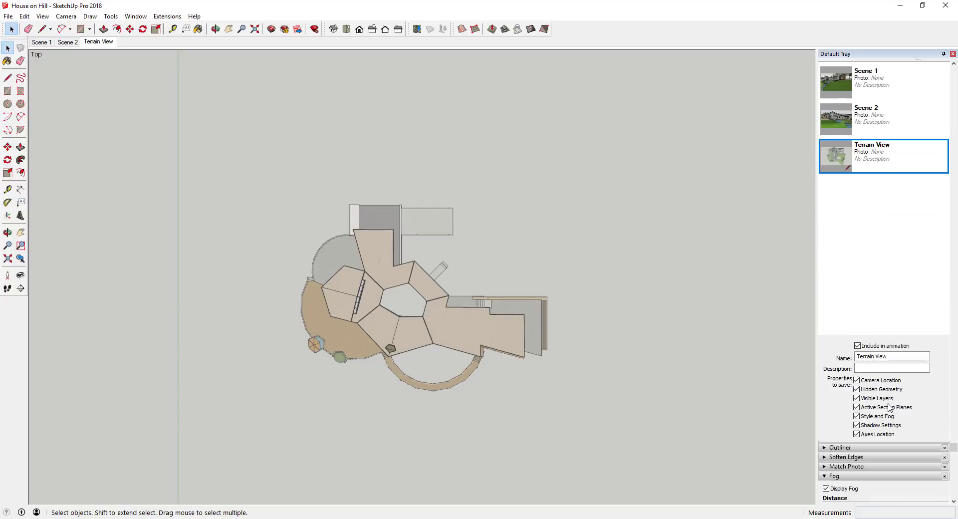
{"action": "scroll", "coordinate": [889, 407], "scroll_direction": "down", "scroll_amount": 2}
{"action": "left_click", "coordinate": [826, 429]}
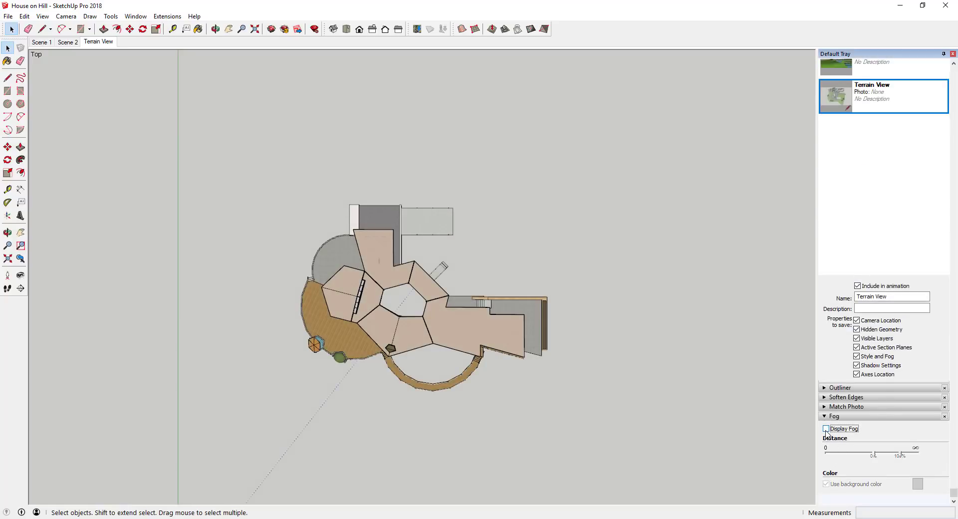
- Add the fog-free building top view as a new scene after Terrain View and name it Building
{"action": "right_click", "coordinate": [97, 44]}
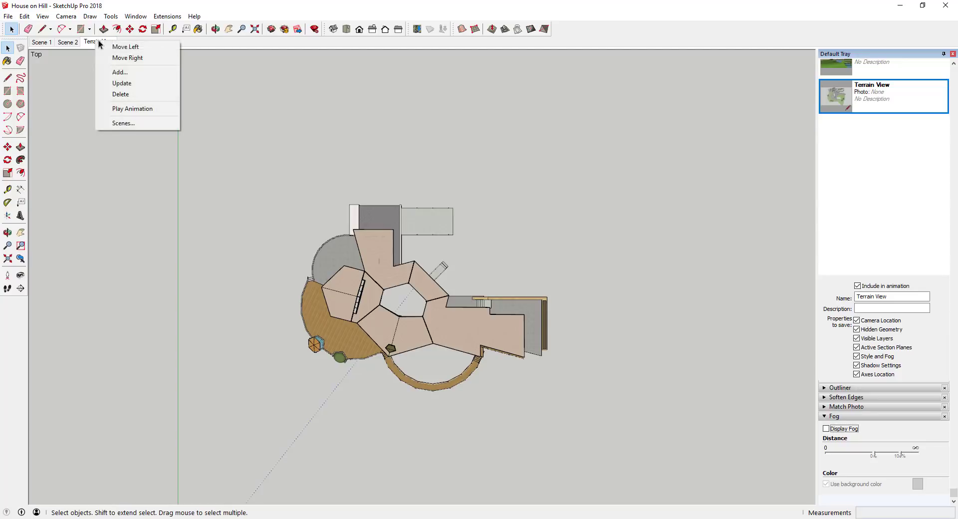
{"action": "left_click", "coordinate": [118, 73]}
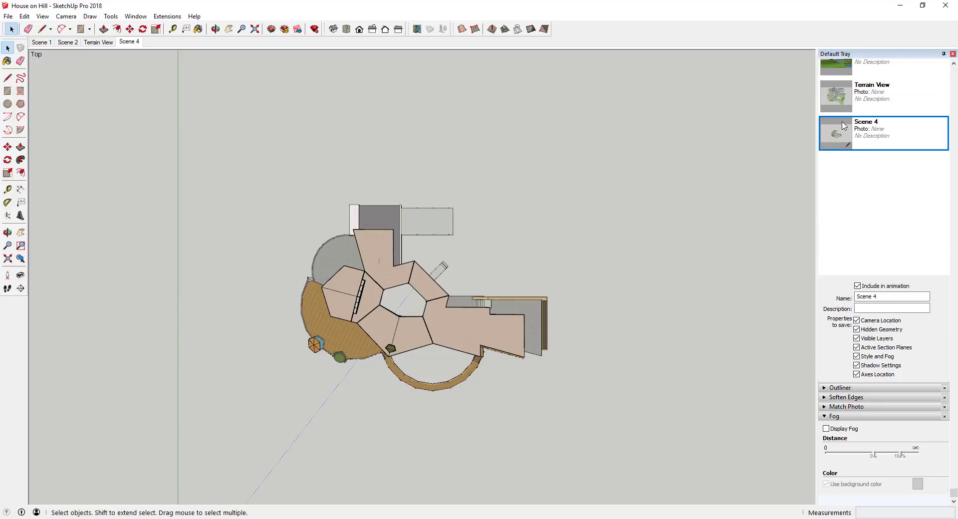
{"action": "triple_click", "coordinate": [869, 297]}
{"action": "key", "text": "BackSpace"}
{"action": "type", "text": "Building"}
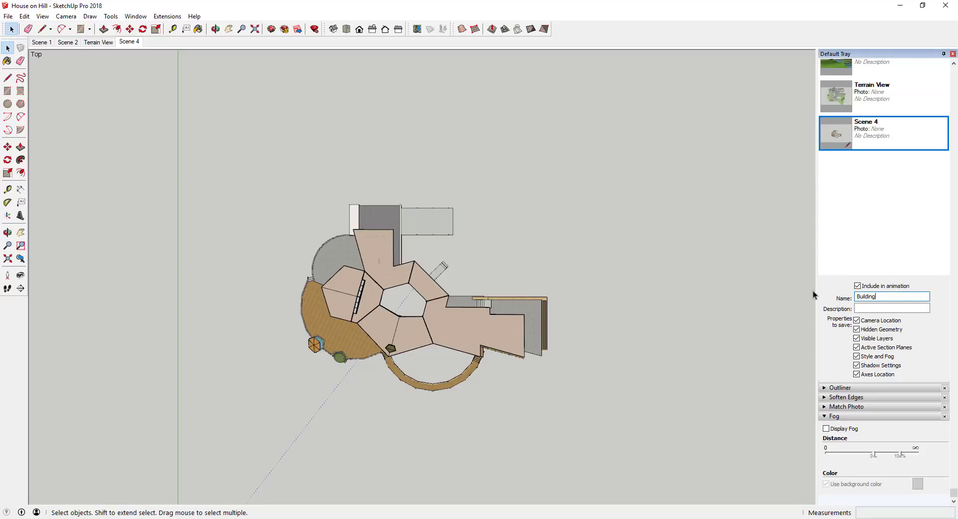
{"action": "key", "text": "Return"}
- Switch between the Terrain View and Building scenes to compare their framing, layers and fog
{"action": "left_click", "coordinate": [98, 42]}
{"action": "left_click", "coordinate": [128, 42]}
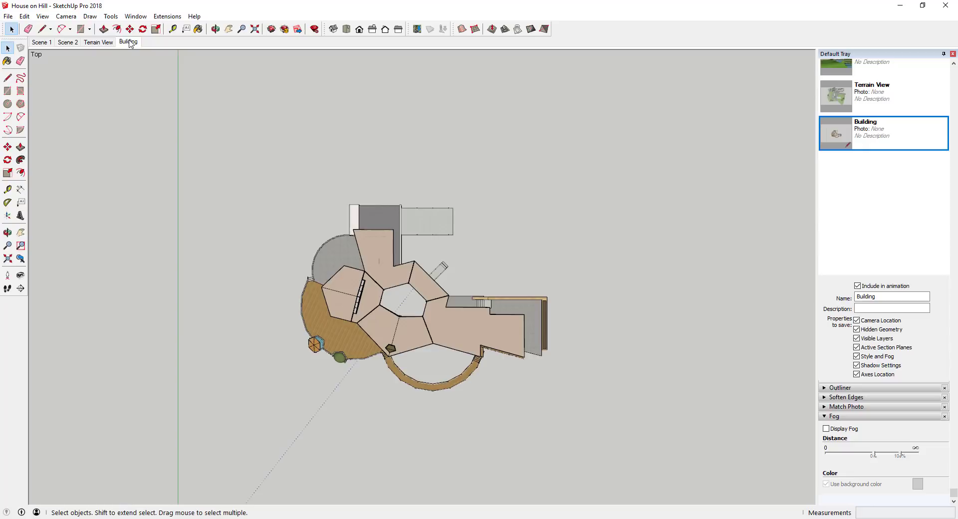
{"action": "left_click", "coordinate": [94, 42]}
{"action": "left_click", "coordinate": [128, 42]}
{"action": "left_click", "coordinate": [109, 43]}
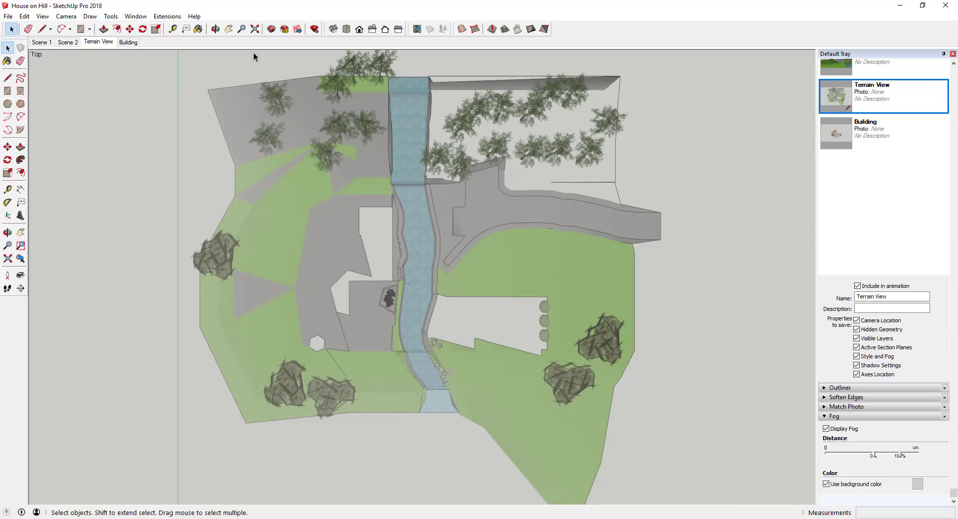
{"action": "left_click", "coordinate": [128, 42]}
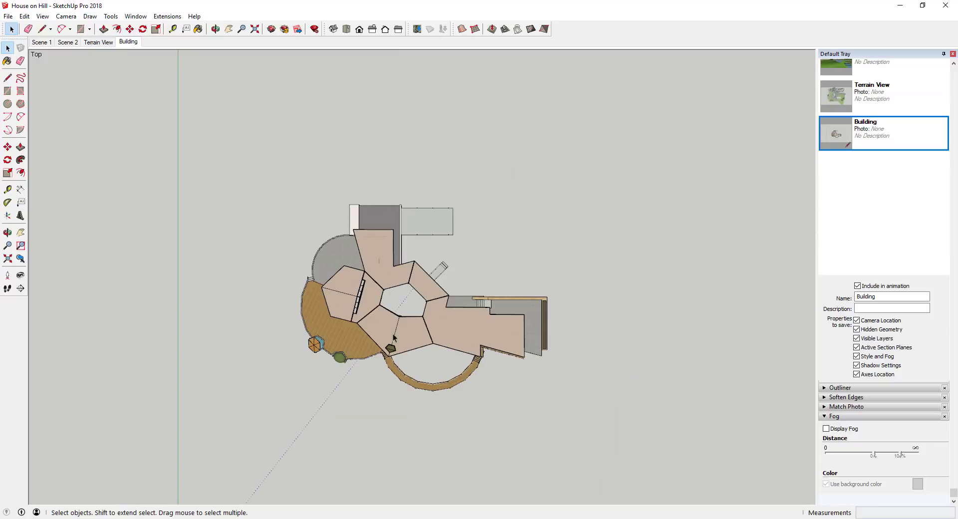
- Place a horizontal section plane through the building's roof in a 3D view and select the plane
{"action": "key", "text": "o"}
{"action": "left_click_drag", "start_coordinate": [327, 400], "coordinate": [509, 184]}
{"action": "key", "text": "space"}
{"action": "scroll", "coordinate": [418, 283], "scroll_direction": "up", "scroll_amount": 5}
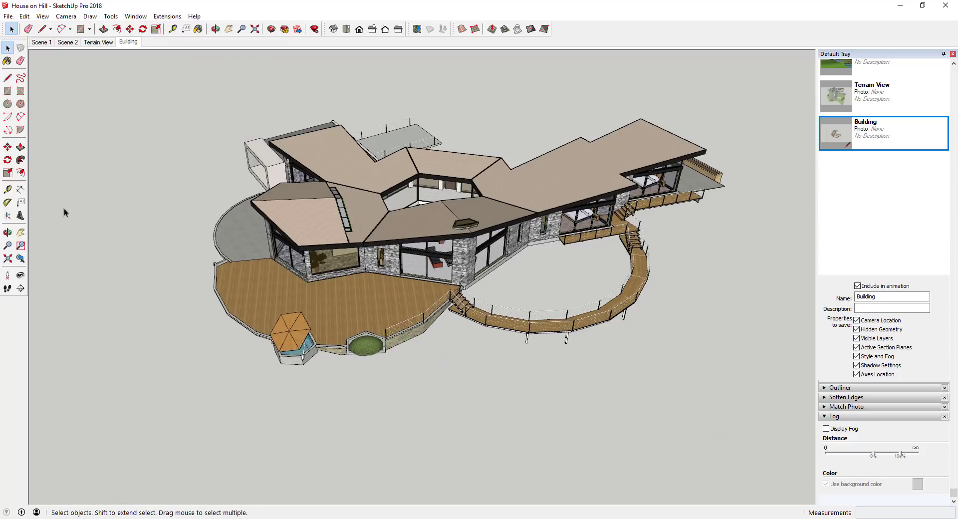
{"action": "left_click", "coordinate": [21, 289]}
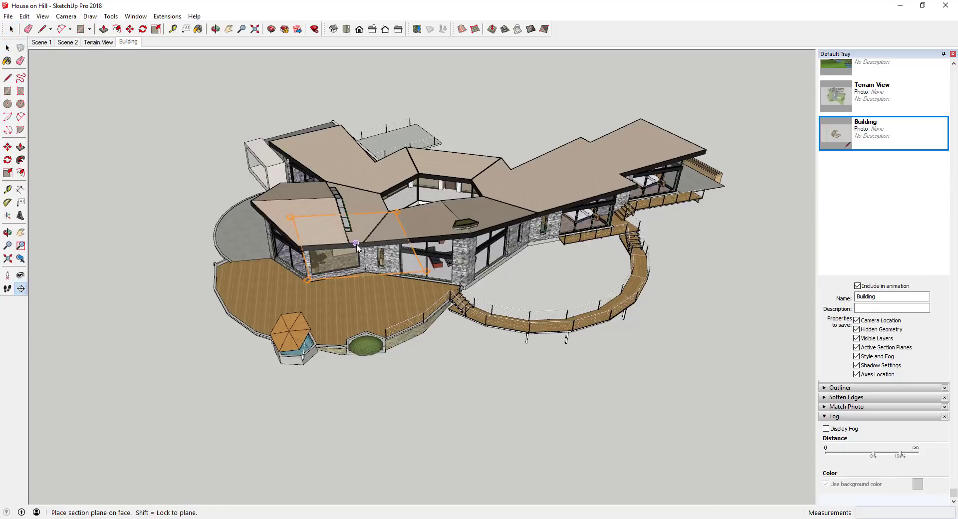
{"action": "left_click", "coordinate": [433, 237]}
{"action": "key", "text": "space"}
{"action": "scroll", "coordinate": [483, 192], "scroll_direction": "down", "scroll_amount": 5}
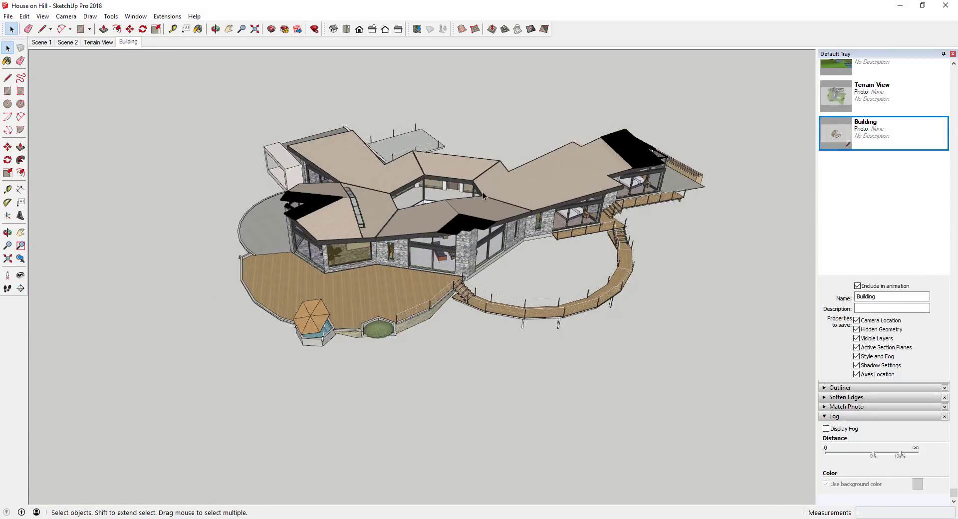
{"action": "left_click", "coordinate": [667, 187]}
{"action": "scroll", "coordinate": [603, 177], "scroll_direction": "up", "scroll_amount": 3}
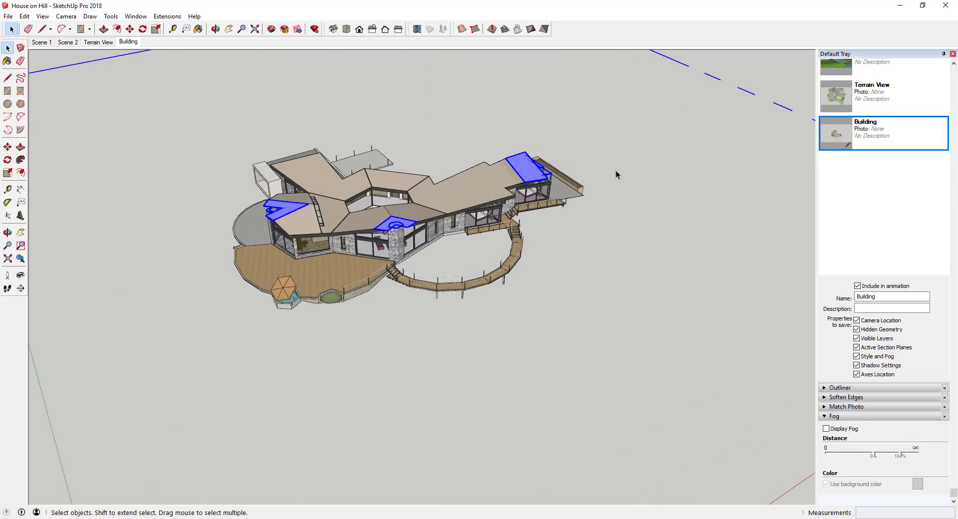
- Lower the section plane about 9 feet along the blue axis to cut through the rooms, and return to the Building scene
{"action": "key", "text": "m"}
{"action": "left_click", "coordinate": [627, 170]}
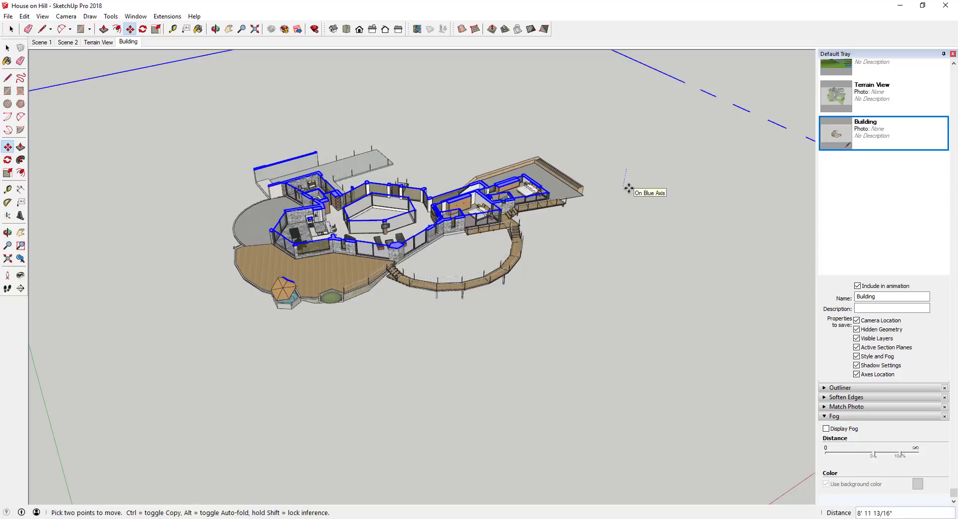
{"action": "left_click", "coordinate": [127, 44]}
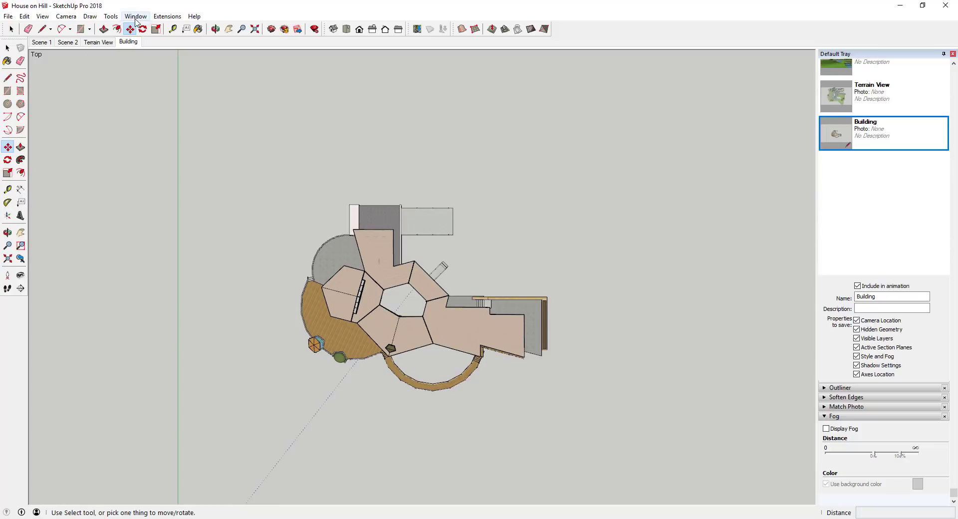
- Display the section planes in the Building scene and make the horizontal plane the active cut
{"action": "left_click", "coordinate": [43, 16]}
{"action": "left_click", "coordinate": [75, 67]}
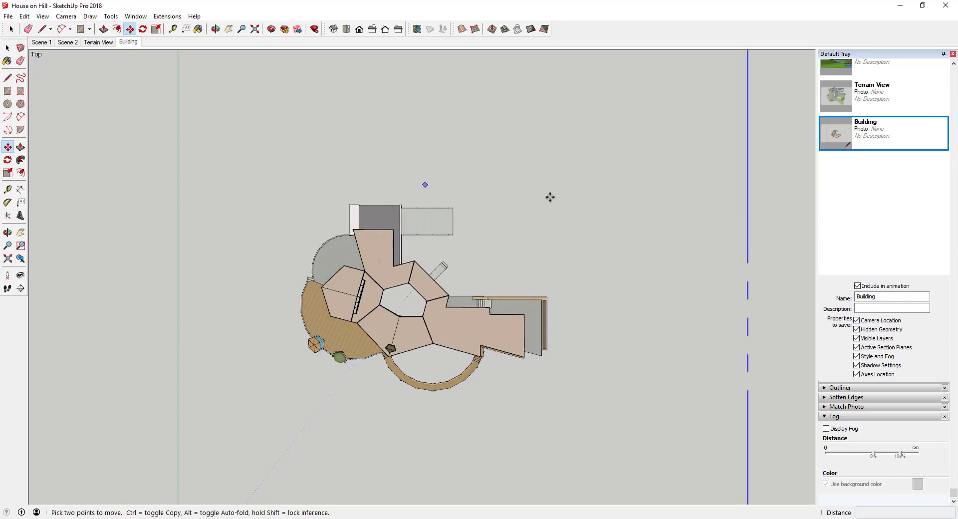
{"action": "left_click", "coordinate": [128, 42]}
{"action": "right_click", "coordinate": [732, 195]}
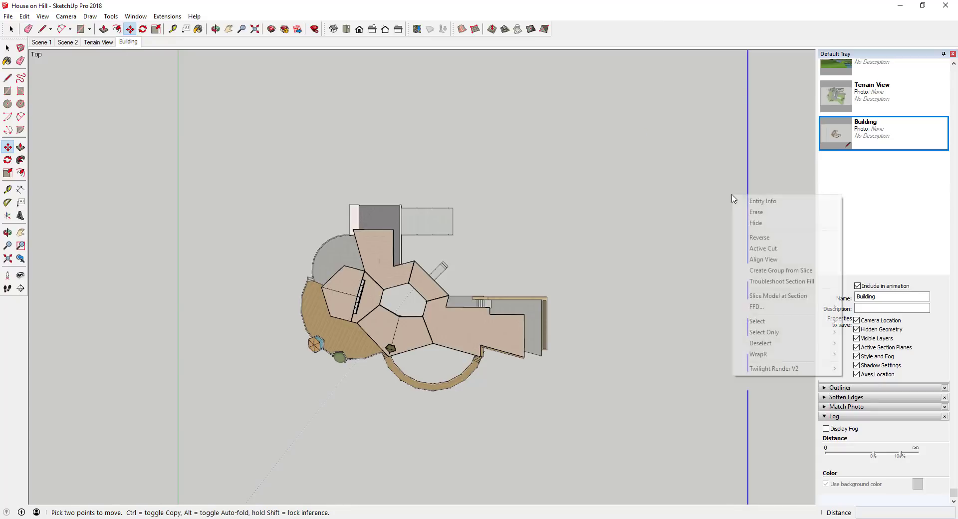
{"action": "left_click", "coordinate": [759, 249]}
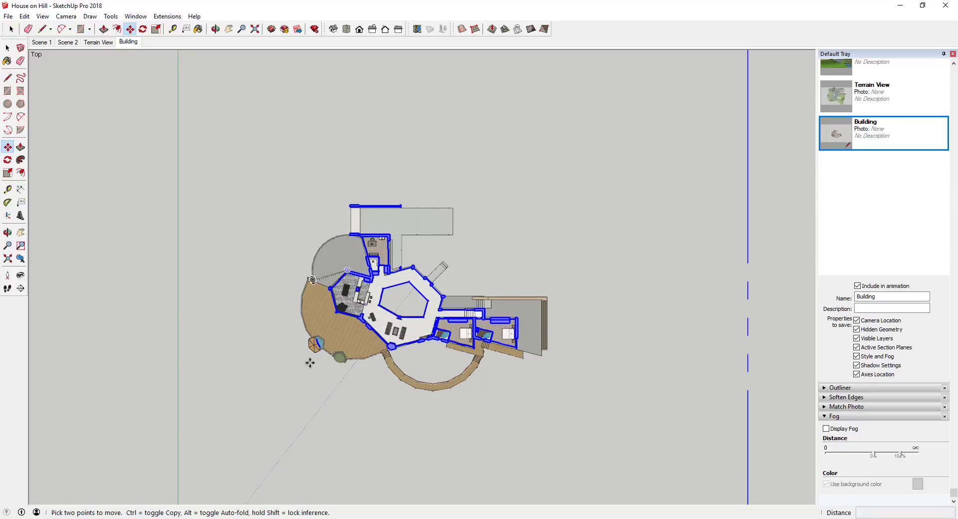
- Hide the section planes and update the Building scene with a closer top view of the cut floor plan
{"action": "left_click", "coordinate": [43, 16]}
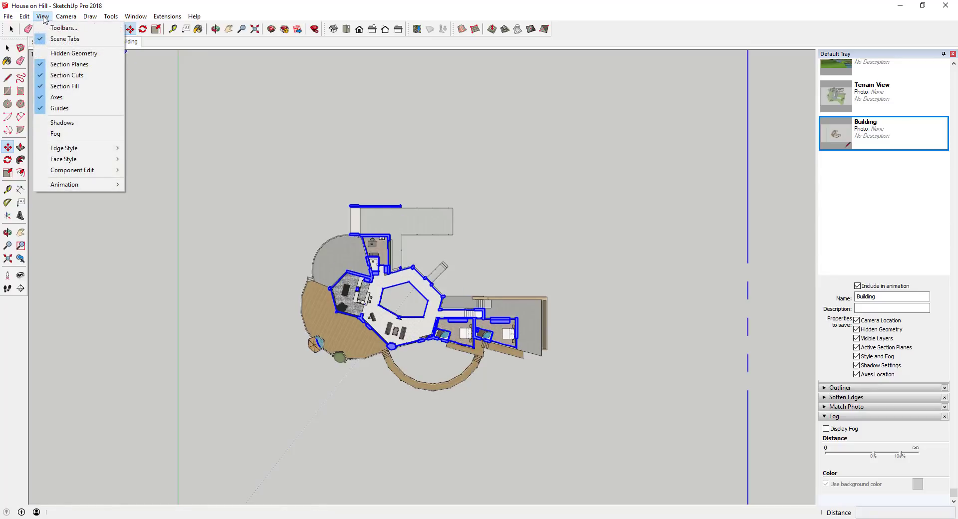
{"action": "left_click", "coordinate": [67, 74]}
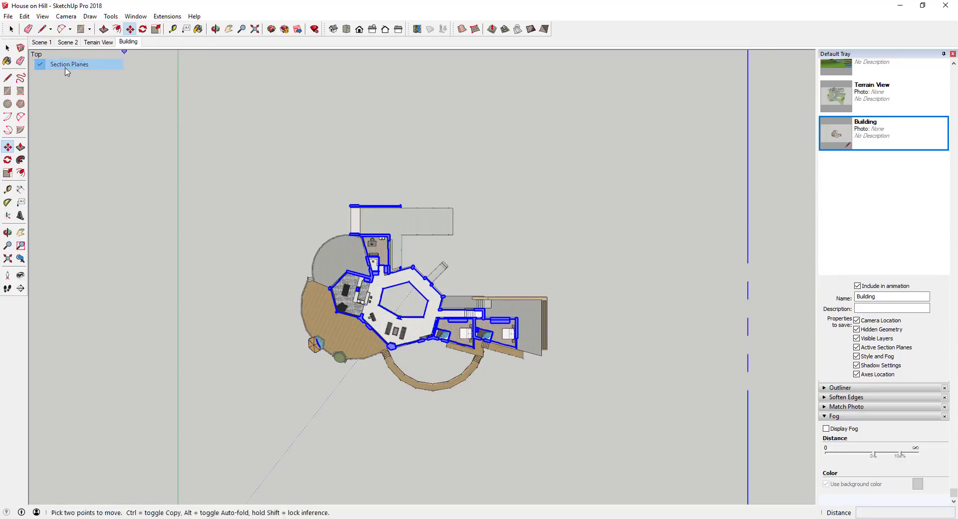
{"action": "key", "text": "space"}
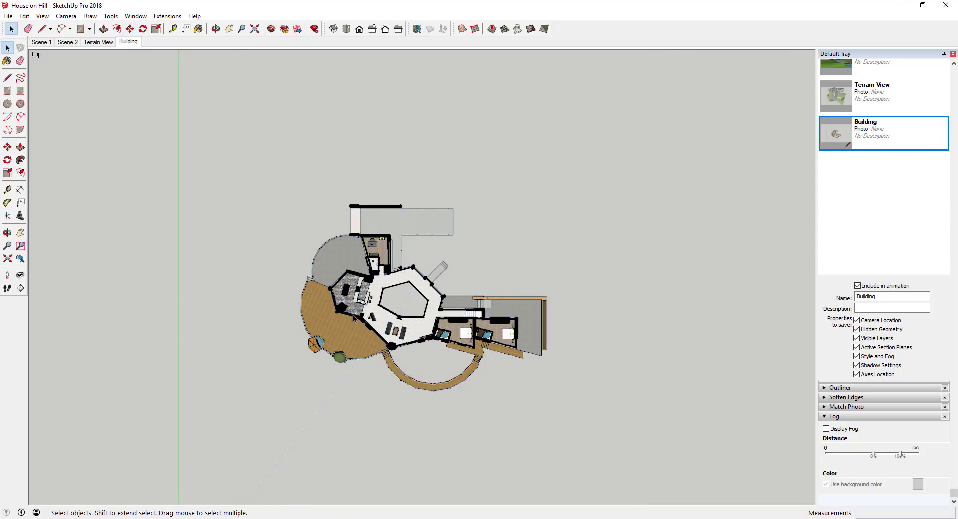
{"action": "scroll", "coordinate": [465, 306], "scroll_direction": "up", "scroll_amount": 3}
{"action": "scroll", "coordinate": [465, 305], "scroll_direction": "up", "scroll_amount": 1}
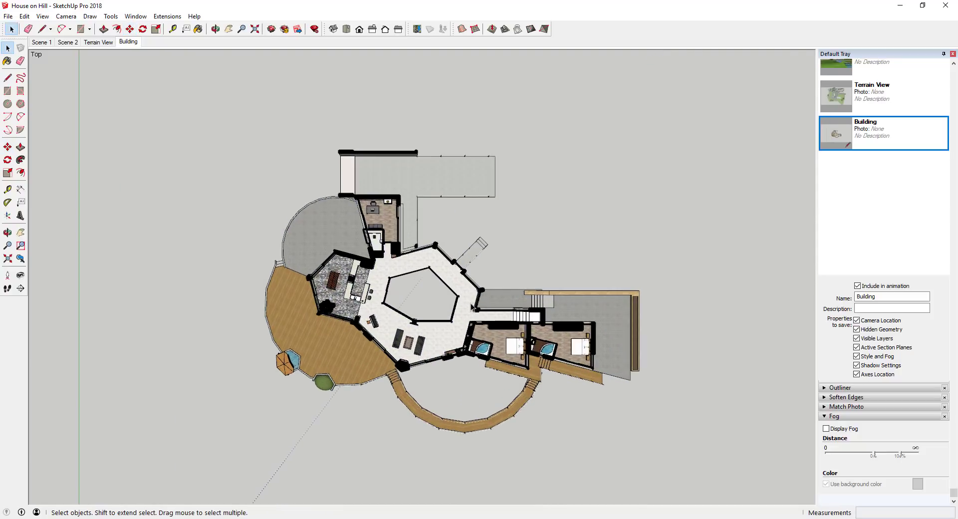
{"action": "right_click", "coordinate": [128, 44]}
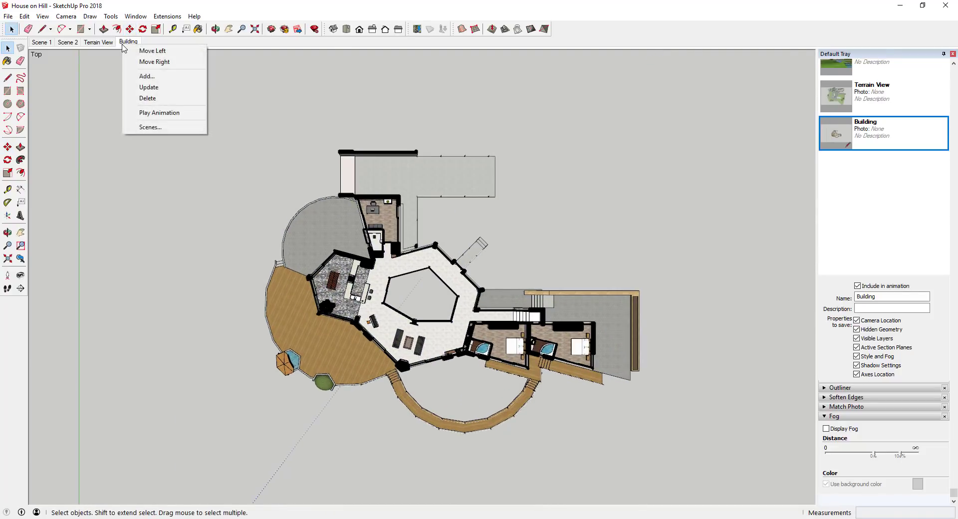
{"action": "left_click", "coordinate": [147, 88]}
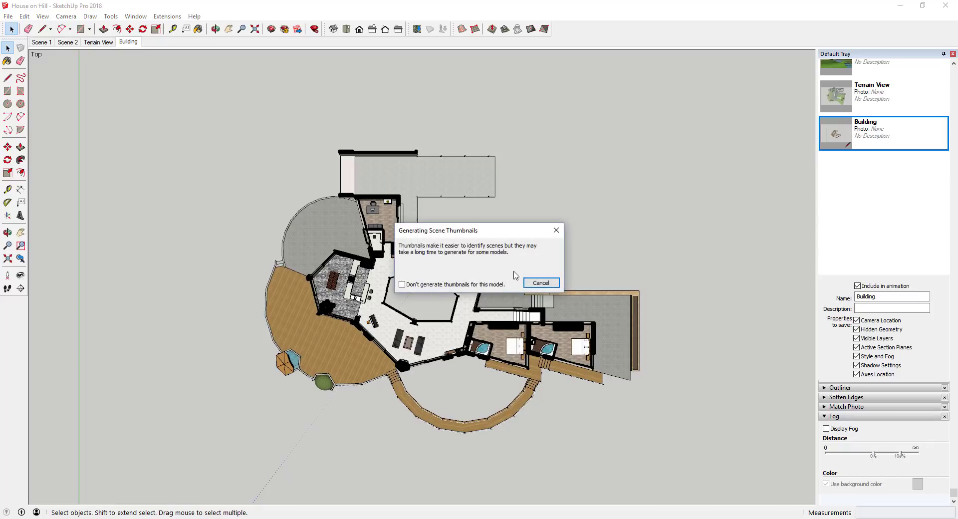
- Switch to the Terrain View scene and restore the previous camera view to match the Building scene's closer framing
{"action": "left_click", "coordinate": [100, 42]}
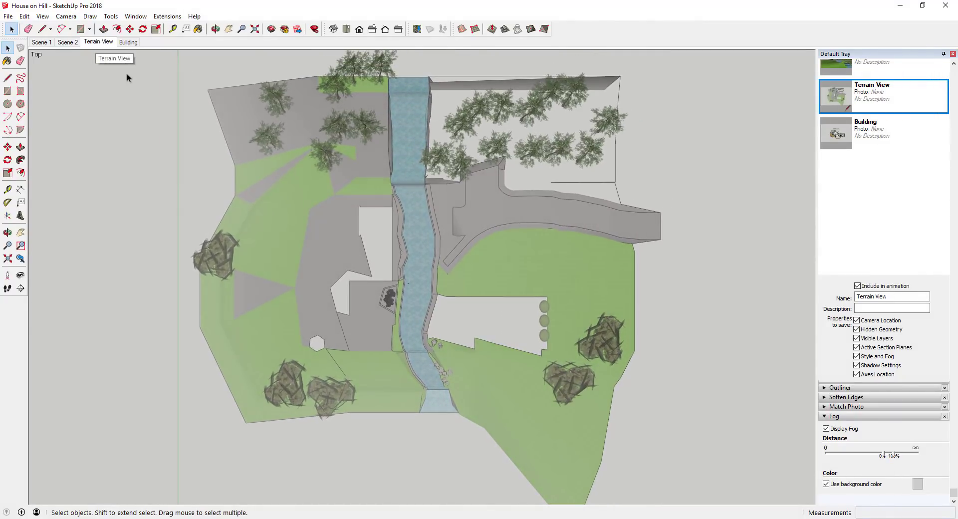
{"action": "left_click", "coordinate": [67, 17]}
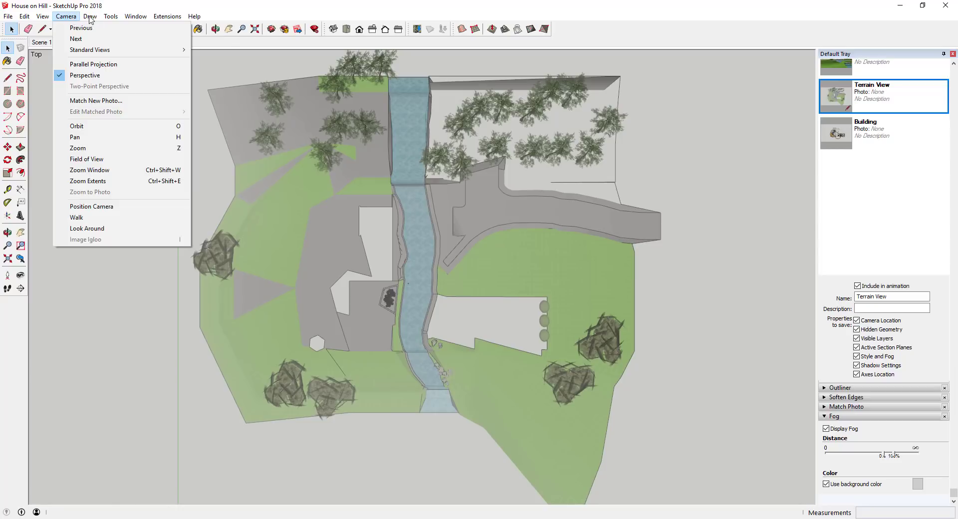
{"action": "key", "text": "Escape"}
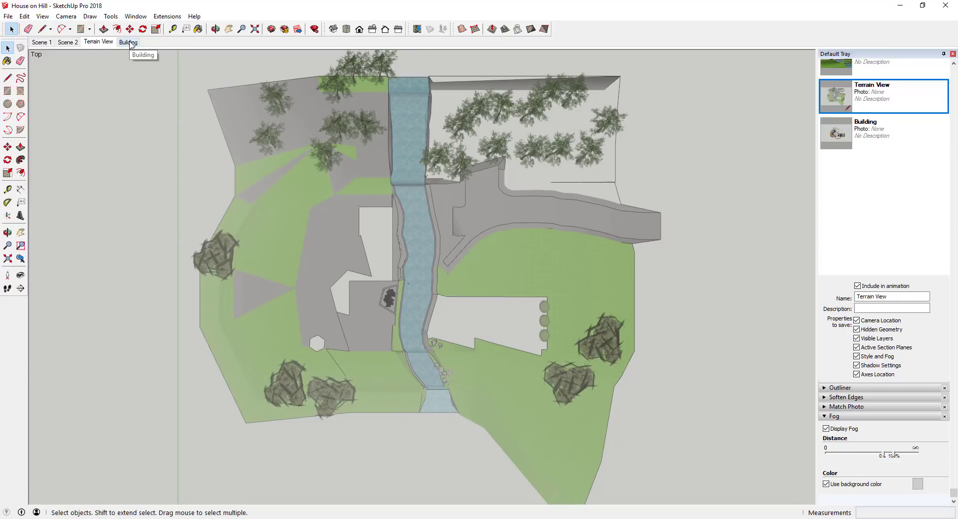
{"action": "left_click", "coordinate": [67, 17]}
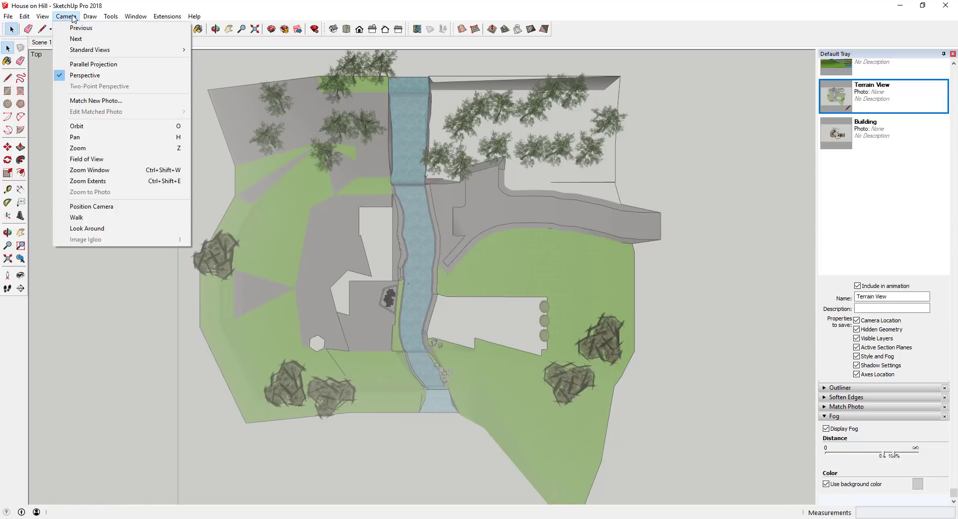
{"action": "left_click", "coordinate": [81, 26]}
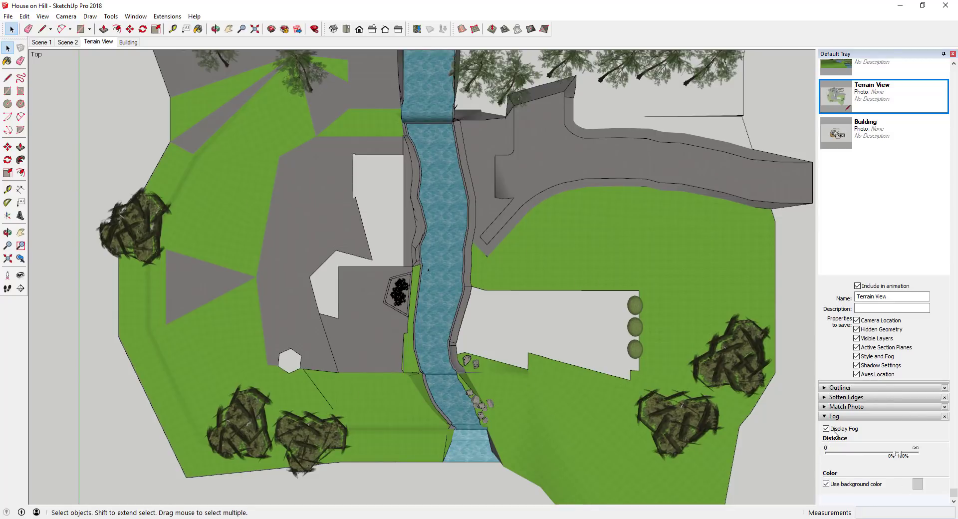
- Reduce the fog's start distance so the terrain looks faded, and update the Terrain View scene
{"action": "left_click_drag", "start_coordinate": [896, 457], "coordinate": [868, 456]}
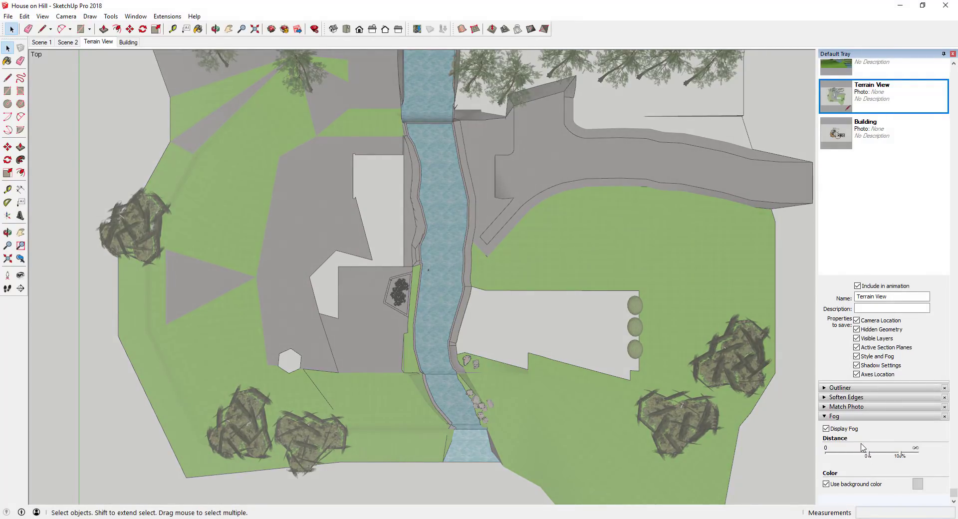
{"action": "right_click", "coordinate": [93, 44]}
{"action": "left_click", "coordinate": [125, 84]}
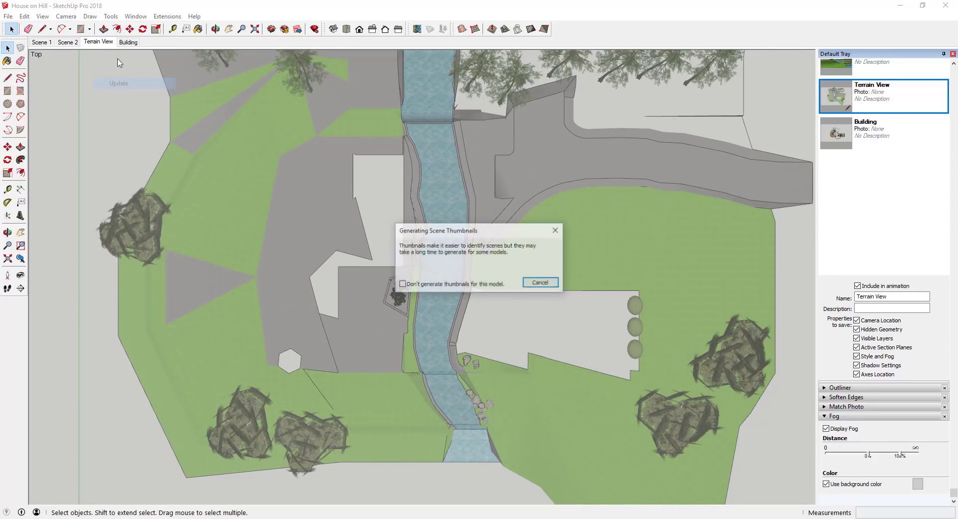
- Switch between the Building and Terrain View scenes to check that their updated framings match
{"action": "left_click", "coordinate": [128, 43]}
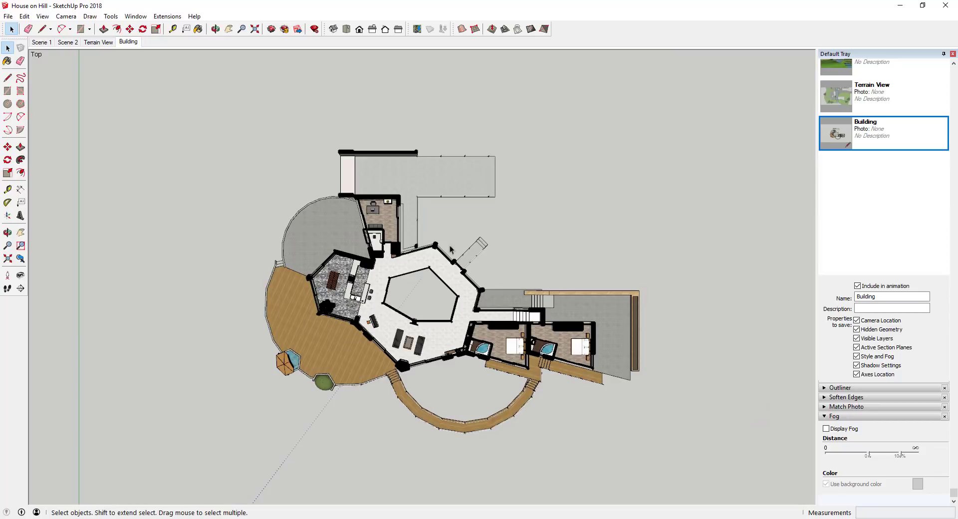
{"action": "left_click", "coordinate": [100, 43]}
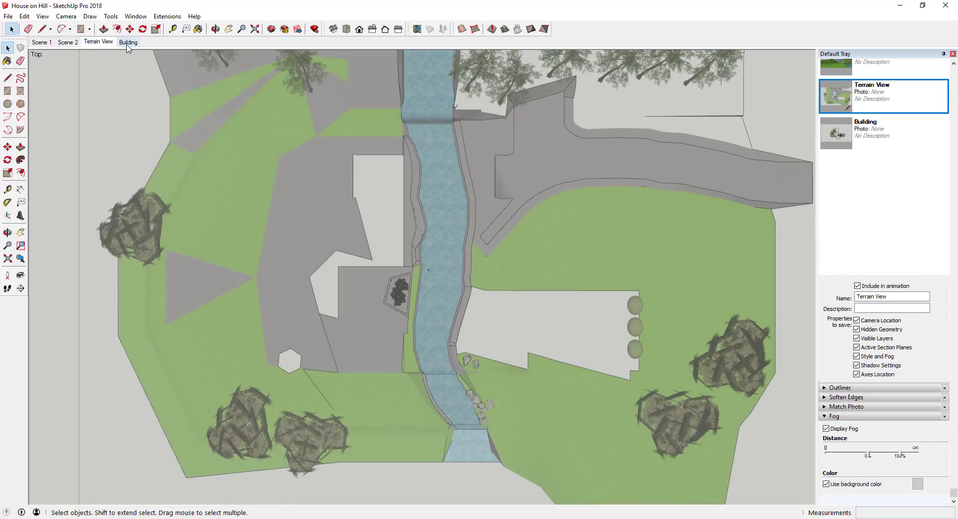
{"action": "left_click", "coordinate": [128, 43]}
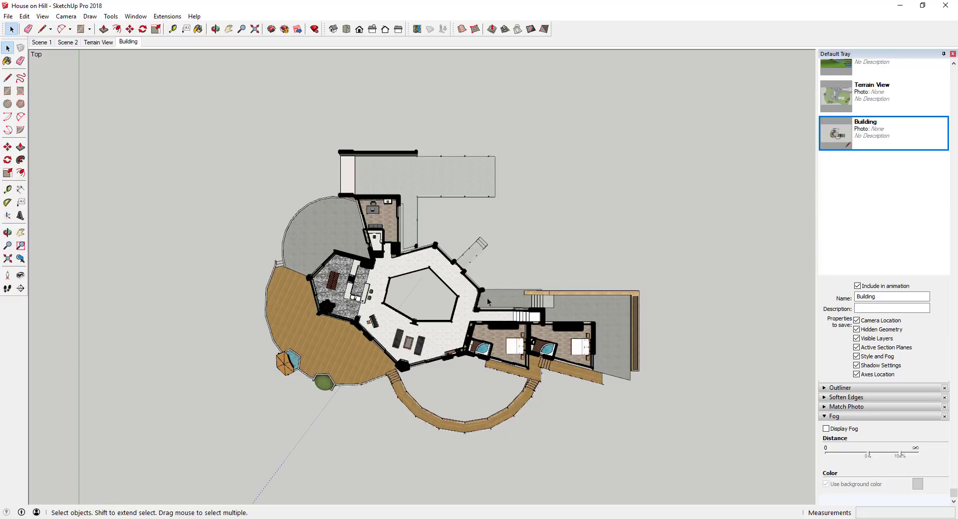
- Return to the previous camera view and set the section fill color to white in the Architectural Design Style's modeling settings
{"action": "left_click", "coordinate": [867, 204]}
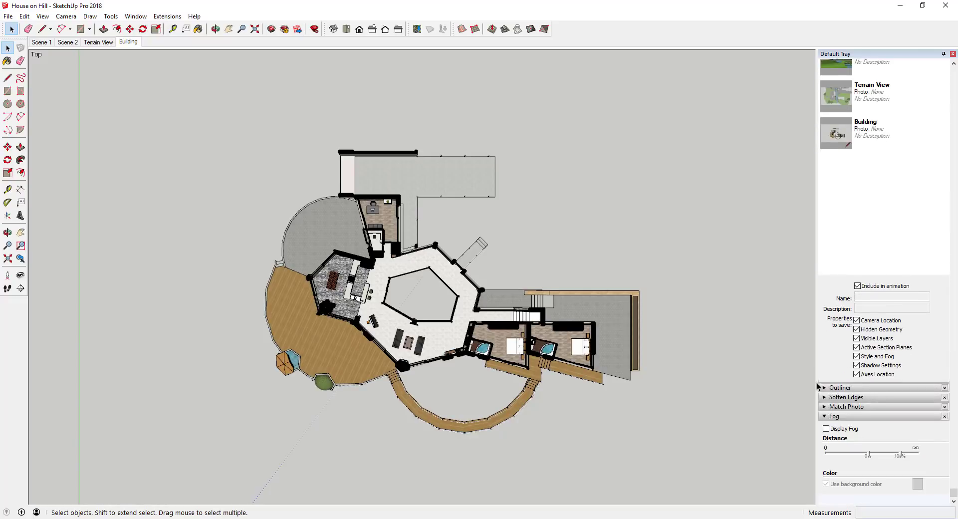
{"action": "scroll", "coordinate": [826, 416], "scroll_direction": "up", "scroll_amount": 15}
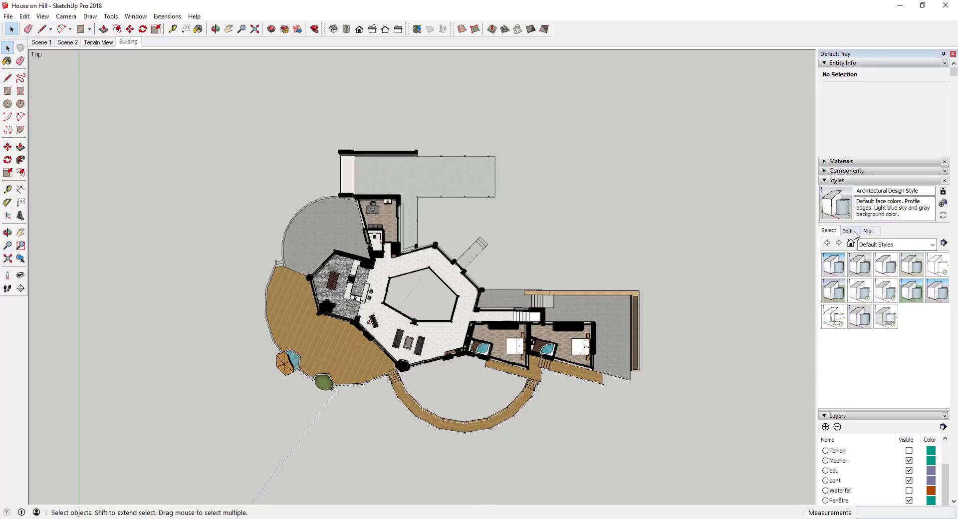
{"action": "left_click", "coordinate": [847, 230]}
{"action": "left_click", "coordinate": [879, 243]}
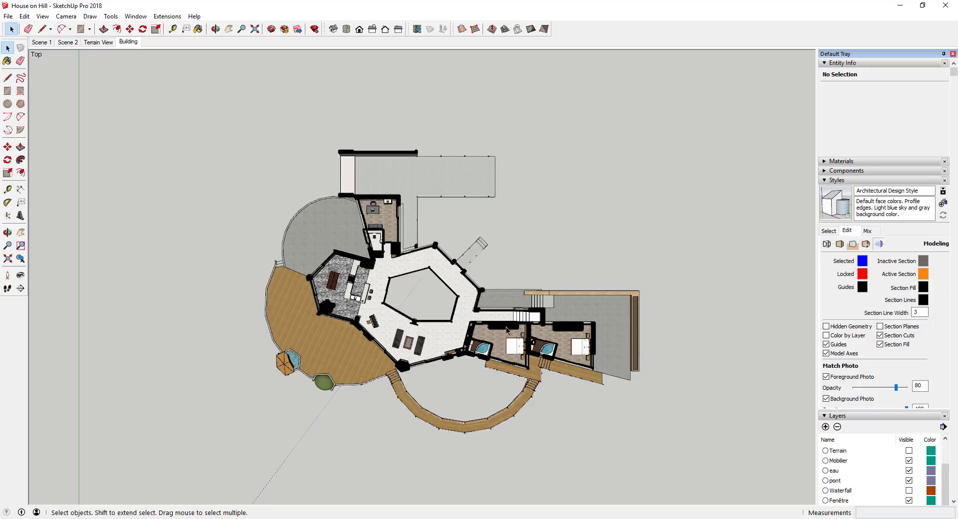
{"action": "left_click", "coordinate": [66, 16]}
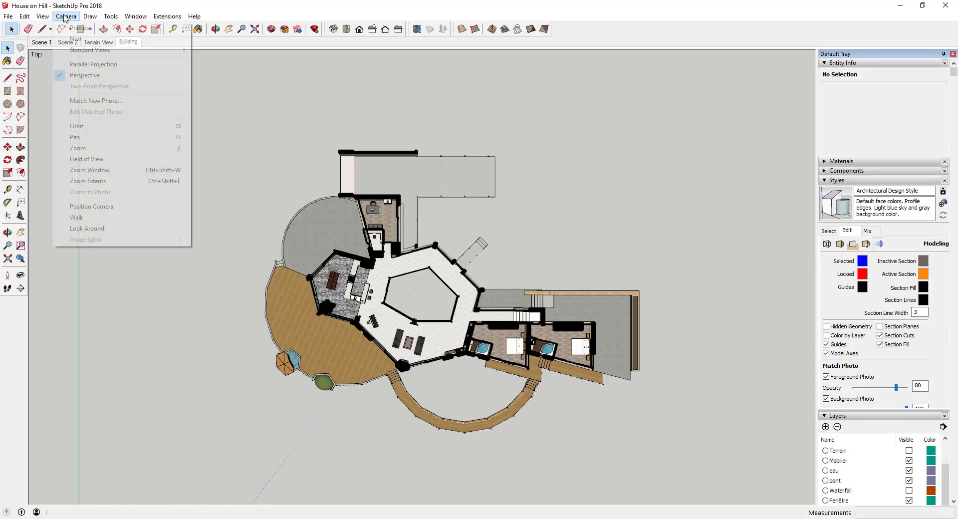
{"action": "left_click", "coordinate": [80, 28]}
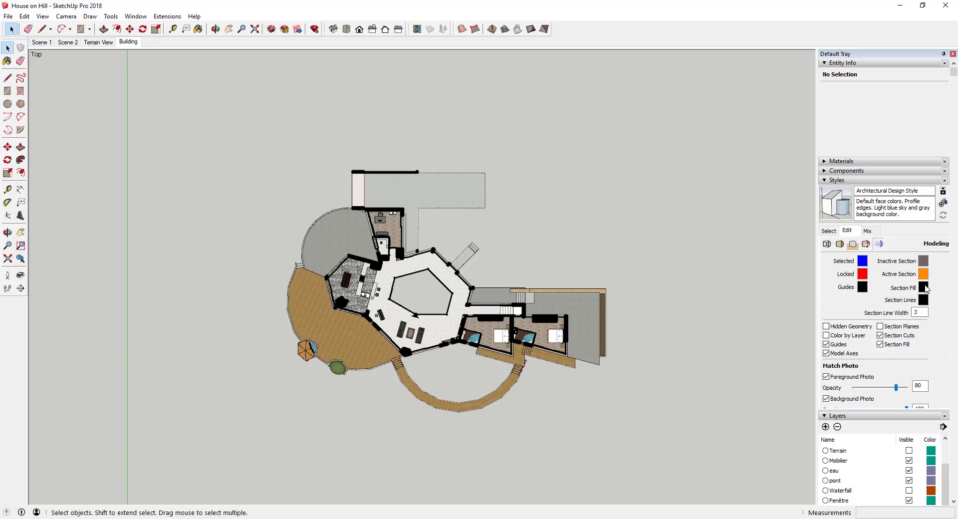
{"action": "left_click", "coordinate": [924, 289]}
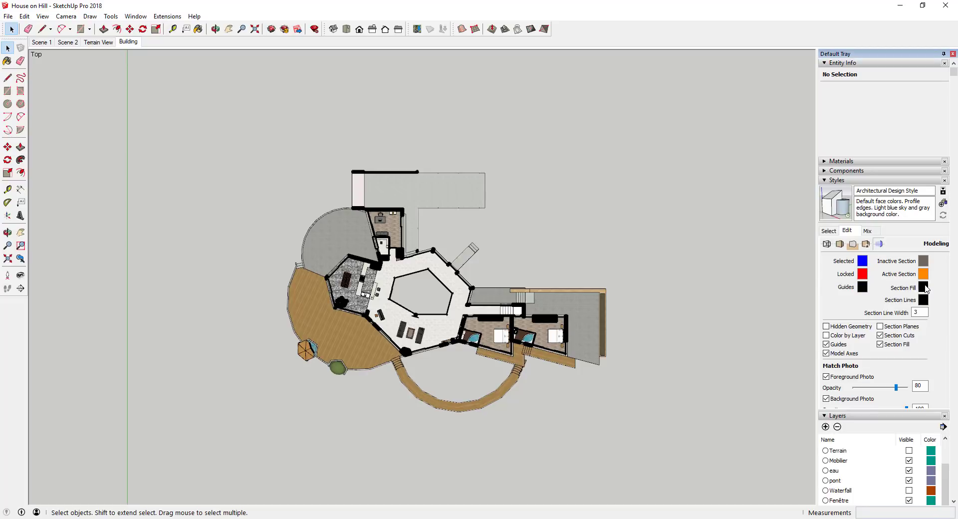
{"action": "left_click_drag", "start_coordinate": [692, 258], "coordinate": [692, 225]}
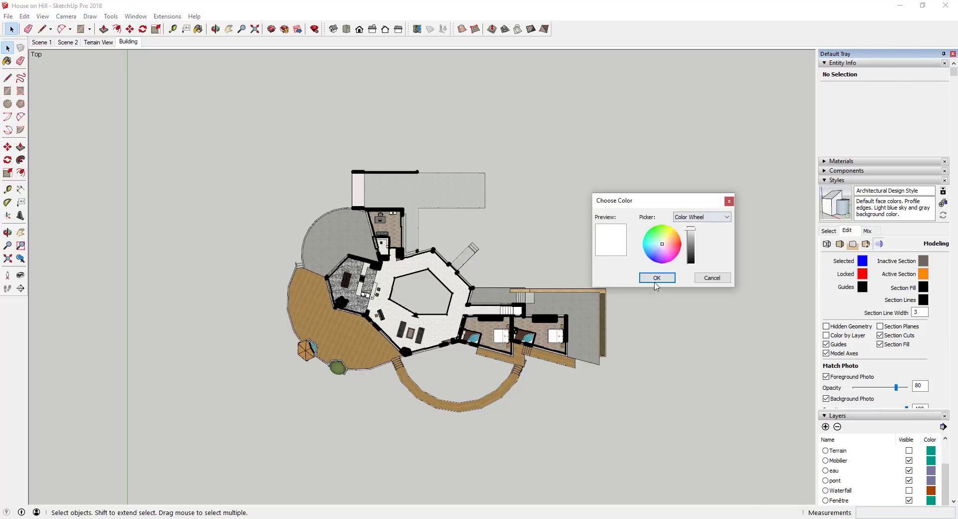
{"action": "left_click", "coordinate": [657, 277]}
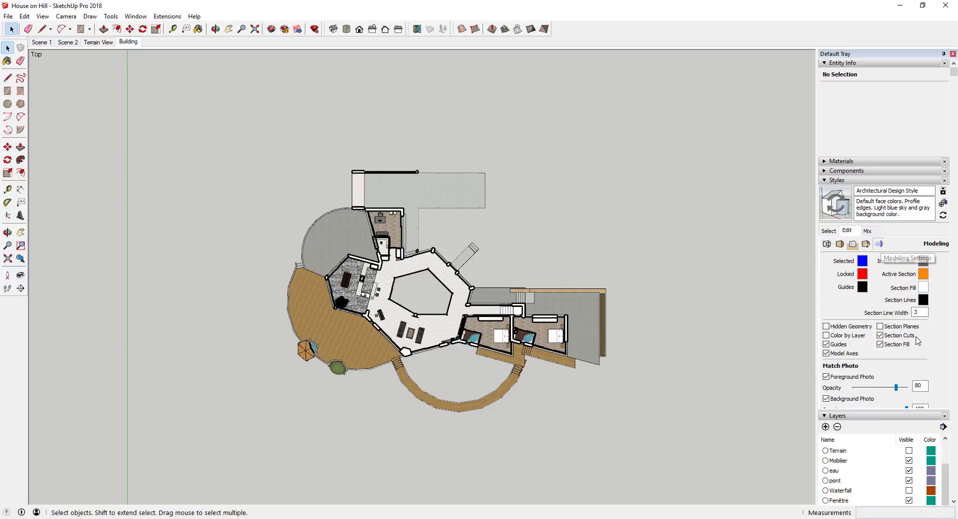
- Try a section line width of 1, settle on 2, and update the Architectural Design Style with the changes
{"action": "left_click", "coordinate": [920, 312]}
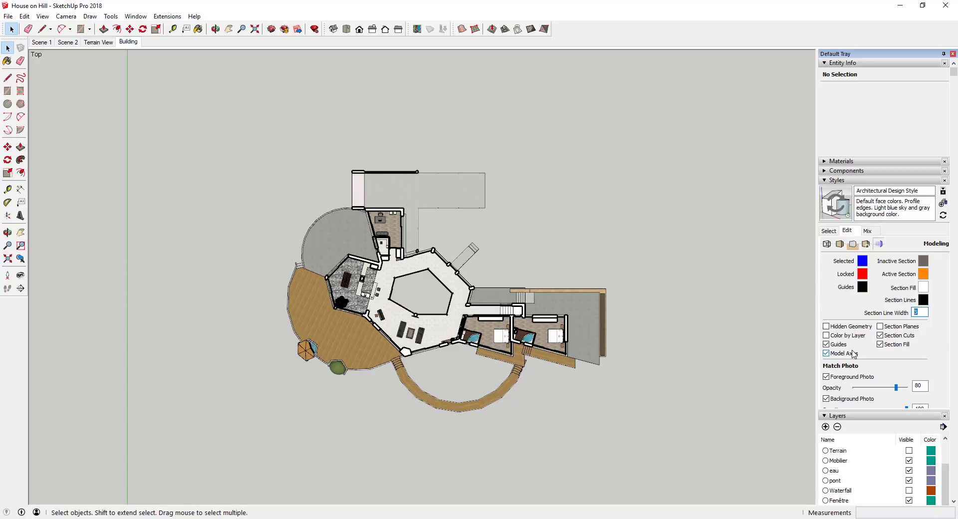
{"action": "key", "text": "Return"}
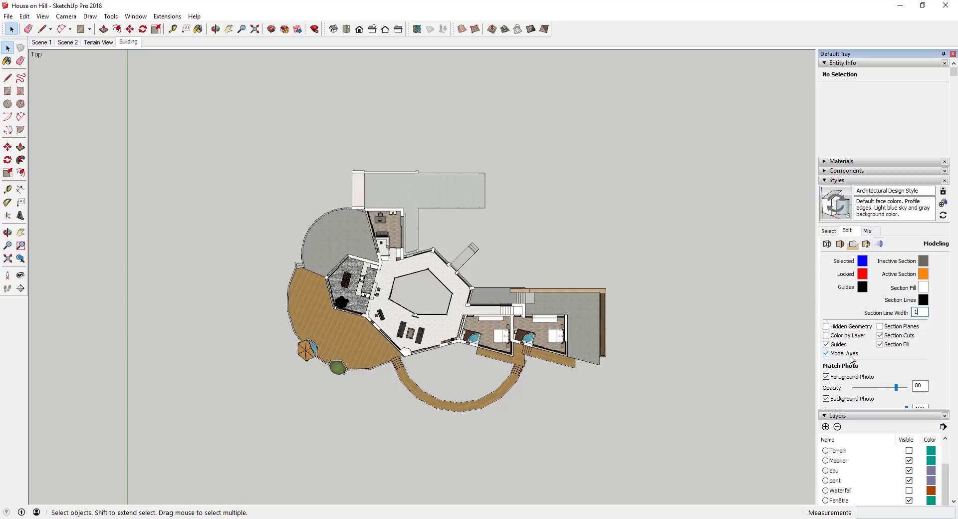
{"action": "left_click", "coordinate": [918, 312]}
{"action": "type", "text": "2"}
{"action": "key", "text": "Return"}
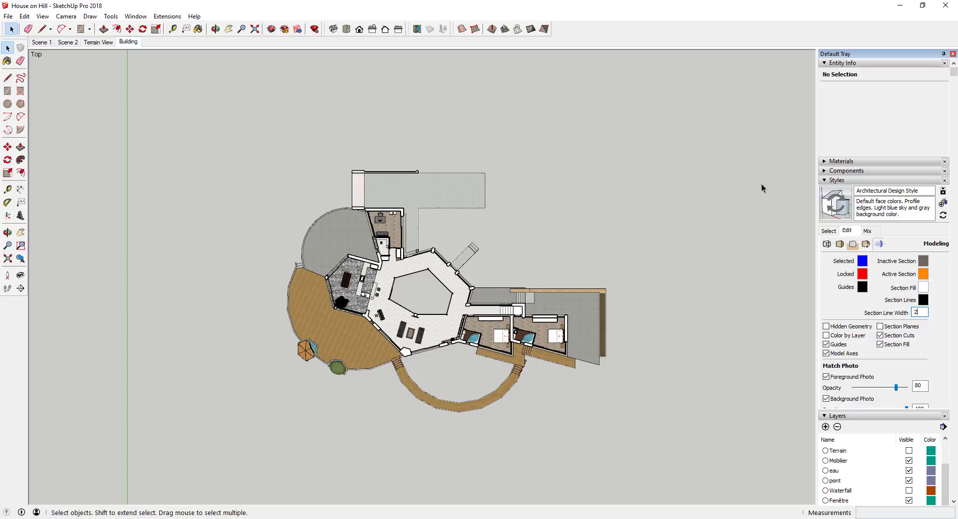
{"action": "left_click", "coordinate": [838, 205]}
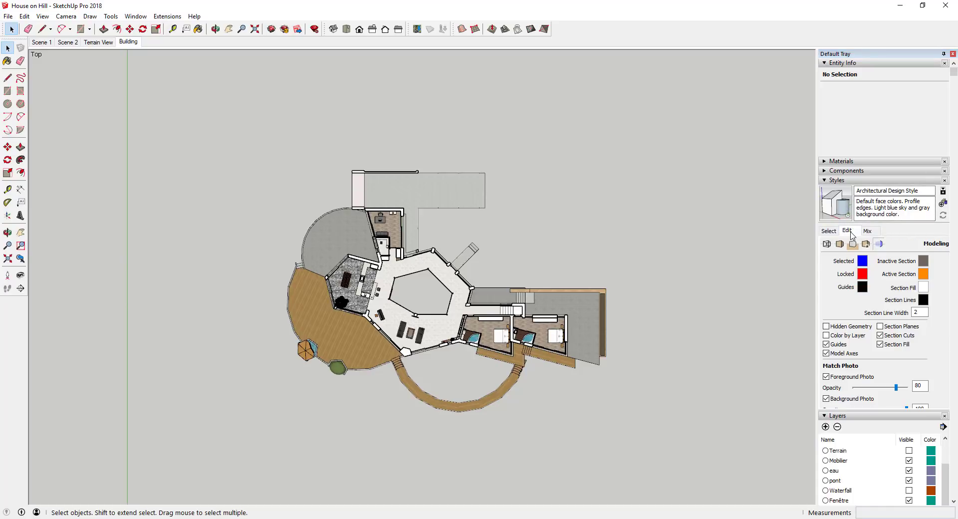
- Turn off the sky and set the background color to white in the Architectural Design Style, updating the style with the changes
{"action": "left_click", "coordinate": [854, 246]}
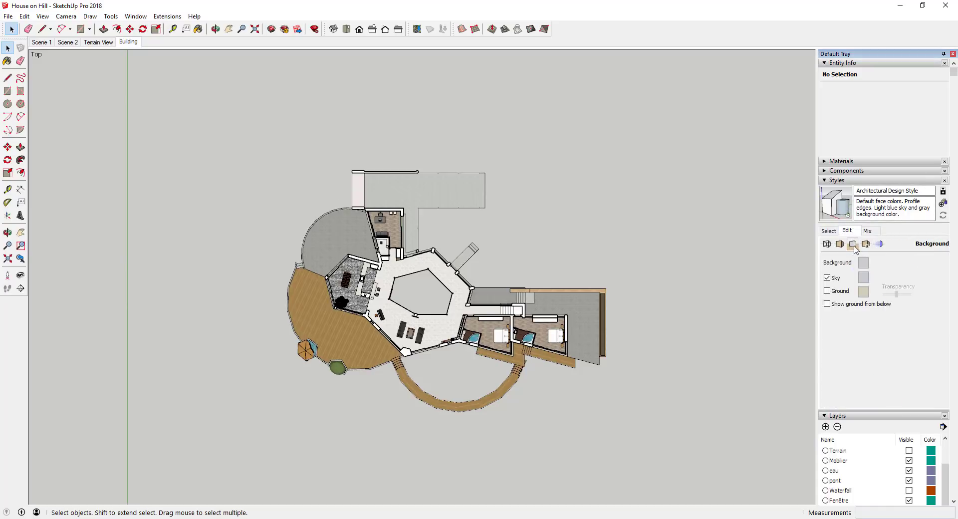
{"action": "left_click", "coordinate": [828, 278]}
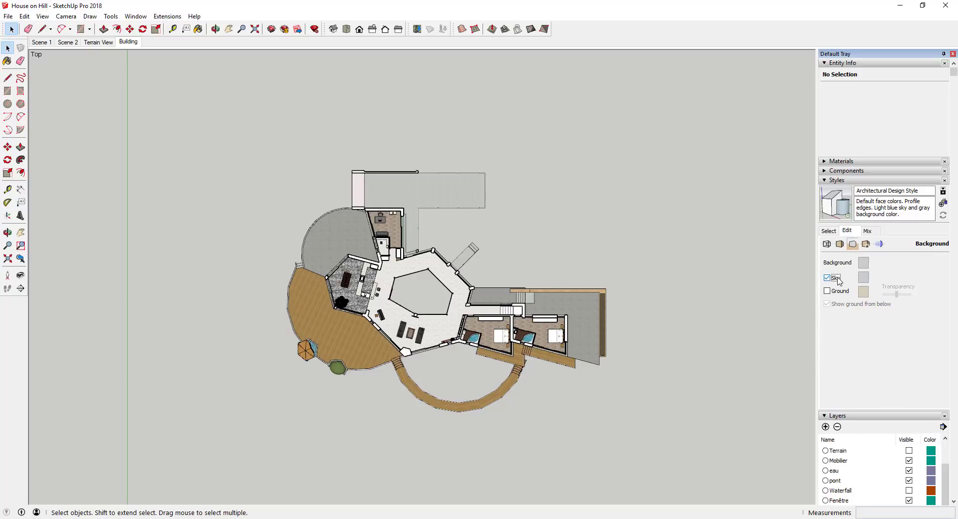
{"action": "left_click", "coordinate": [864, 262]}
{"action": "left_click_drag", "start_coordinate": [692, 241], "coordinate": [695, 212]}
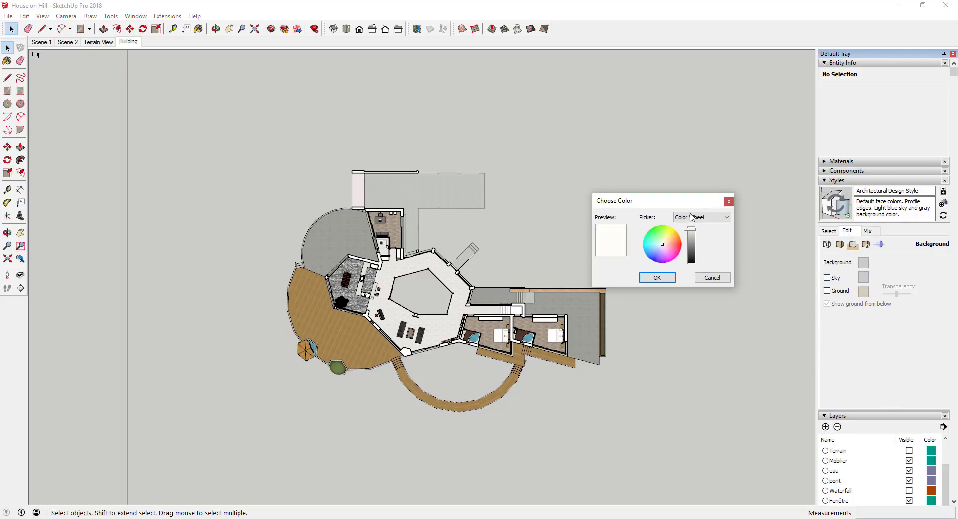
{"action": "left_click", "coordinate": [660, 277]}
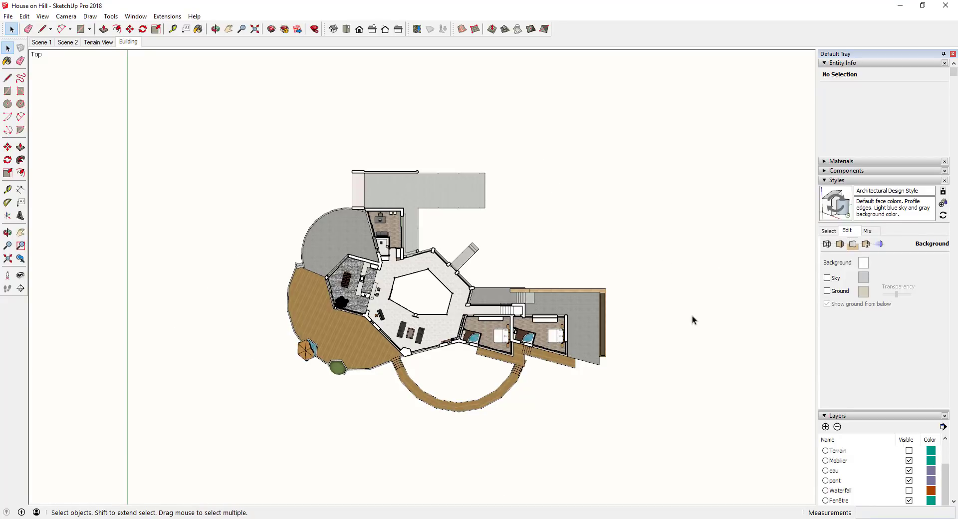
{"action": "left_click", "coordinate": [841, 212]}
{"action": "left_click", "coordinate": [841, 212]}
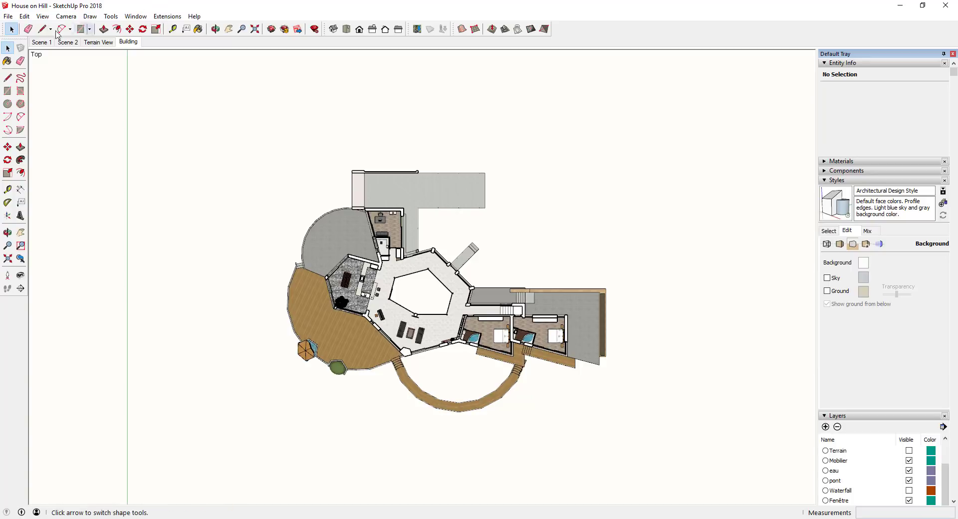
- Update the Building scene with the revised style and save the model
{"action": "right_click", "coordinate": [128, 41]}
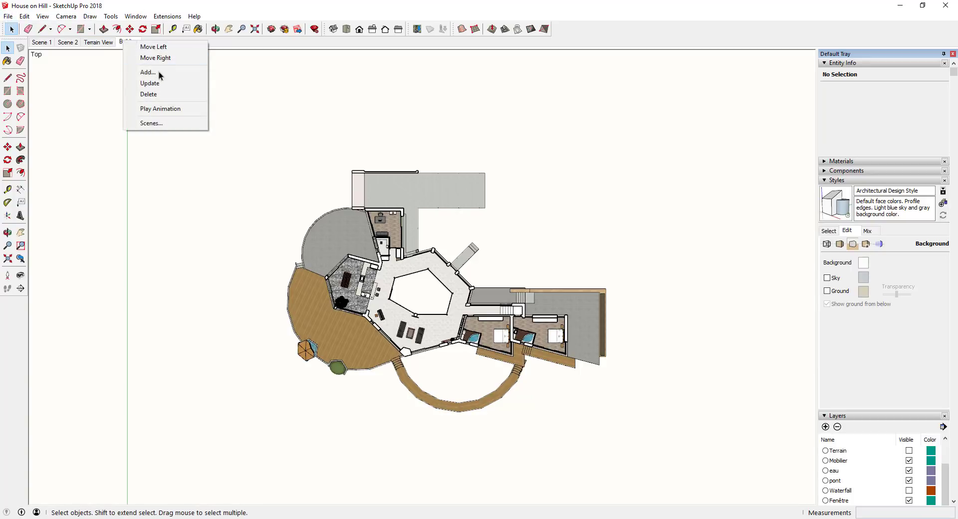
{"action": "left_click", "coordinate": [150, 83]}
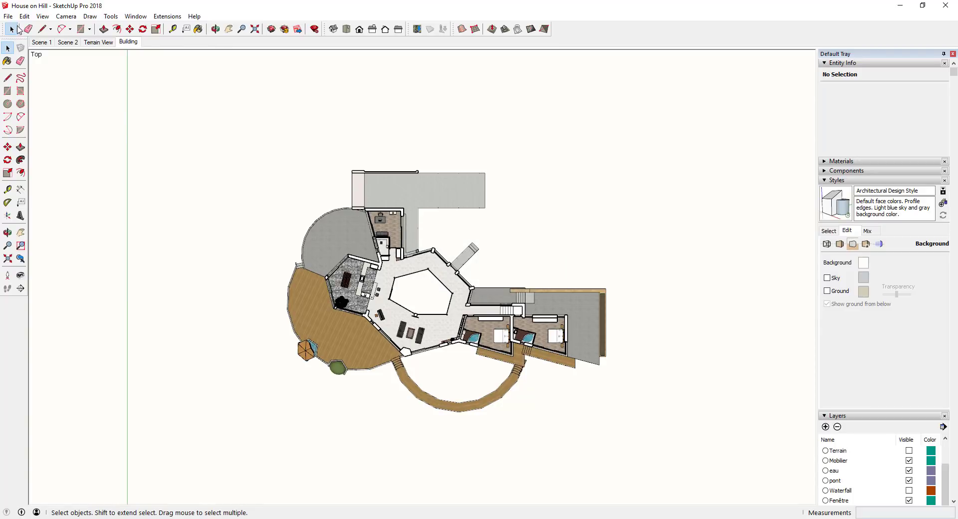
{"action": "left_click", "coordinate": [8, 16]}
{"action": "left_click", "coordinate": [20, 54]}
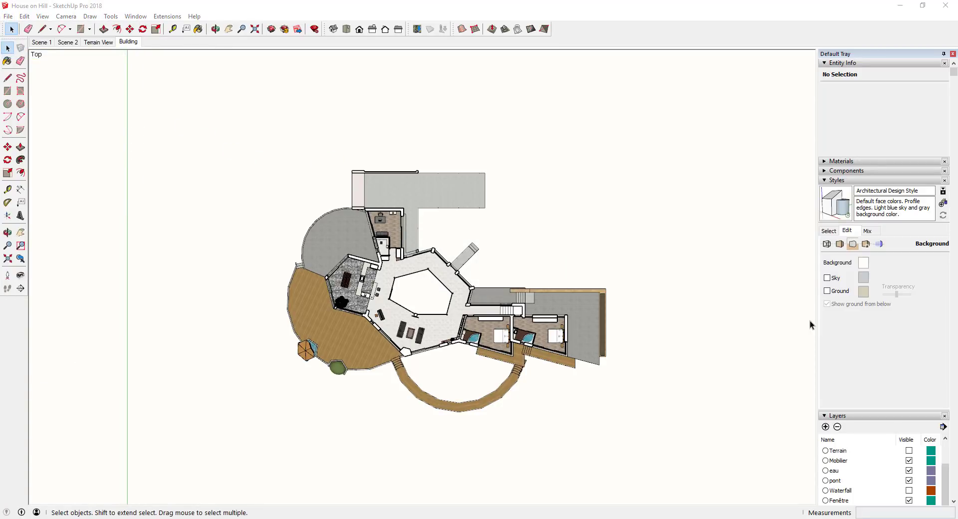
- Switch to LayOut and insert the House on Hill SketchUp model onto the inside page
{"action": "left_click", "coordinate": [582, 517]}
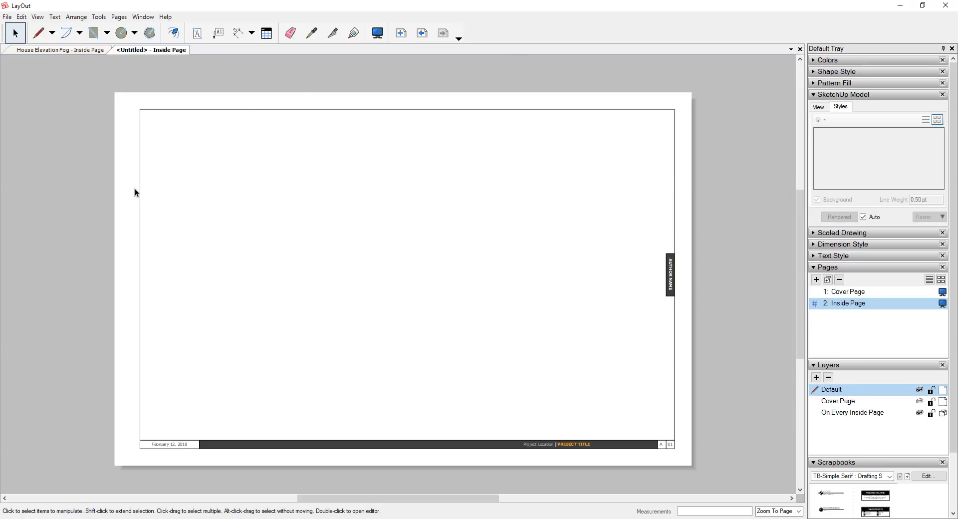
{"action": "left_click", "coordinate": [6, 18]}
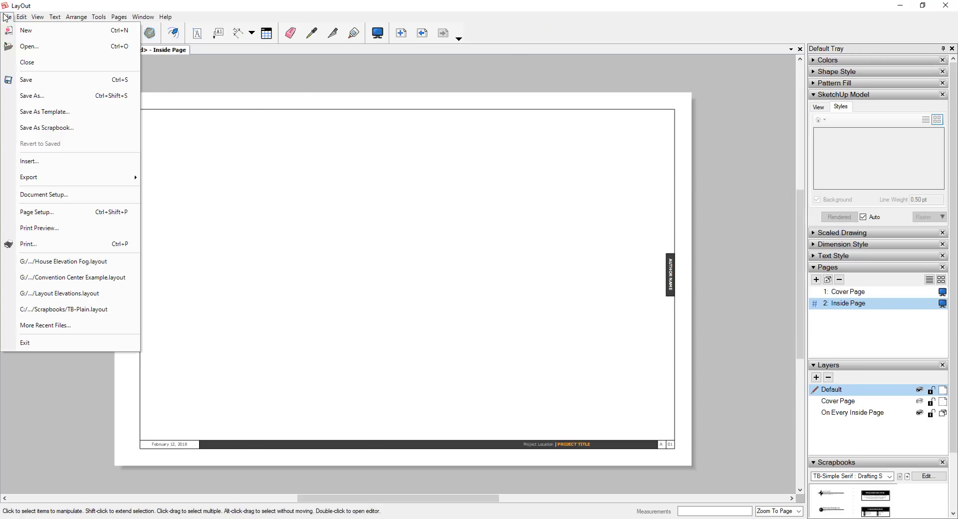
{"action": "left_click", "coordinate": [38, 164]}
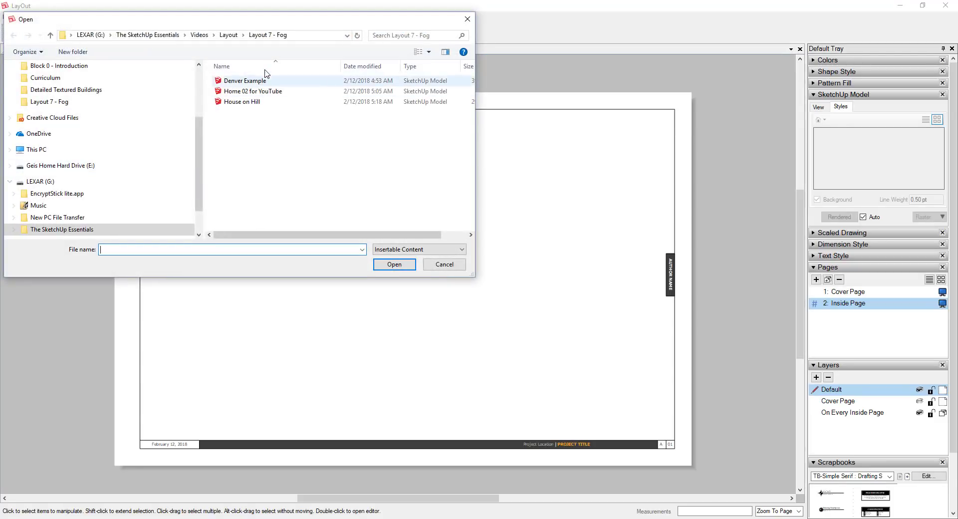
{"action": "double_click", "coordinate": [241, 102]}
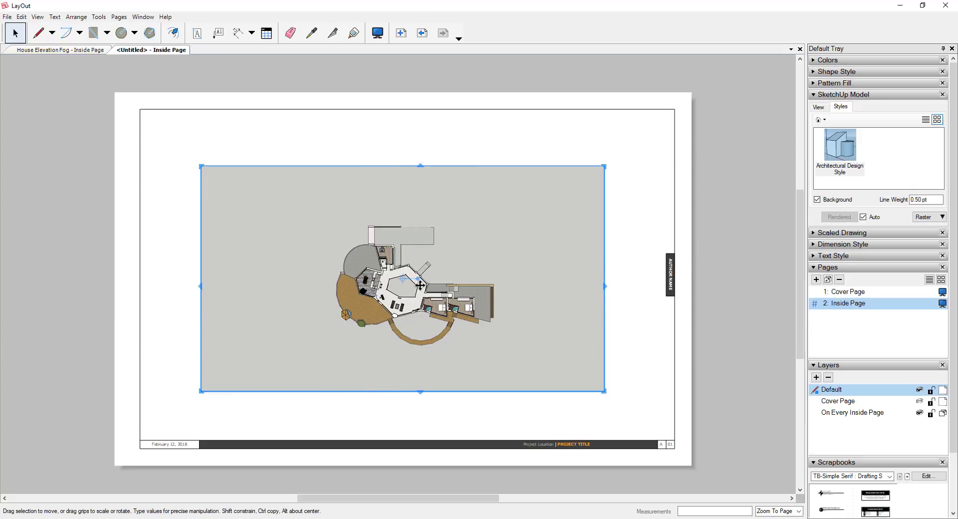
- Add a layer named House and toggle its visibility to check whether it holds the model viewport
{"action": "left_click", "coordinate": [816, 377]}
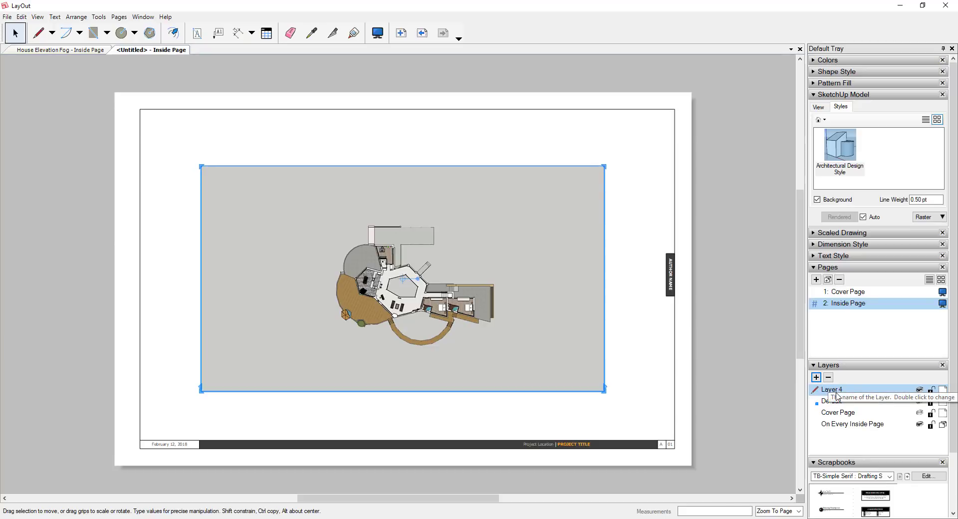
{"action": "double_click", "coordinate": [849, 390]}
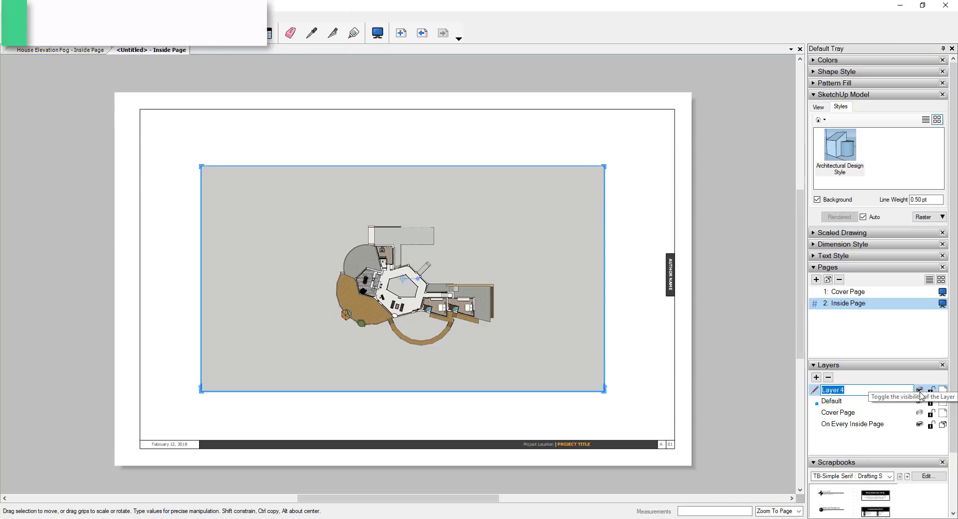
{"action": "type", "text": "House"}
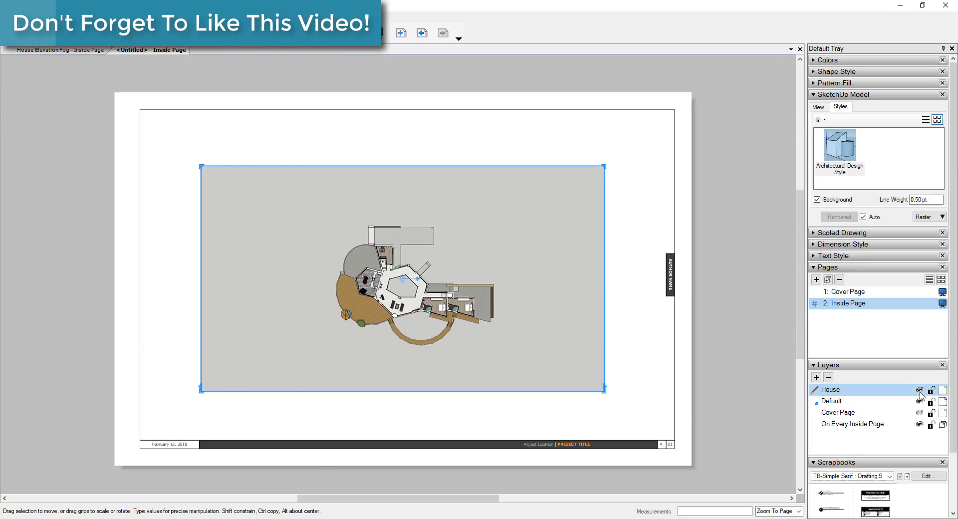
{"action": "left_click", "coordinate": [920, 391]}
{"action": "left_click", "coordinate": [919, 391]}
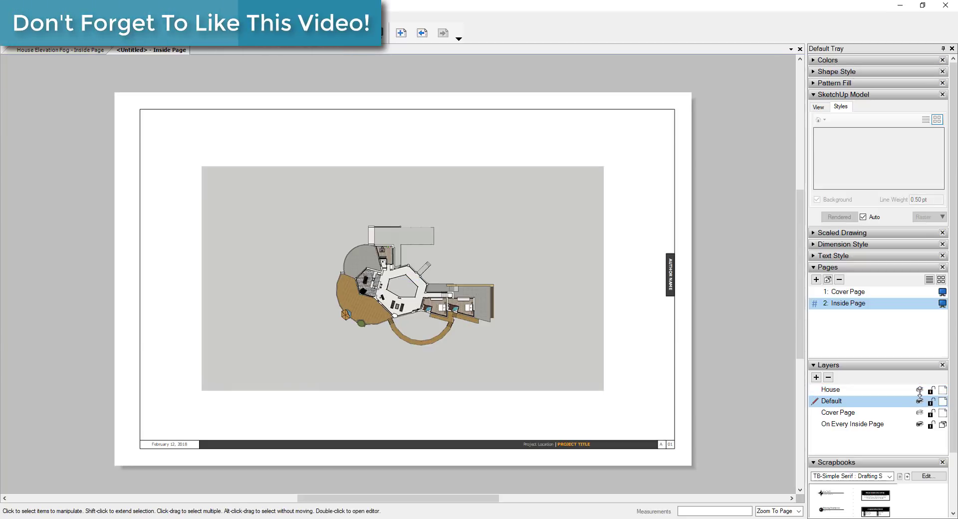
- Move the model viewport to the House layer and toggle that layer's visibility to check the assignment
{"action": "left_click", "coordinate": [404, 275]}
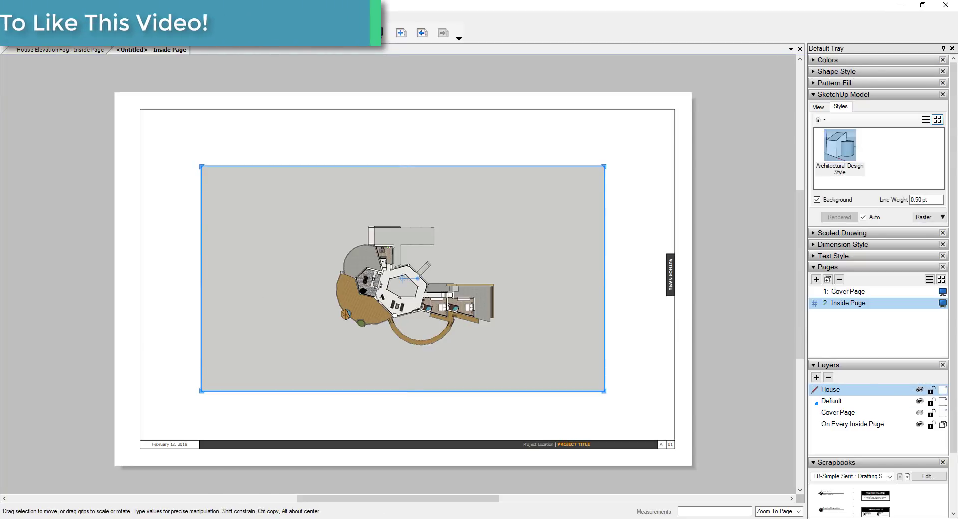
{"action": "right_click", "coordinate": [423, 283]}
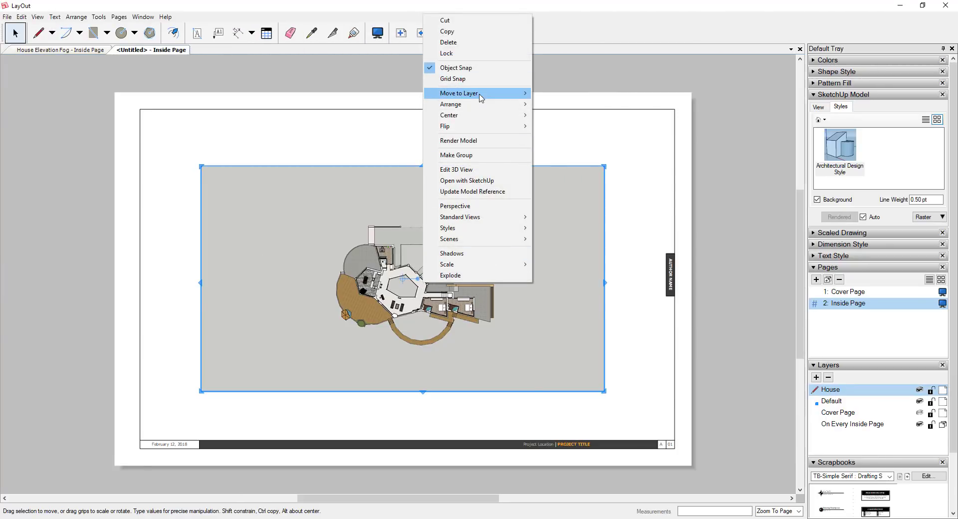
{"action": "mouse_move", "coordinate": [479, 94]}
{"action": "left_click", "coordinate": [556, 107]}
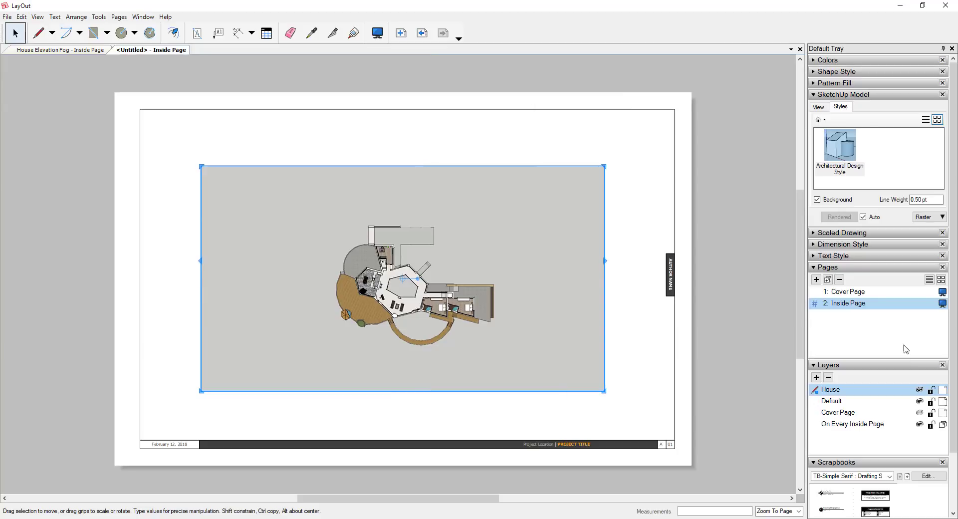
{"action": "left_click", "coordinate": [919, 390]}
{"action": "left_click", "coordinate": [919, 390]}
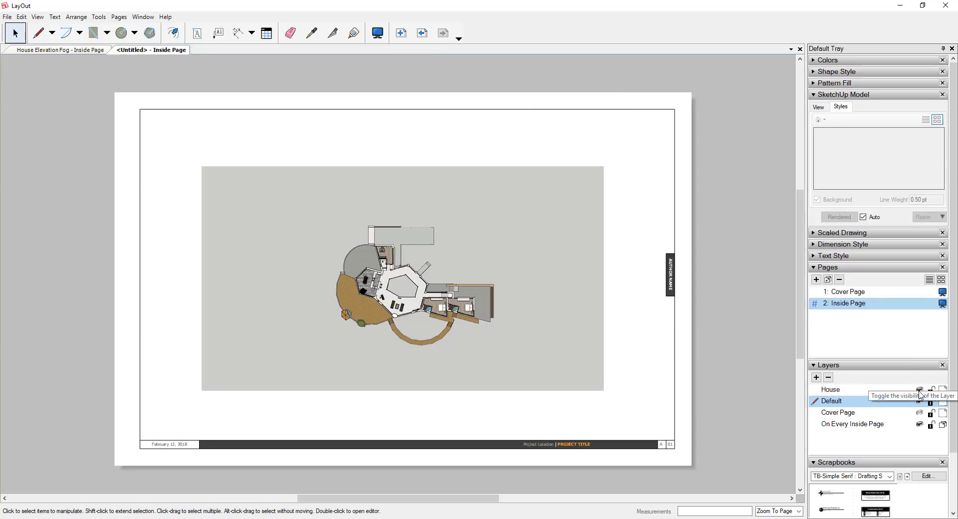
{"action": "left_click", "coordinate": [920, 392]}
{"action": "left_click", "coordinate": [920, 392]}
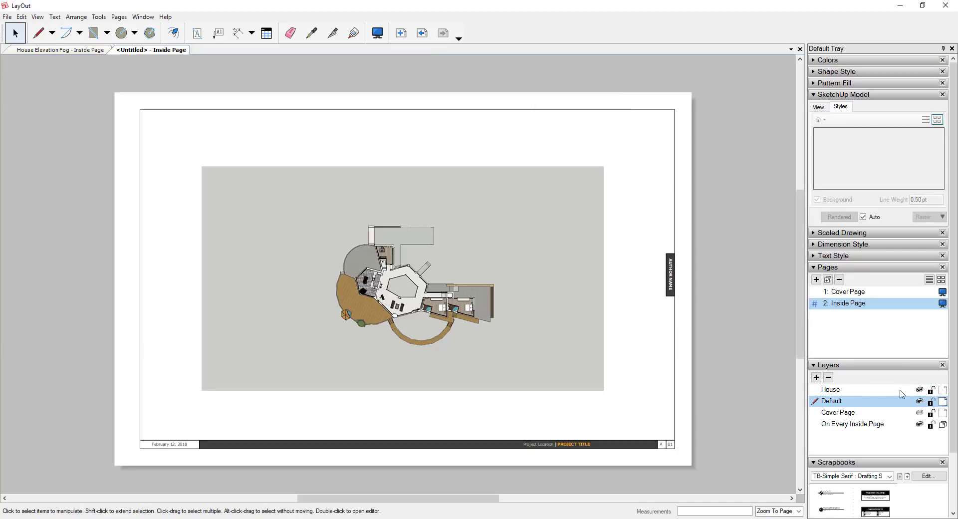
- Set the model viewport's scene to Building
{"action": "left_click", "coordinate": [536, 320]}
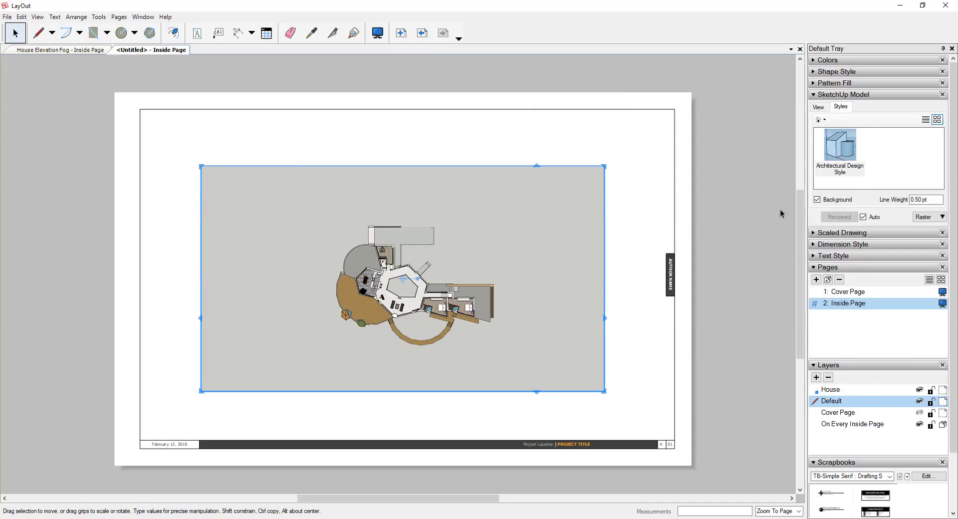
{"action": "left_click", "coordinate": [820, 107]}
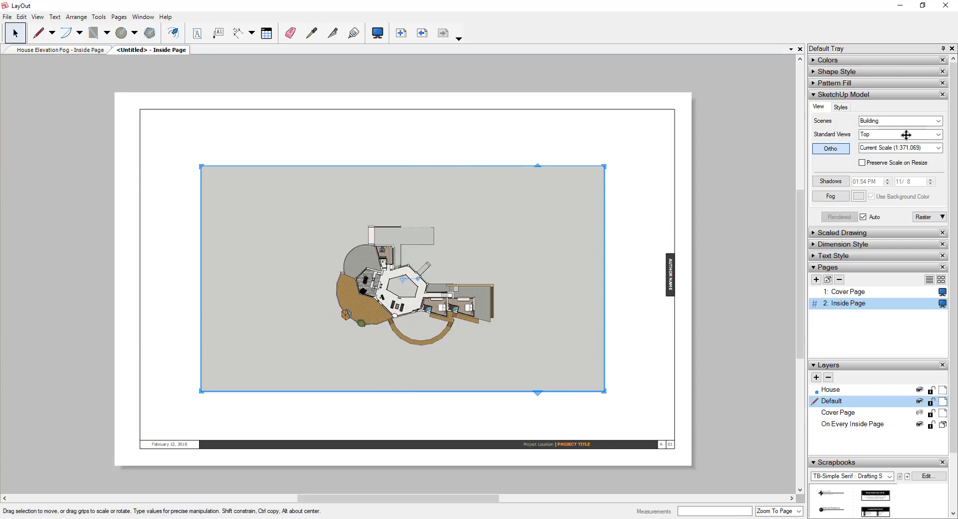
{"action": "left_click", "coordinate": [939, 121]}
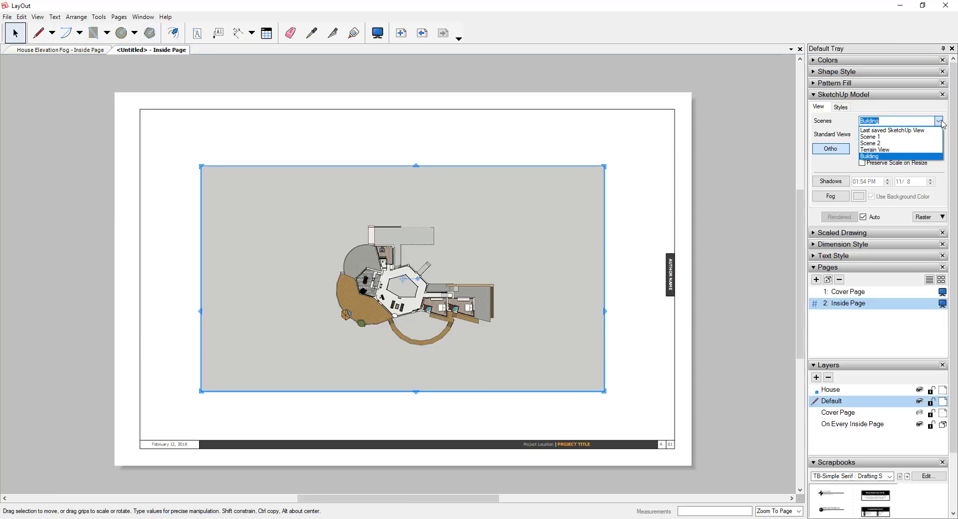
{"action": "left_click", "coordinate": [871, 156]}
- Update the Building viewport's model reference and turn off its background
{"action": "right_click", "coordinate": [431, 261]}
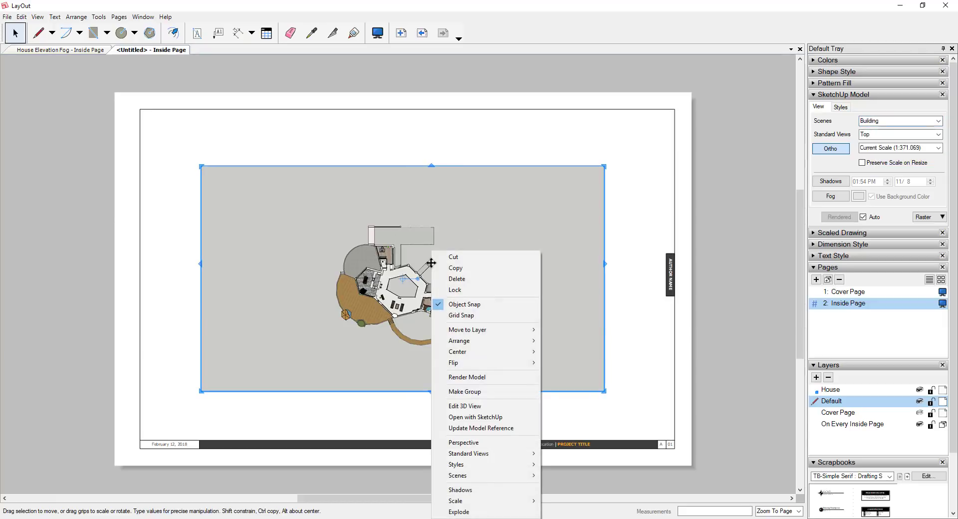
{"action": "left_click", "coordinate": [483, 428]}
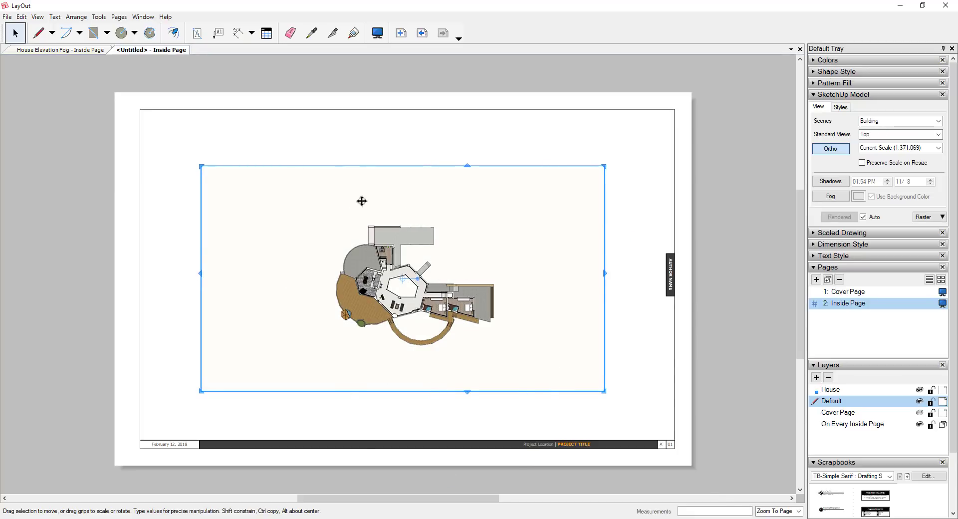
{"action": "left_click", "coordinate": [840, 107]}
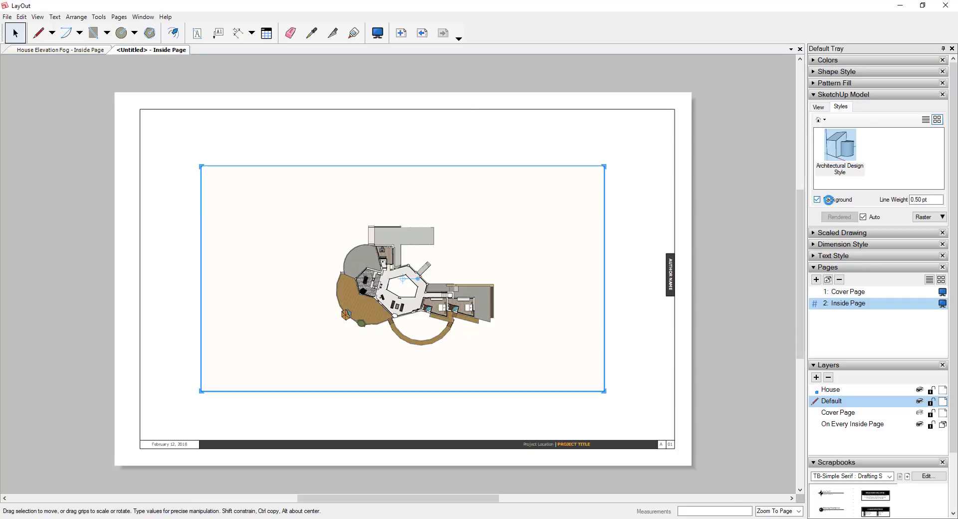
{"action": "left_click", "coordinate": [818, 200]}
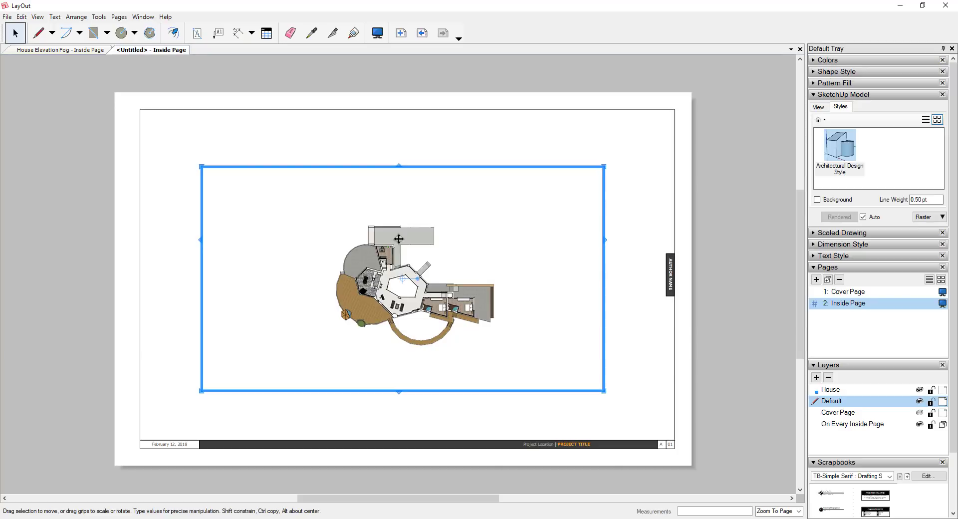
- Copy the Building viewport and paste a duplicate of it onto the page
{"action": "left_click", "coordinate": [21, 17]}
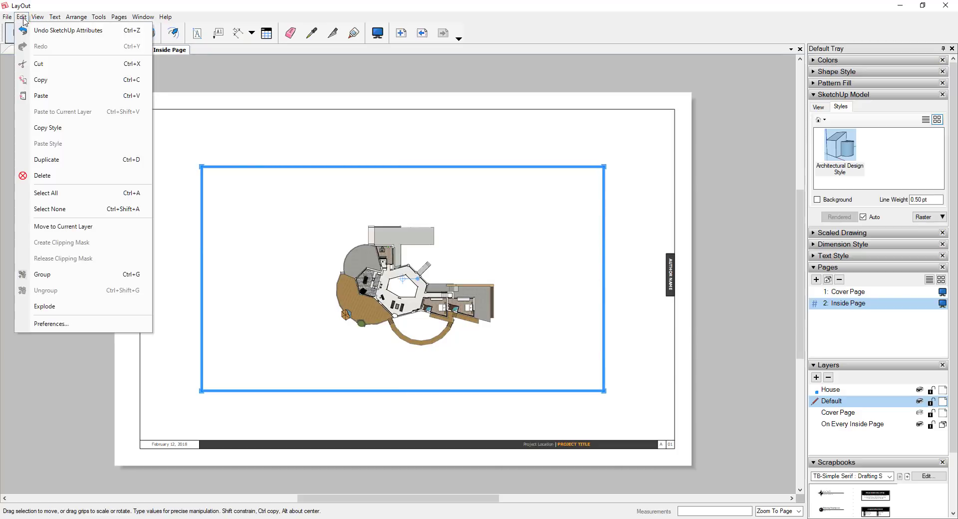
{"action": "left_click", "coordinate": [46, 82]}
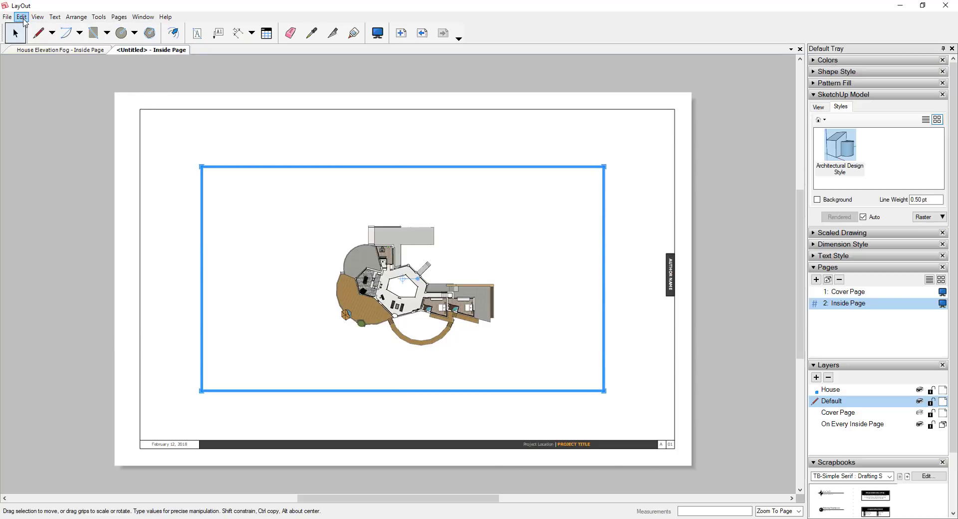
{"action": "left_click", "coordinate": [22, 16]}
{"action": "left_click", "coordinate": [49, 94]}
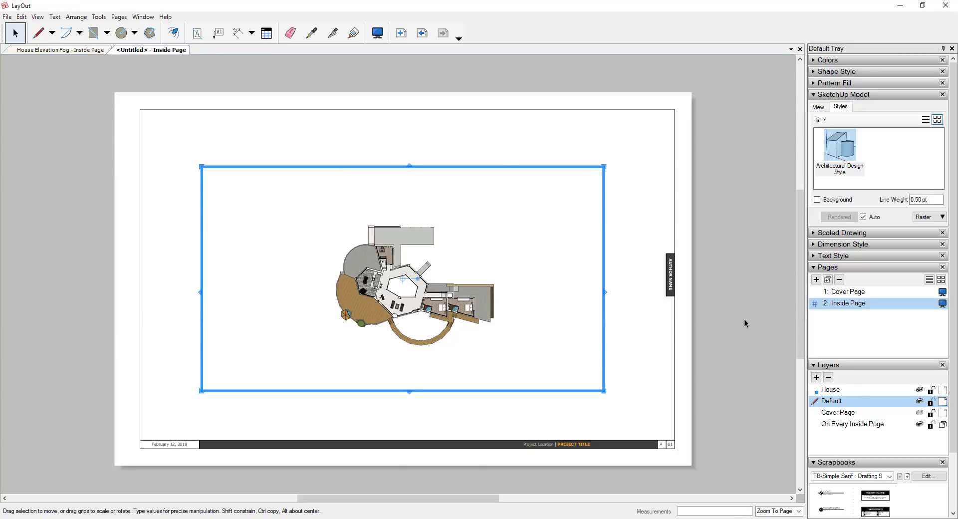
- Add a layer named Landscape below the House layer
{"action": "left_click", "coordinate": [816, 377]}
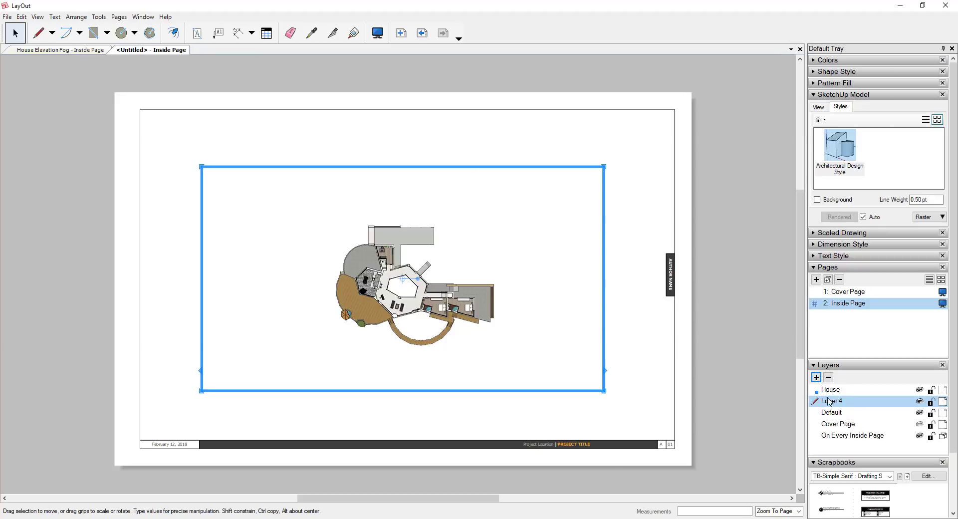
{"action": "double_click", "coordinate": [830, 402]}
{"action": "type", "text": "La"}
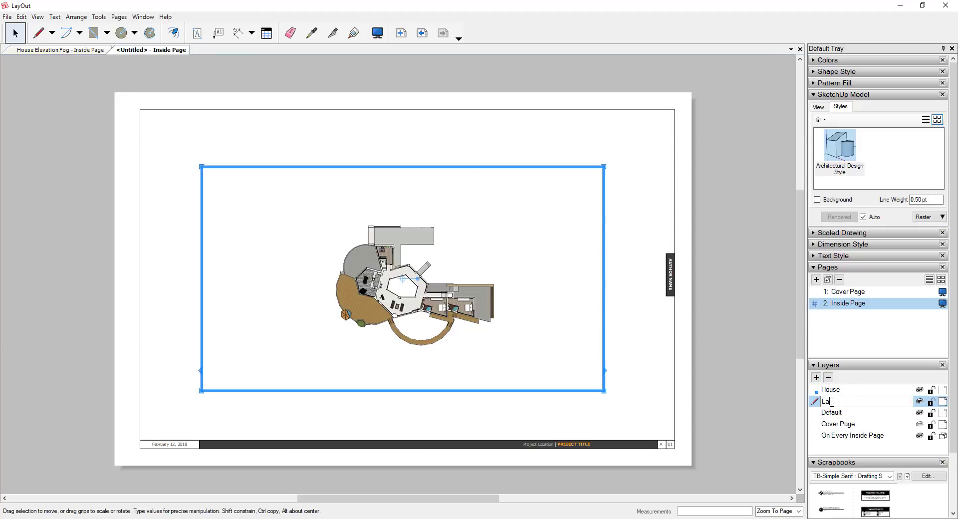
{"action": "type", "text": "ndscape"}
{"action": "key", "text": "Return"}
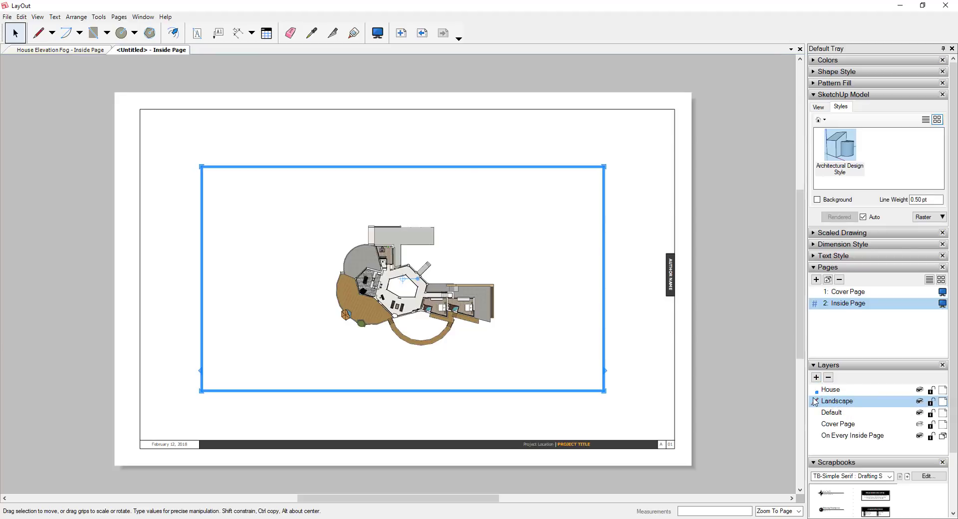
- Move the duplicated viewport to the Landscape layer and hide the House layer
{"action": "right_click", "coordinate": [433, 293]}
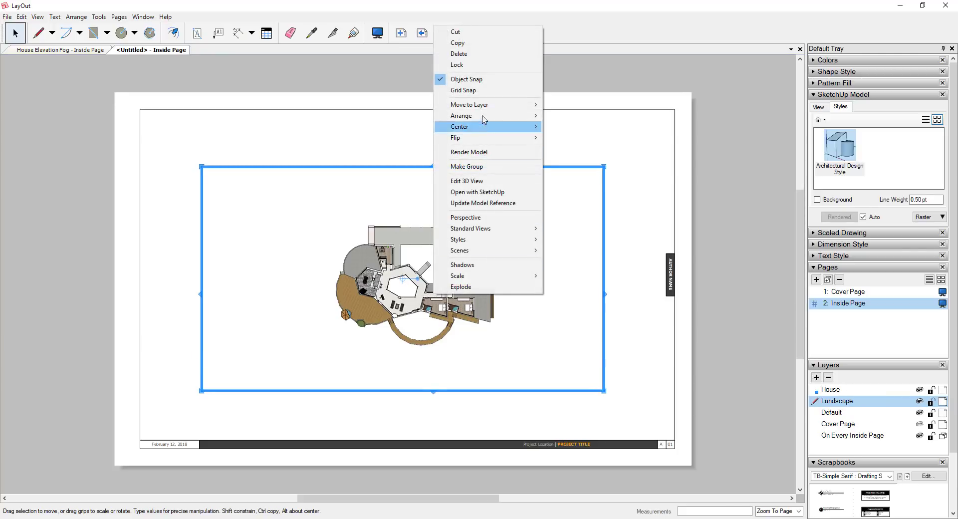
{"action": "mouse_move", "coordinate": [486, 106]}
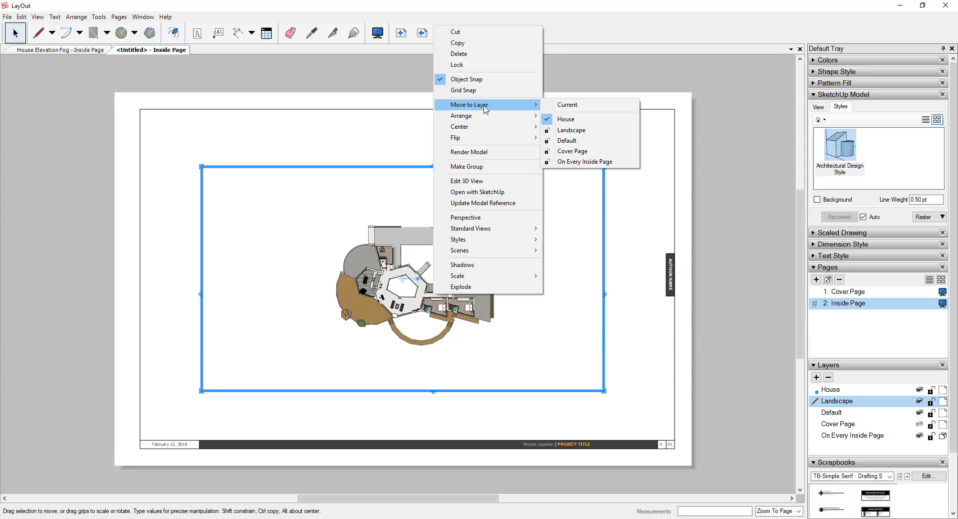
{"action": "left_click", "coordinate": [571, 130]}
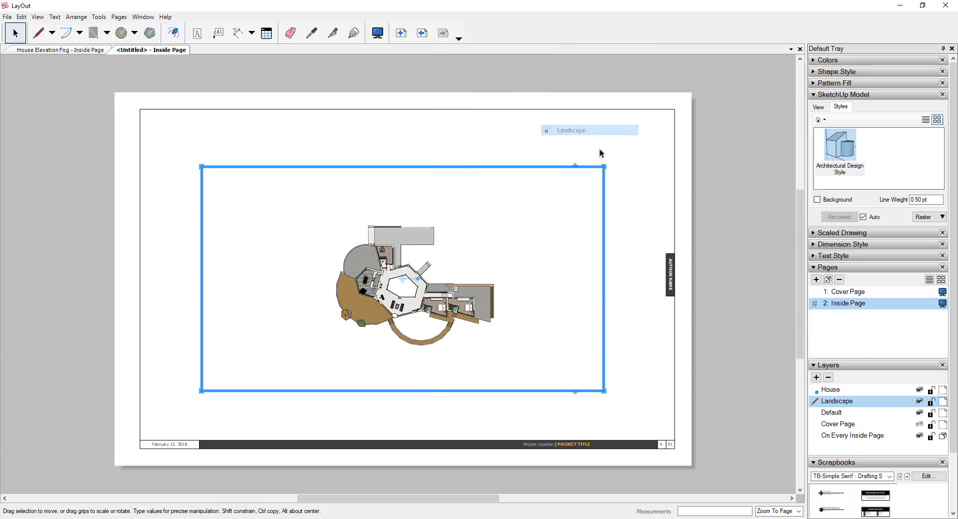
{"action": "left_click", "coordinate": [831, 390]}
{"action": "left_click", "coordinate": [920, 390]}
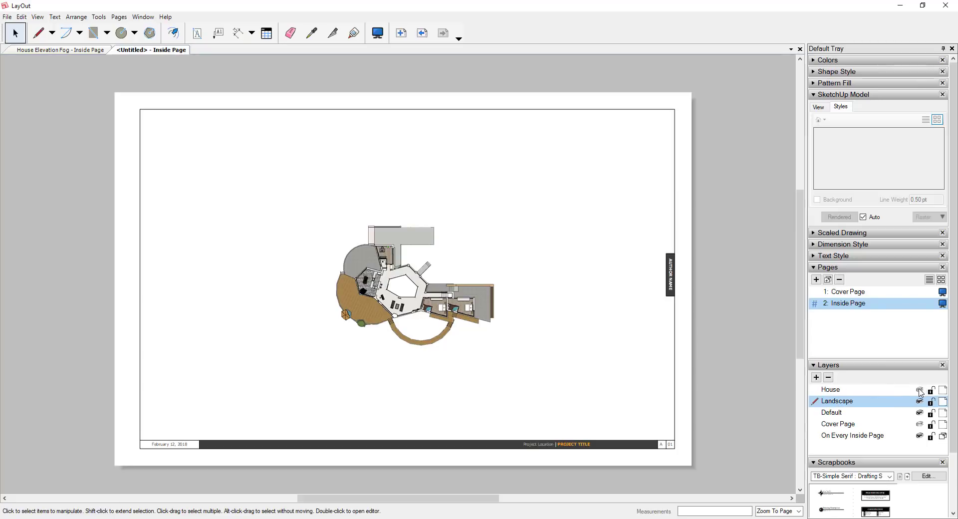
- Set the scene of the viewport on the Landscape layer to Terrain View
{"action": "left_click", "coordinate": [818, 107]}
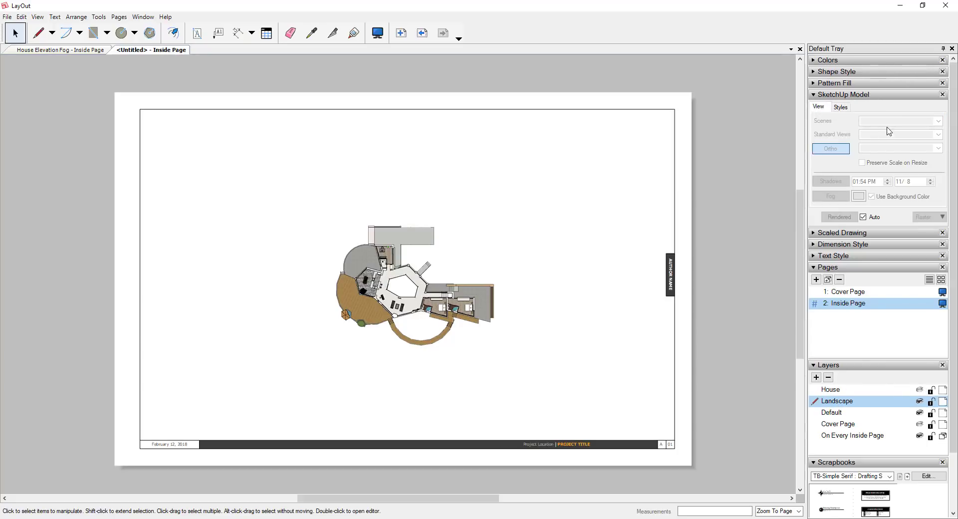
{"action": "left_click", "coordinate": [407, 272]}
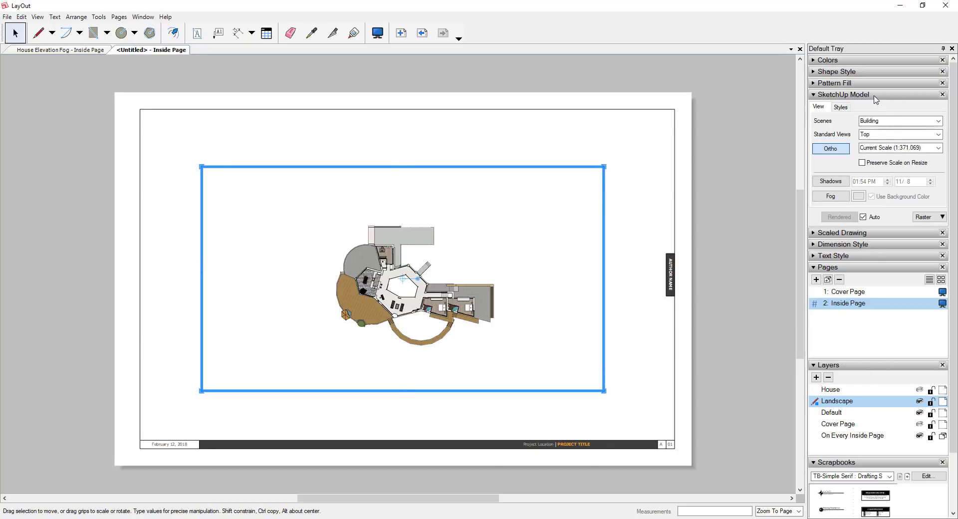
{"action": "right_click", "coordinate": [446, 283]}
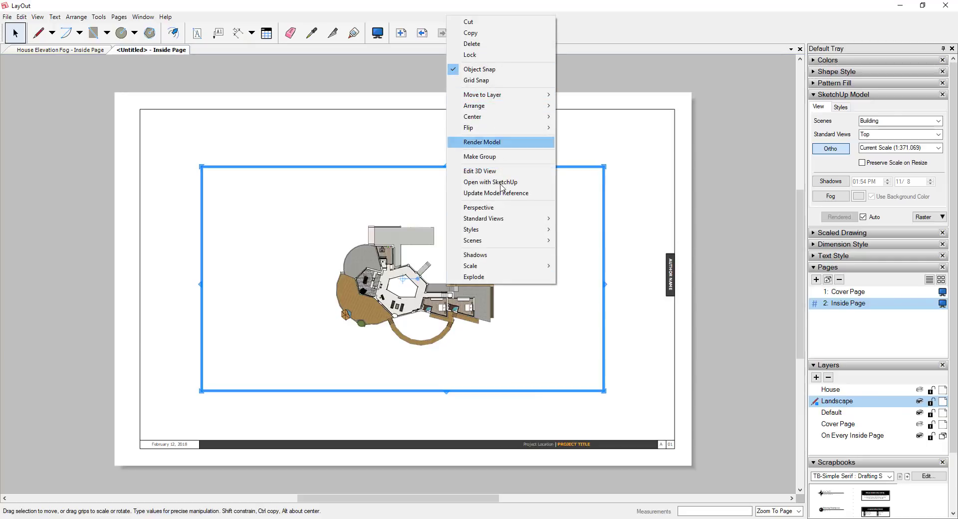
{"action": "mouse_move", "coordinate": [530, 240]}
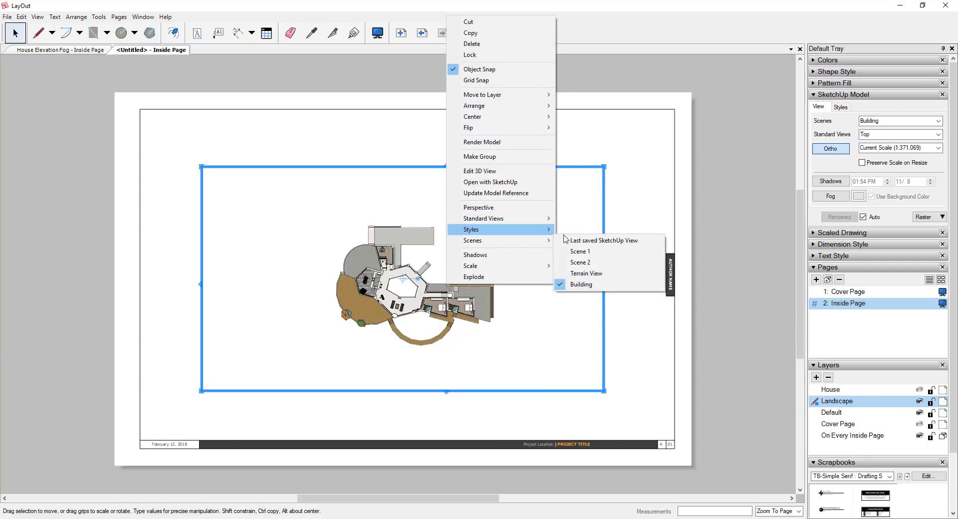
{"action": "left_click", "coordinate": [593, 274]}
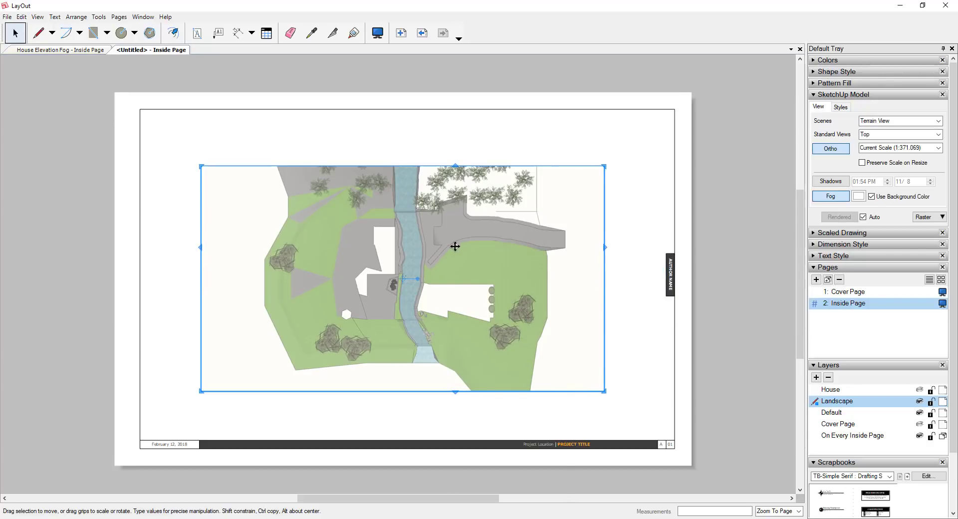
{"action": "right_click", "coordinate": [455, 246]}
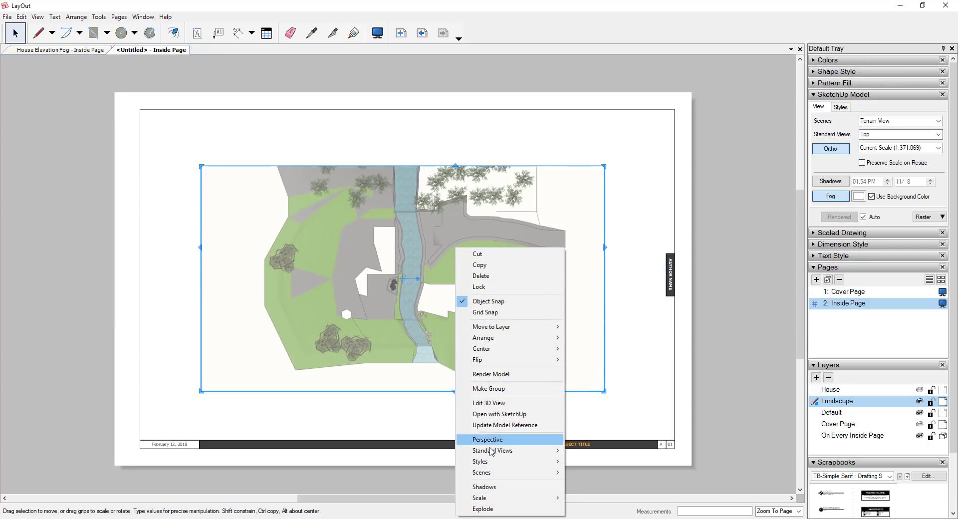
{"action": "mouse_move", "coordinate": [500, 476]}
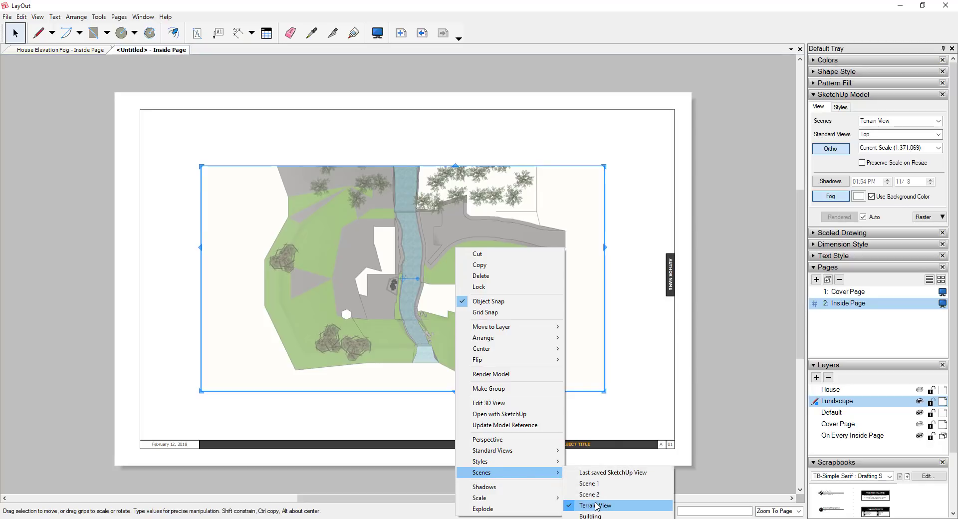
{"action": "left_click", "coordinate": [639, 200]}
- Show the House layer over the terrain, toggling the House and Landscape layers off and on to compare the stacked views
{"action": "left_click", "coordinate": [920, 390]}
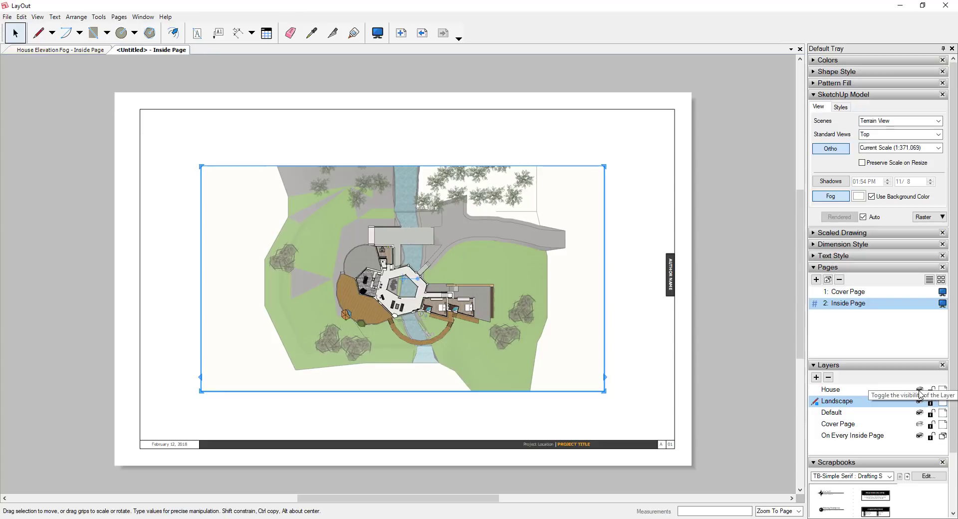
{"action": "left_click", "coordinate": [920, 401]}
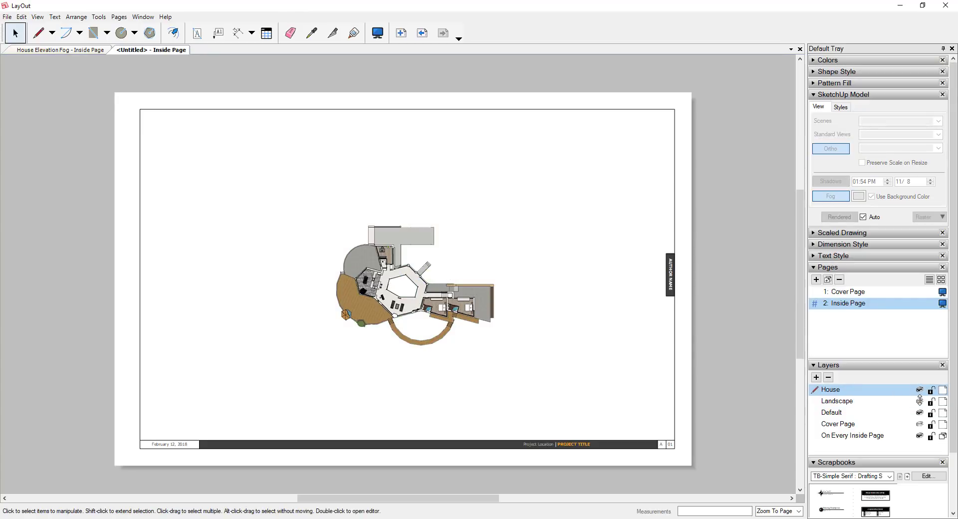
{"action": "left_click", "coordinate": [919, 401]}
{"action": "left_click", "coordinate": [920, 390]}
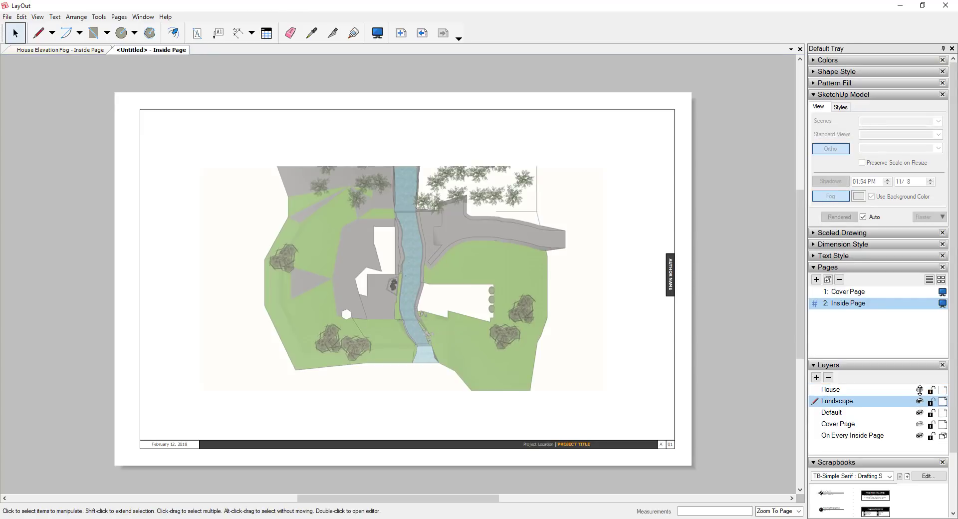
{"action": "left_click", "coordinate": [920, 390]}
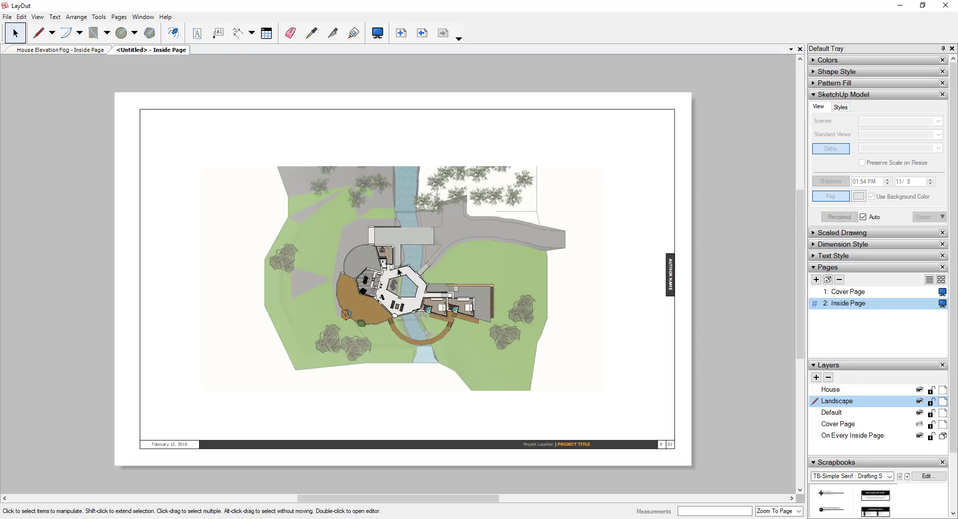
- Set the scale of both the Building and Terrain View viewports to 1" = 30' (1:360)
{"action": "left_click", "coordinate": [431, 294]}
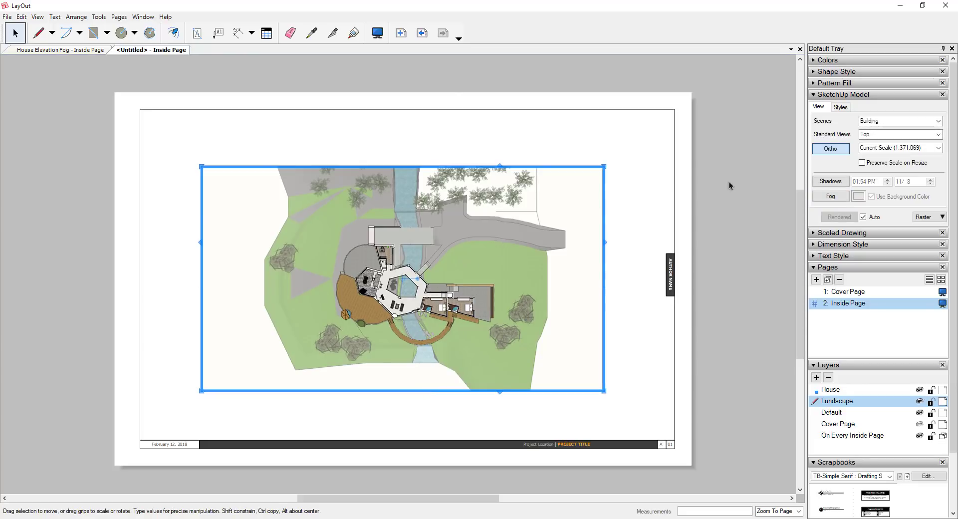
{"action": "left_click", "coordinate": [521, 239]}
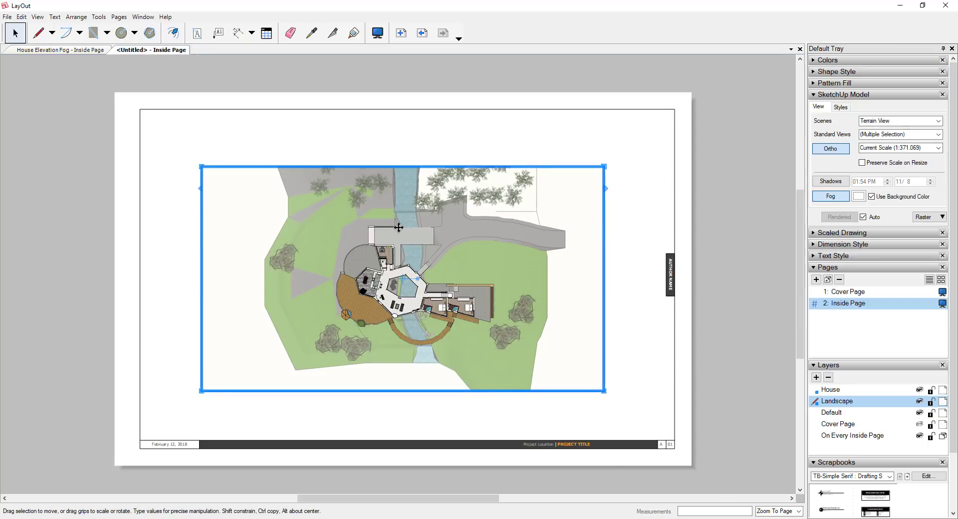
{"action": "left_click", "coordinate": [938, 148]}
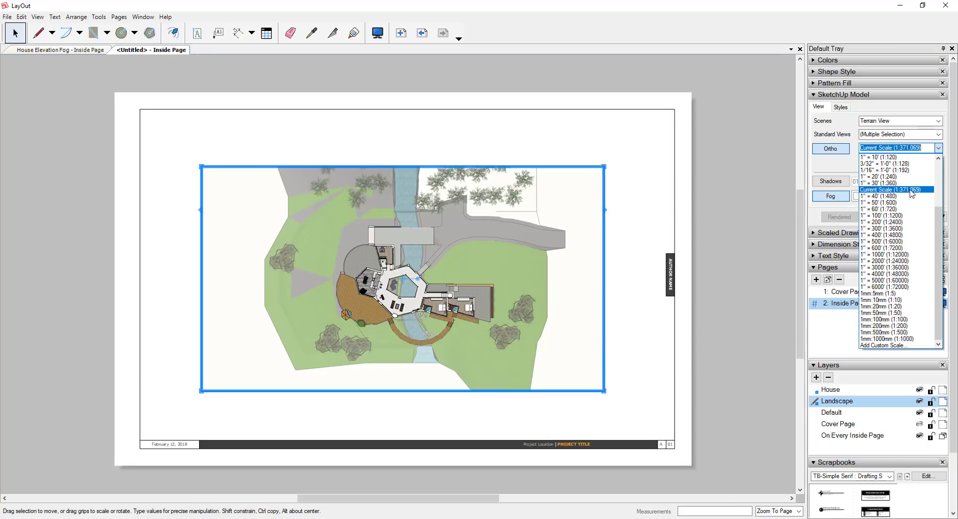
{"action": "left_click", "coordinate": [894, 183]}
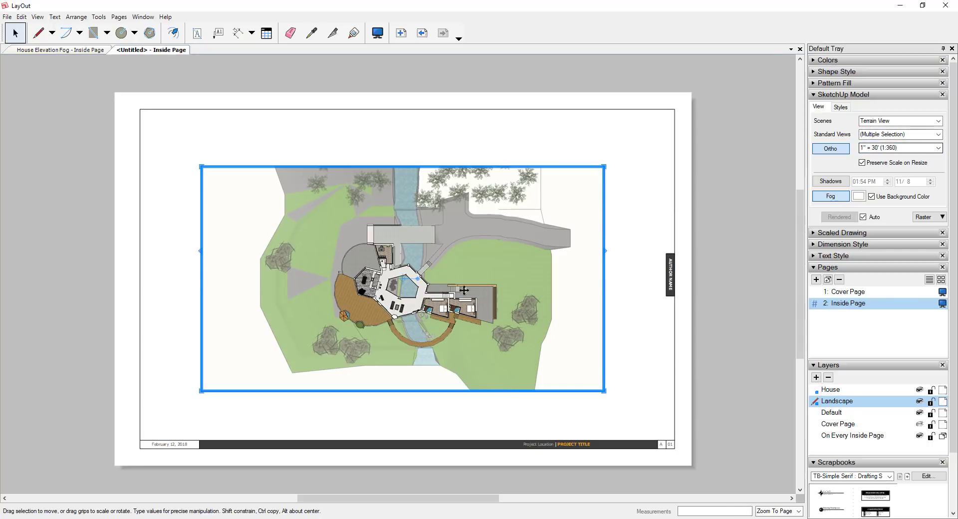
{"action": "scroll", "coordinate": [414, 283], "scroll_direction": "up", "scroll_amount": 3}
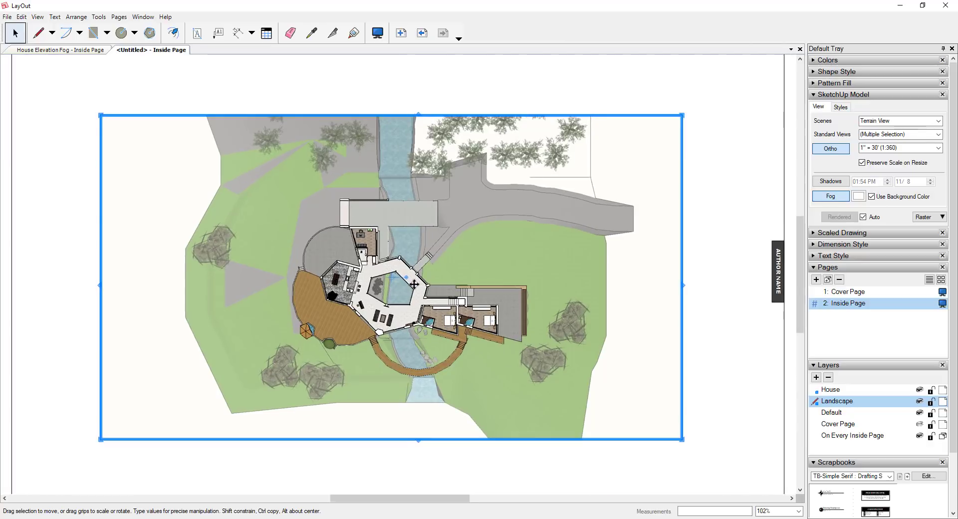
{"action": "scroll", "coordinate": [414, 283], "scroll_direction": "up", "scroll_amount": 2}
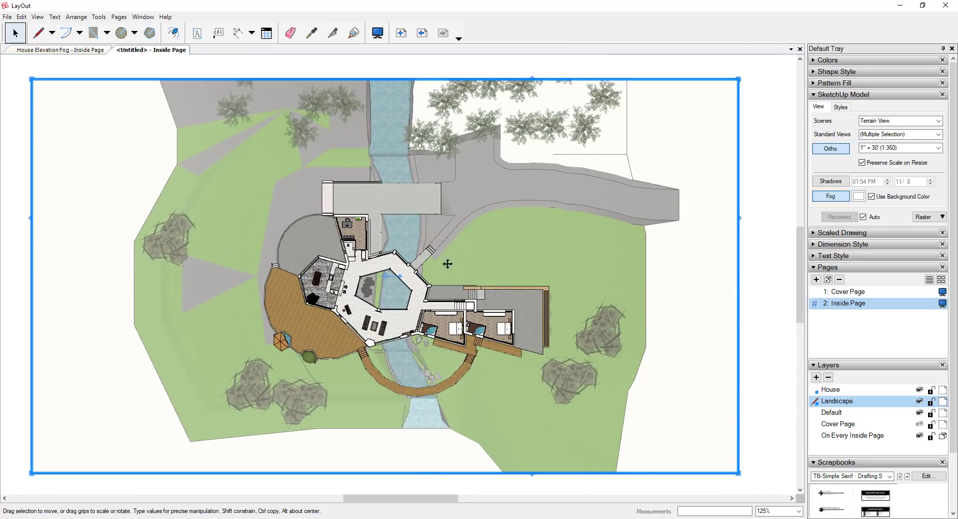
{"action": "left_click_drag", "start_coordinate": [334, 295], "coordinate": [333, 295]}
- Hide the Landscape layer so that only the house plan is displayed
{"action": "left_click", "coordinate": [768, 350]}
{"action": "left_click", "coordinate": [590, 330]}
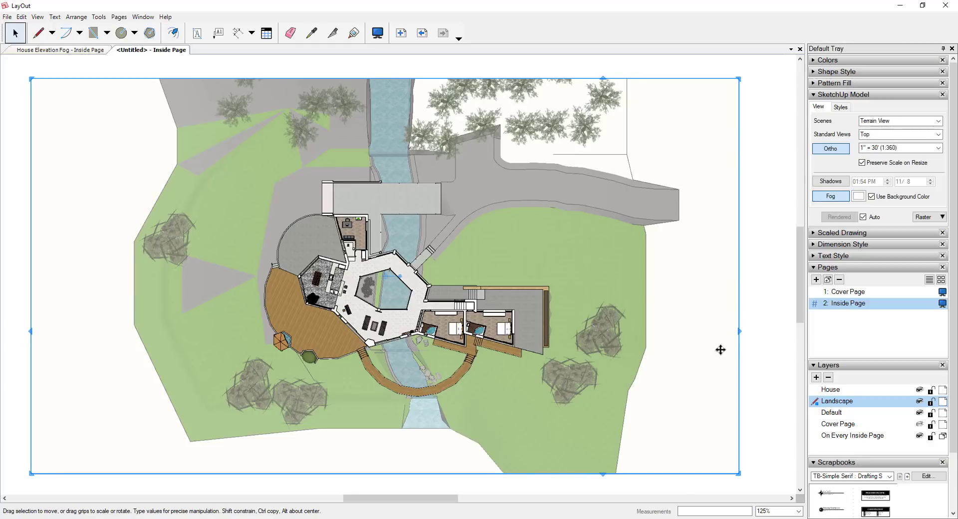
{"action": "left_click", "coordinate": [919, 402]}
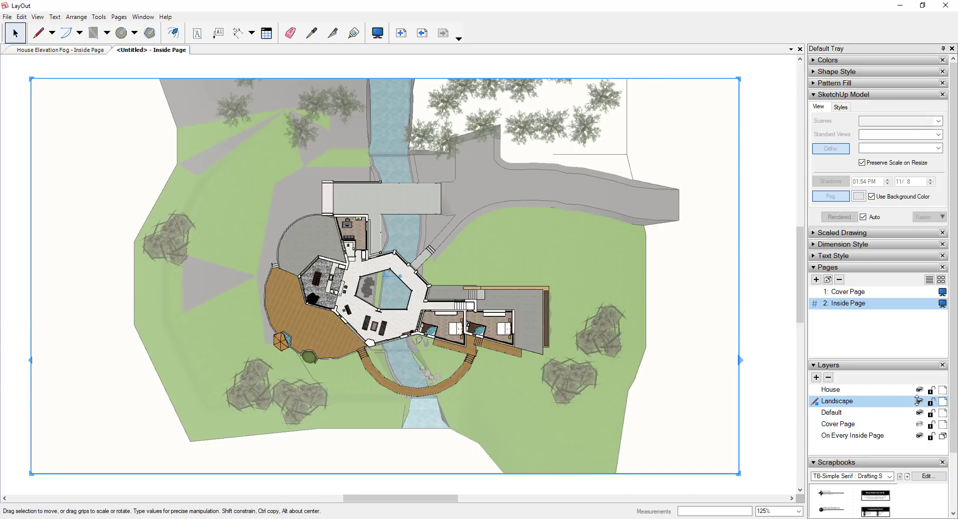
- Switch the Building viewport's rendering mode to Hybrid, accepting the longer rendering time
{"action": "left_click", "coordinate": [447, 295]}
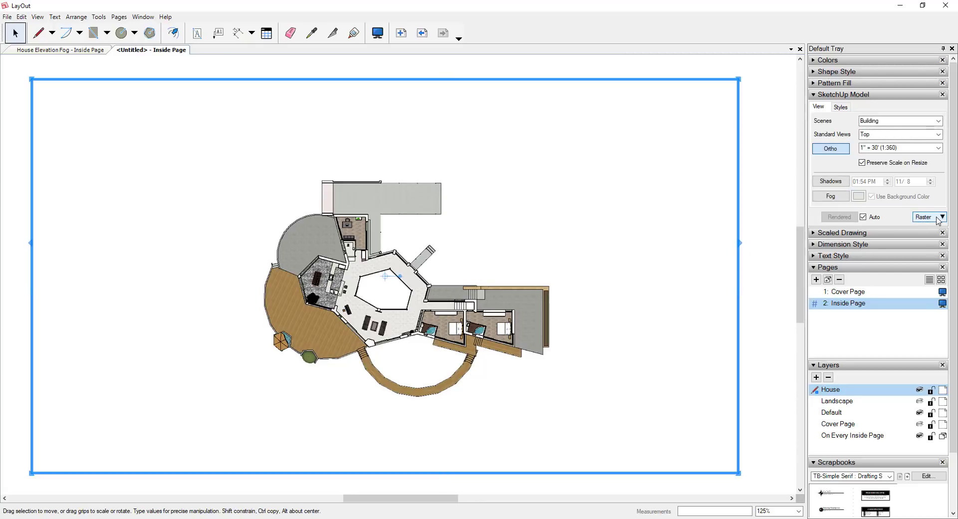
{"action": "scroll", "coordinate": [389, 275], "scroll_direction": "up", "scroll_amount": 5}
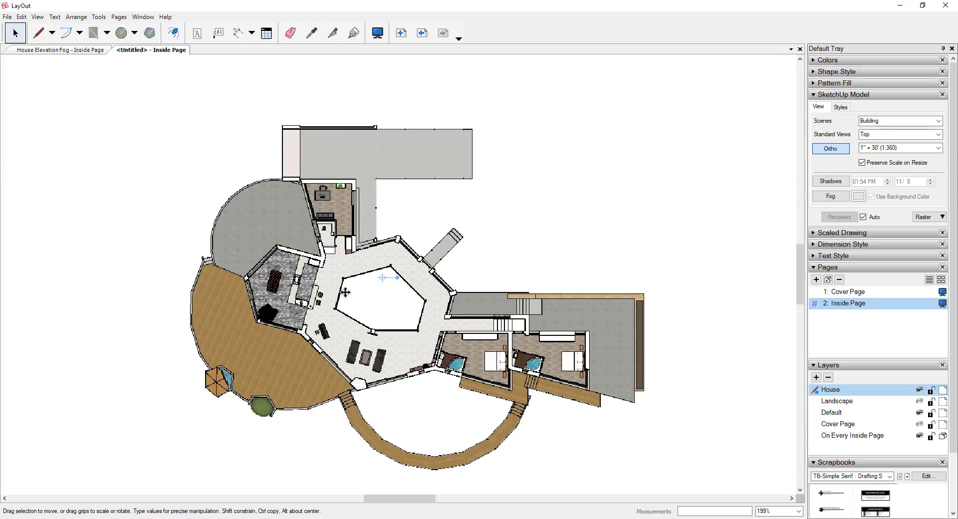
{"action": "scroll", "coordinate": [335, 284], "scroll_direction": "up", "scroll_amount": 1}
{"action": "scroll", "coordinate": [334, 283], "scroll_direction": "up", "scroll_amount": 4}
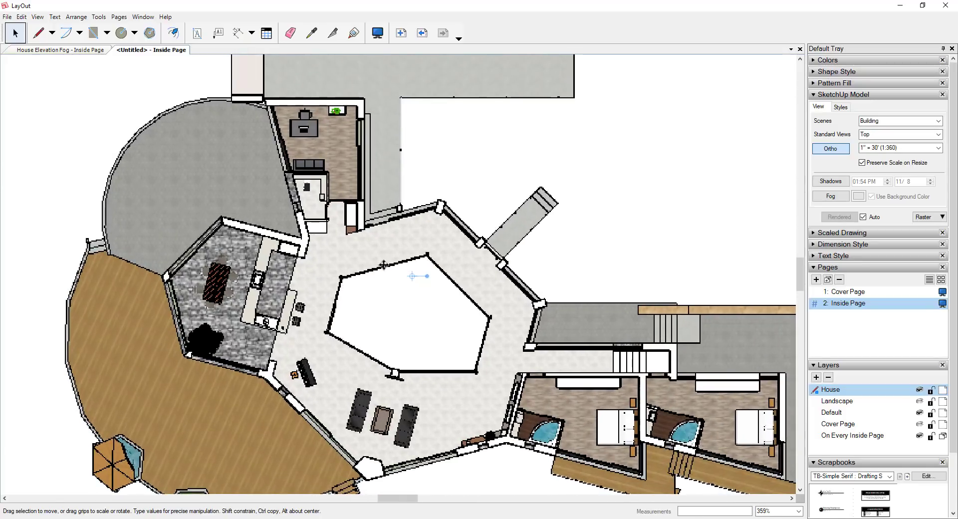
{"action": "scroll", "coordinate": [356, 256], "scroll_direction": "down", "scroll_amount": 5}
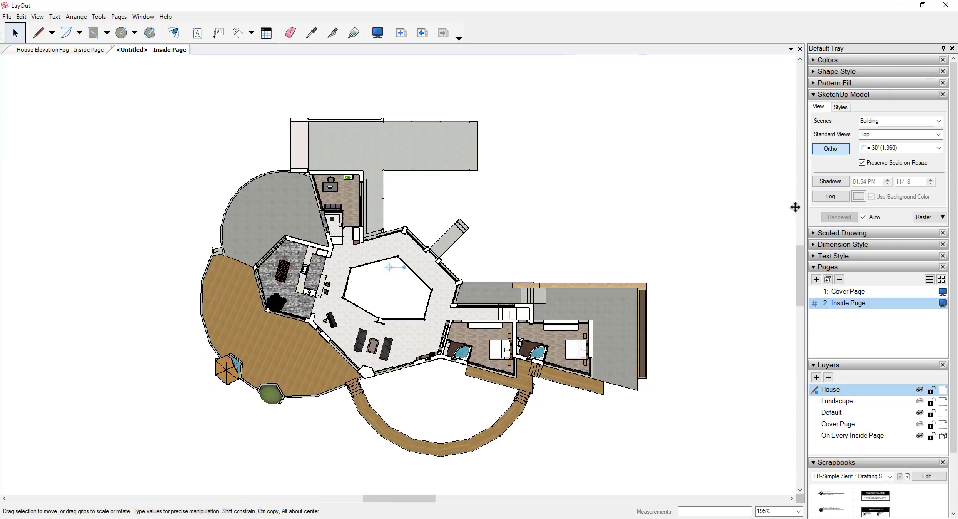
{"action": "left_click", "coordinate": [931, 220]}
{"action": "left_click", "coordinate": [930, 251]}
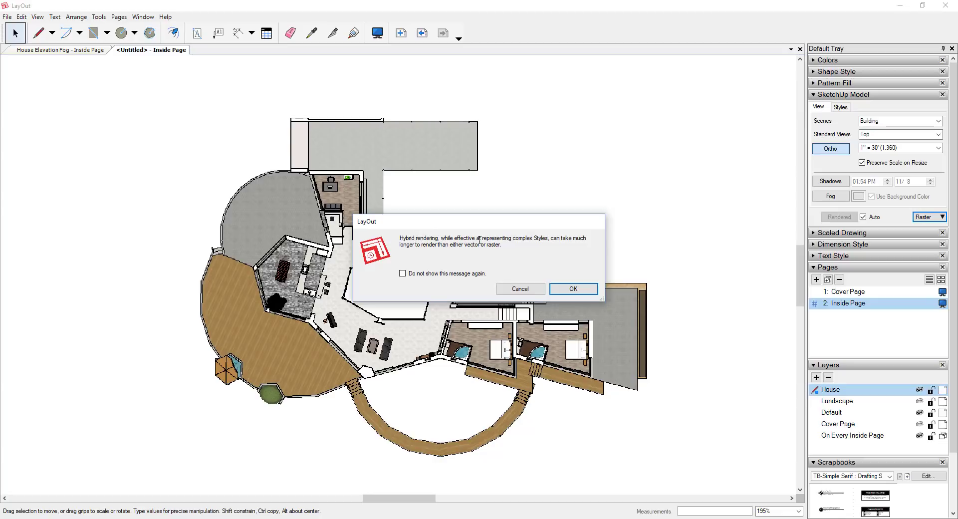
{"action": "left_click", "coordinate": [573, 289]}
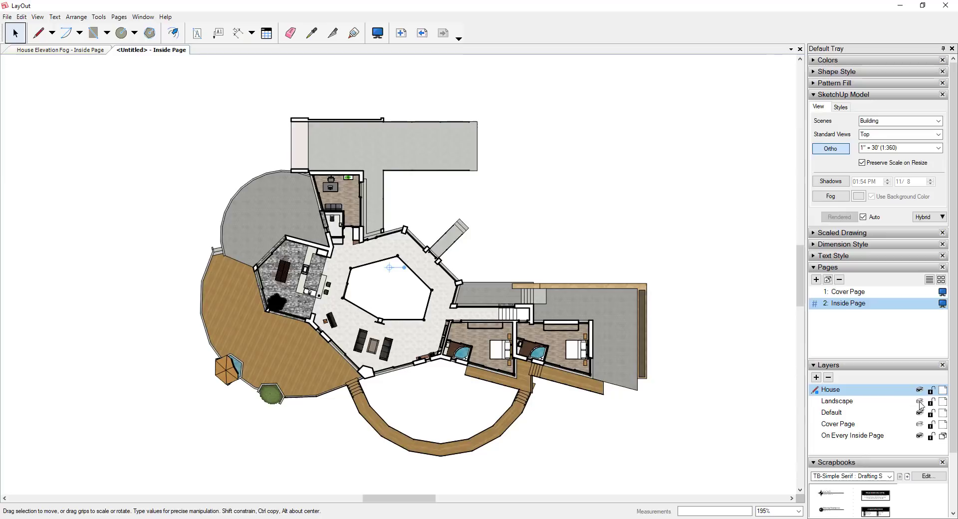
- Show the Landscape layer beneath the house plan and clear the viewport selection
{"action": "left_click", "coordinate": [920, 401]}
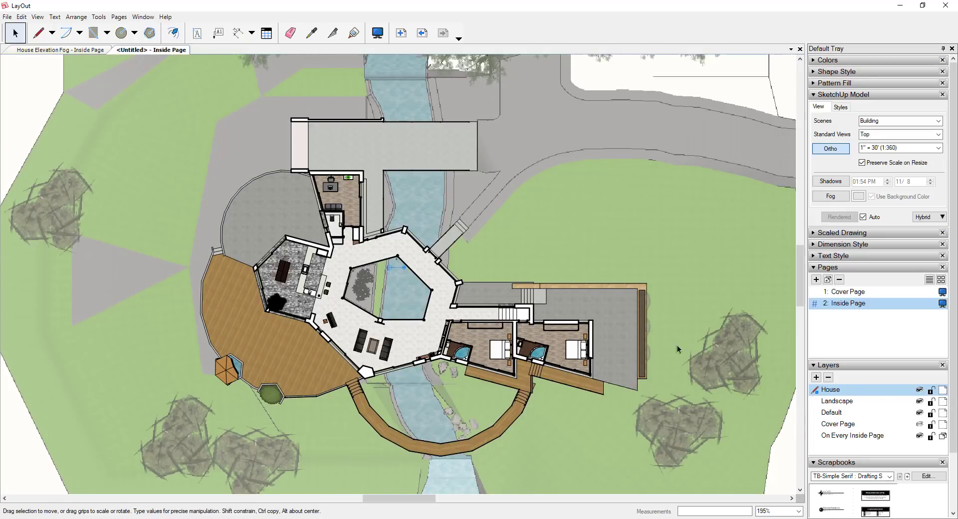
{"action": "scroll", "coordinate": [549, 297], "scroll_direction": "down", "scroll_amount": 5}
{"action": "scroll", "coordinate": [541, 289], "scroll_direction": "down", "scroll_amount": 3}
{"action": "key", "text": "Escape"}
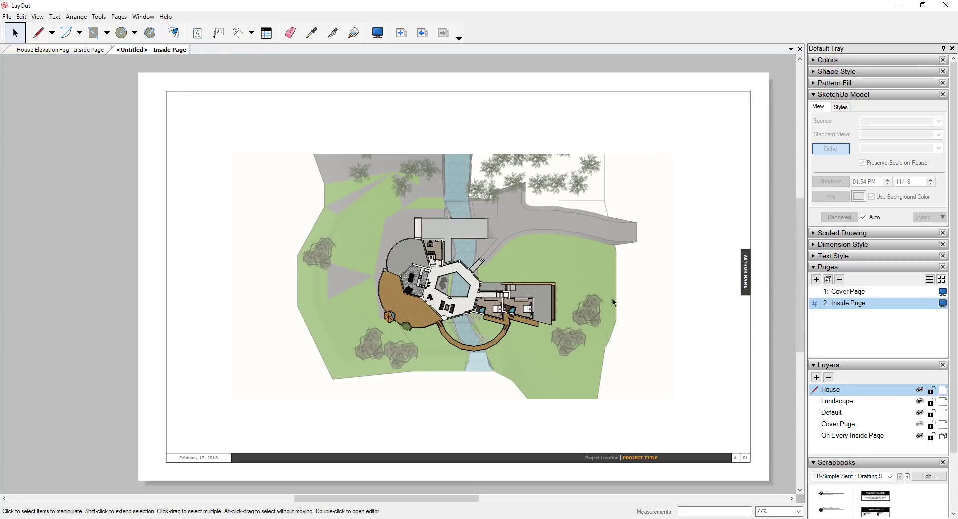